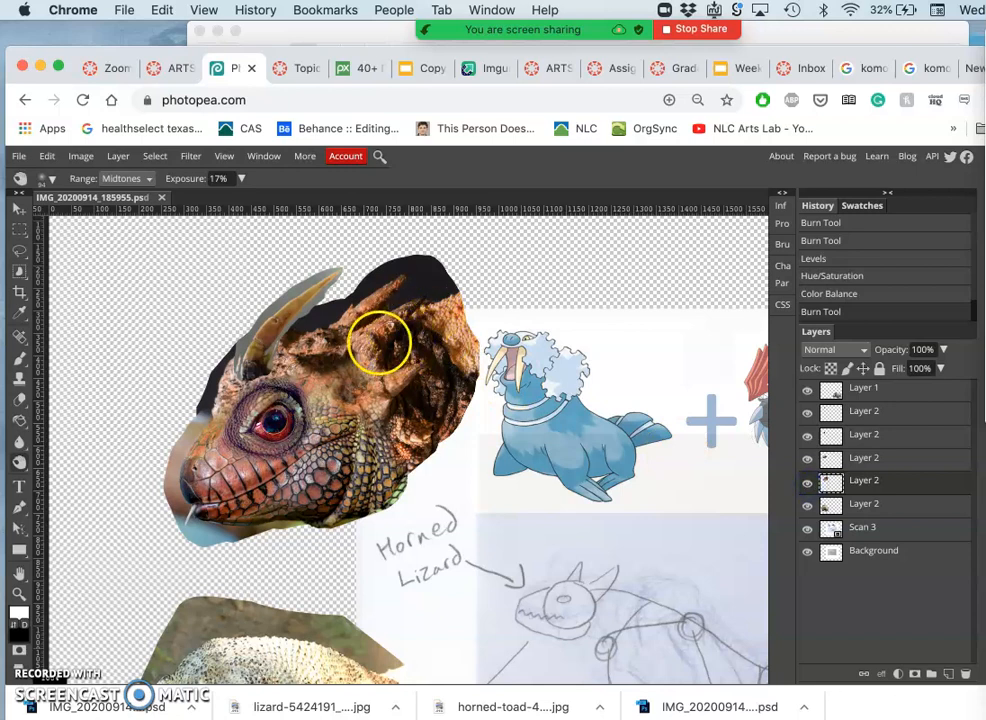
Apply Hue/Saturation to the cyan range of the brown spiky crest layer, with saturation about 82 and lightness 42, and check it by toggling the layer's visibility.
mouse_move(386, 341)
left_mouse_down()
mouse_move(303, 394)
mouse_move(359, 344)
mouse_move(357, 328)
mouse_move(382, 351)
mouse_move(363, 361)
mouse_move(366, 330)
mouse_move(387, 360)
mouse_move(418, 365)
mouse_move(409, 372)
mouse_move(376, 360)
left_mouse_up()
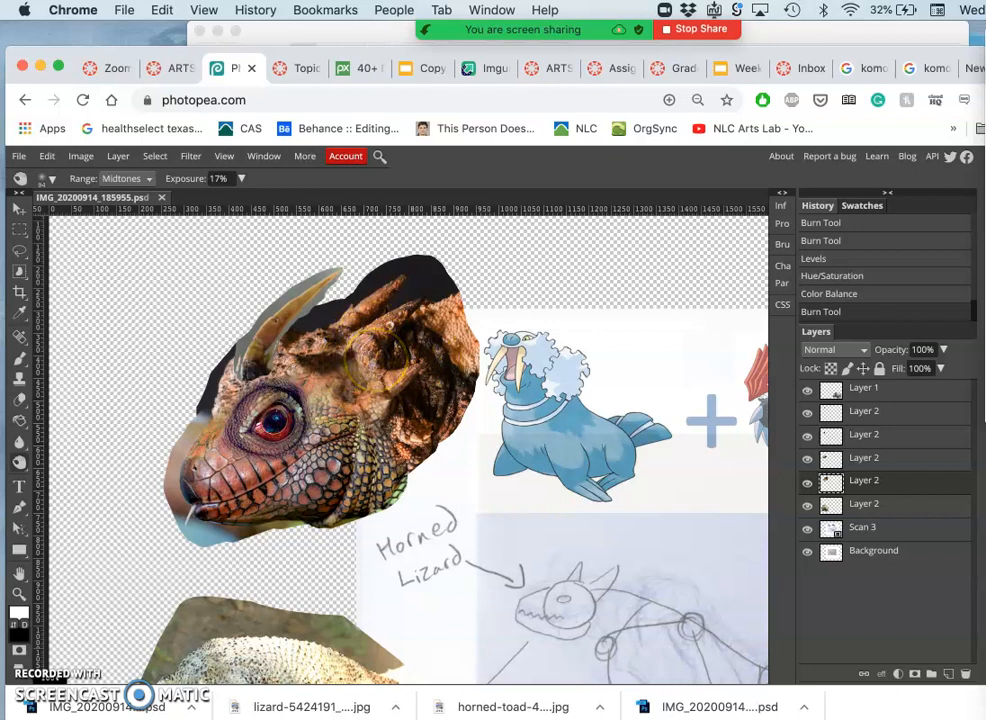
left_click(80, 156)
mouse_move(84, 178)
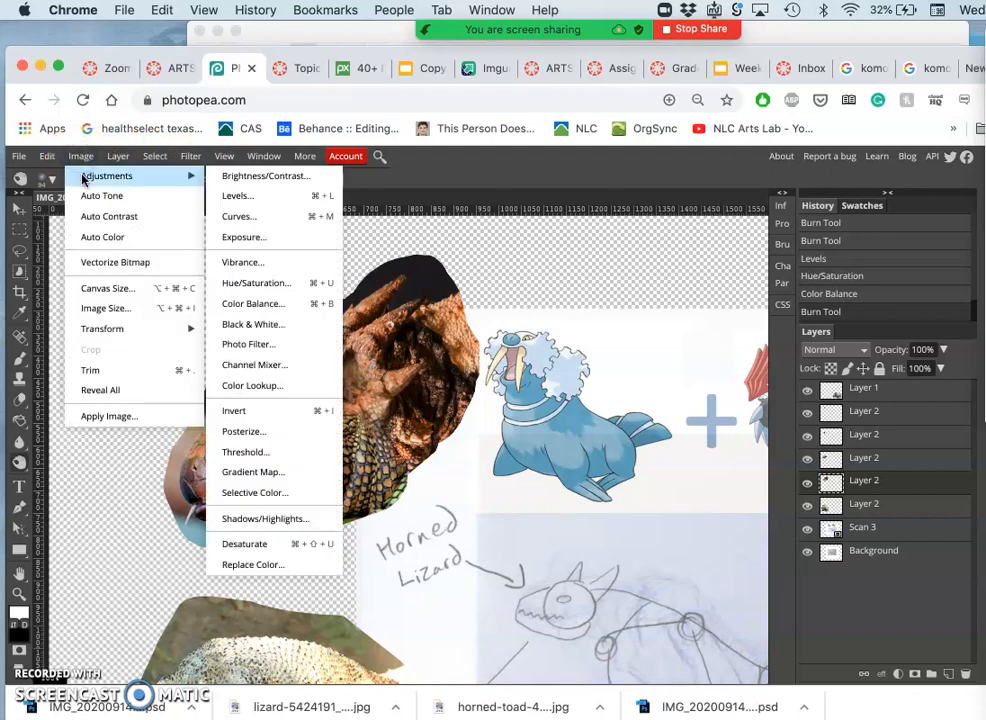
left_click(288, 283)
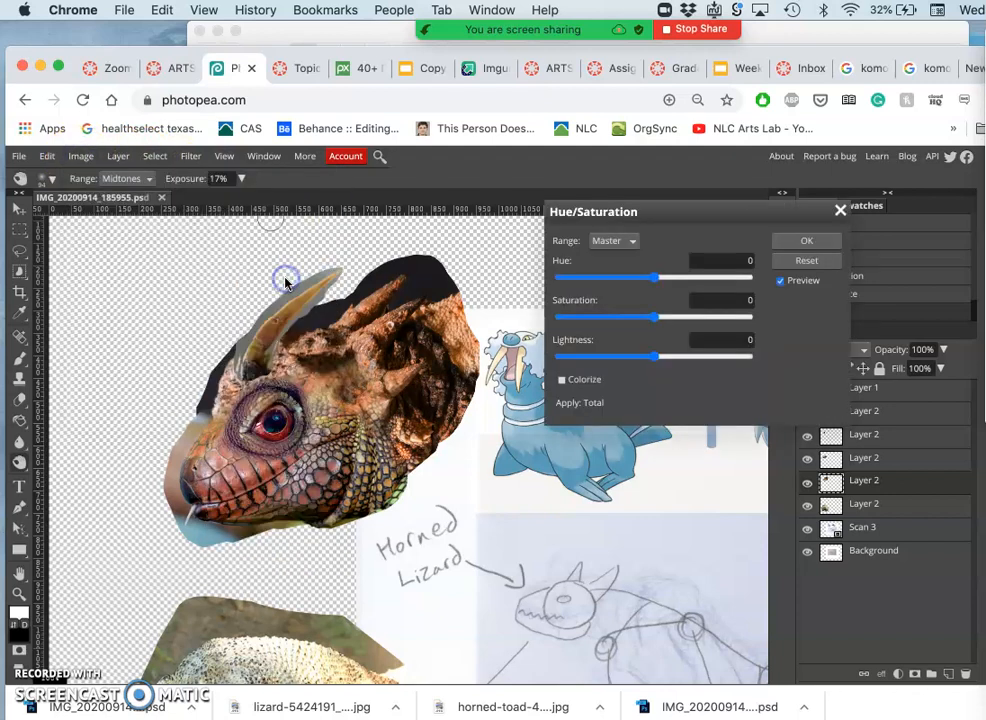
left_click(633, 244)
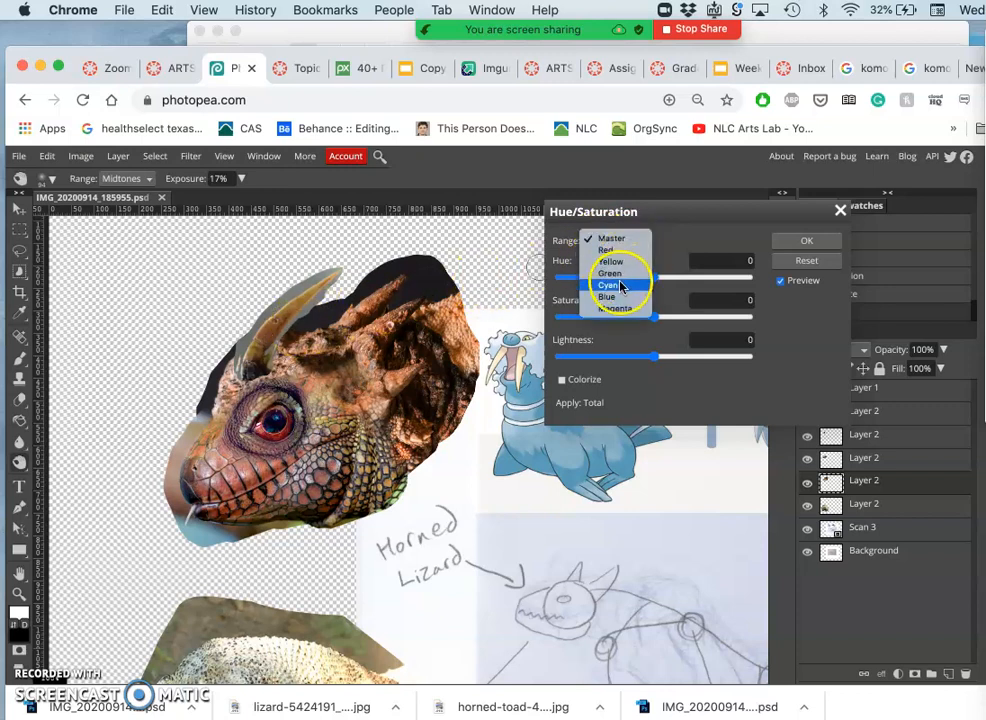
left_click(614, 287)
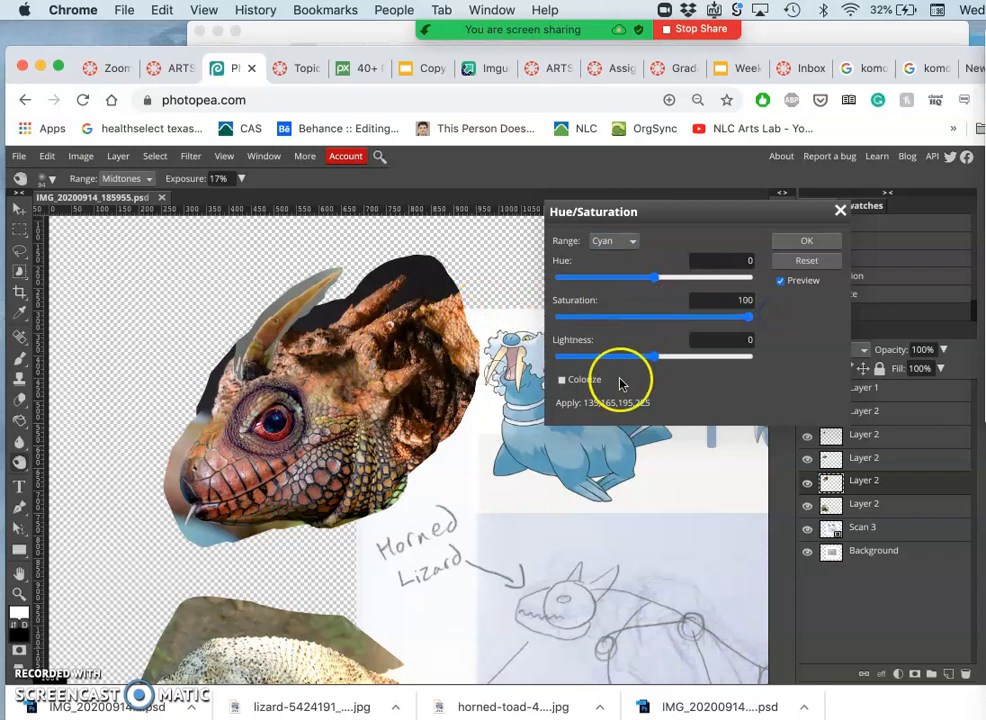
left_click(655, 357)
left_click_drag(655, 360, 692, 376)
left_click(744, 317)
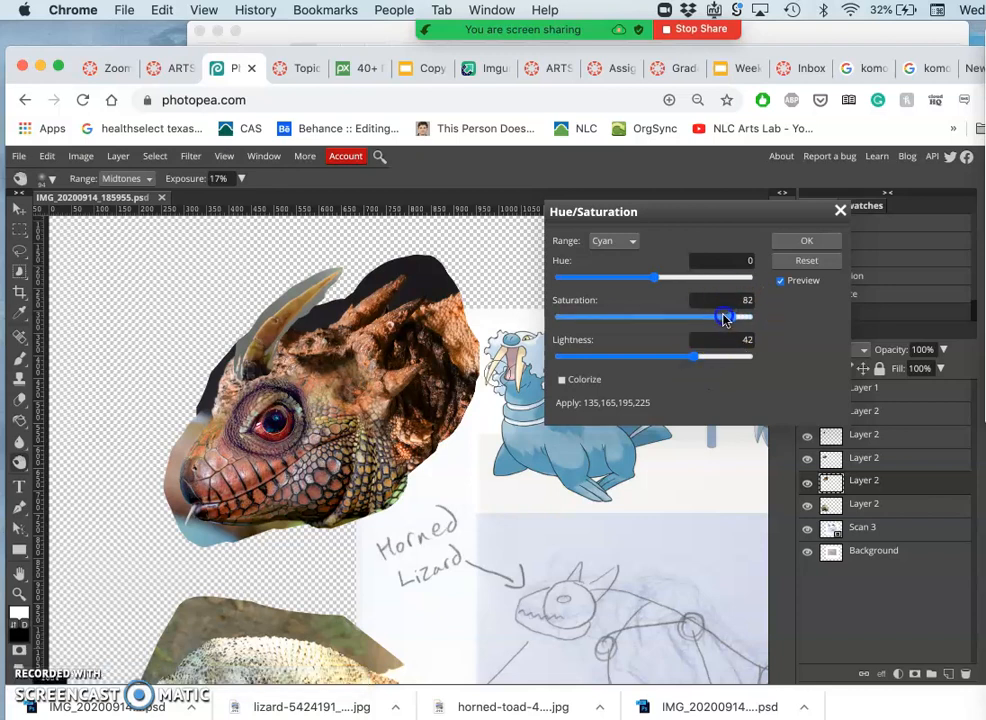
left_click(806, 241)
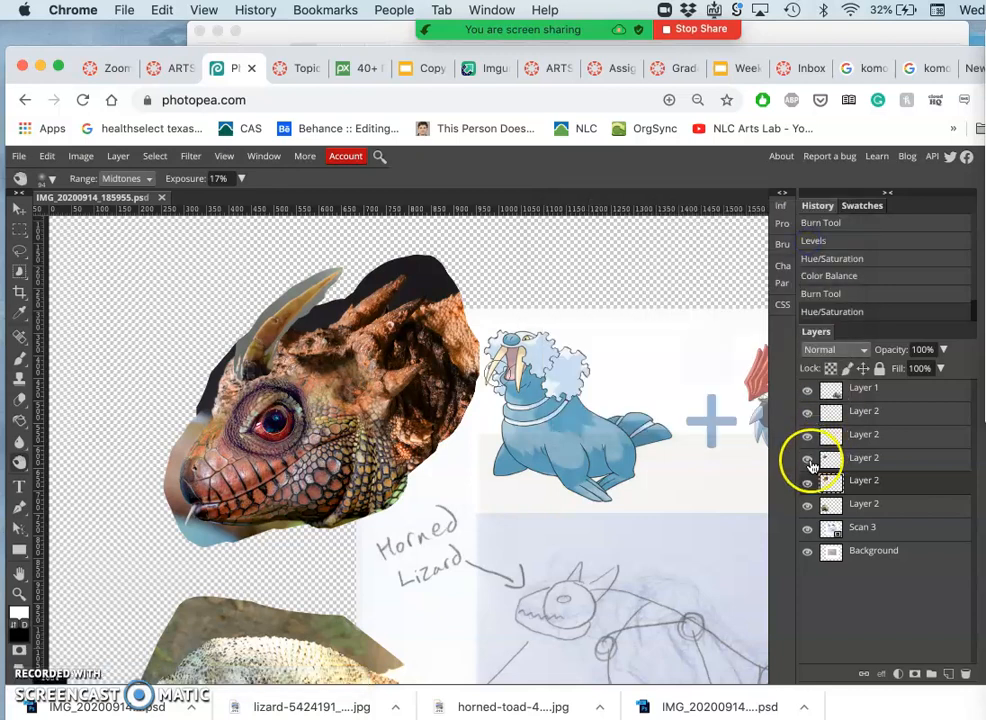
left_click(806, 482)
left_click(806, 482)
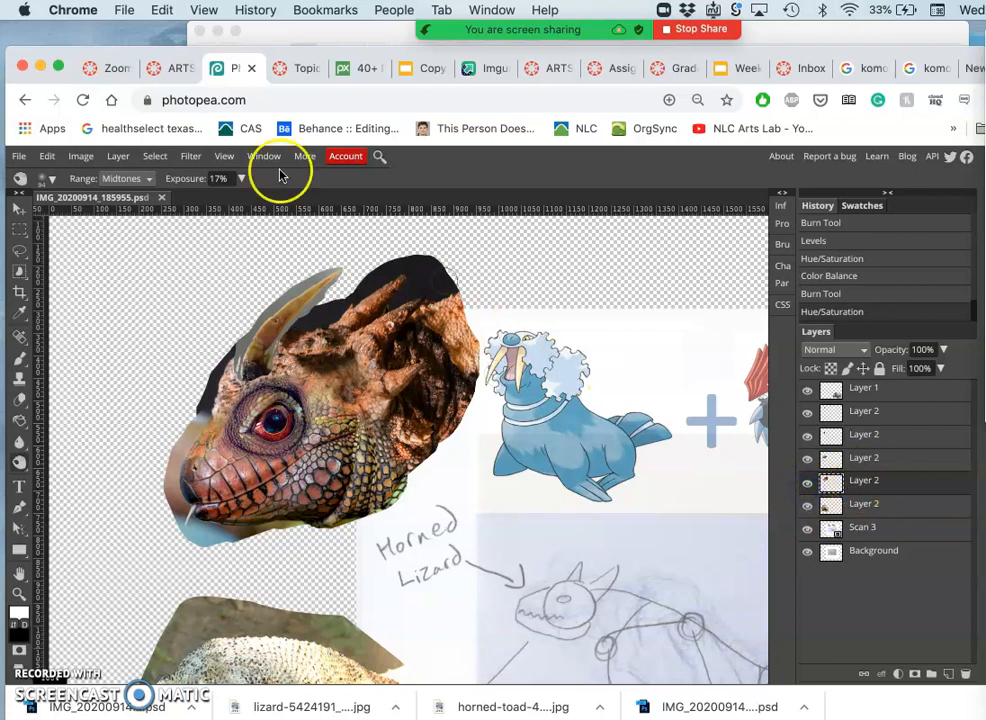
Apply another Hue/Saturation adjustment to the crest layer's green range, strongly raising saturation and adjusting lightness.
left_click(82, 157)
mouse_move(90, 176)
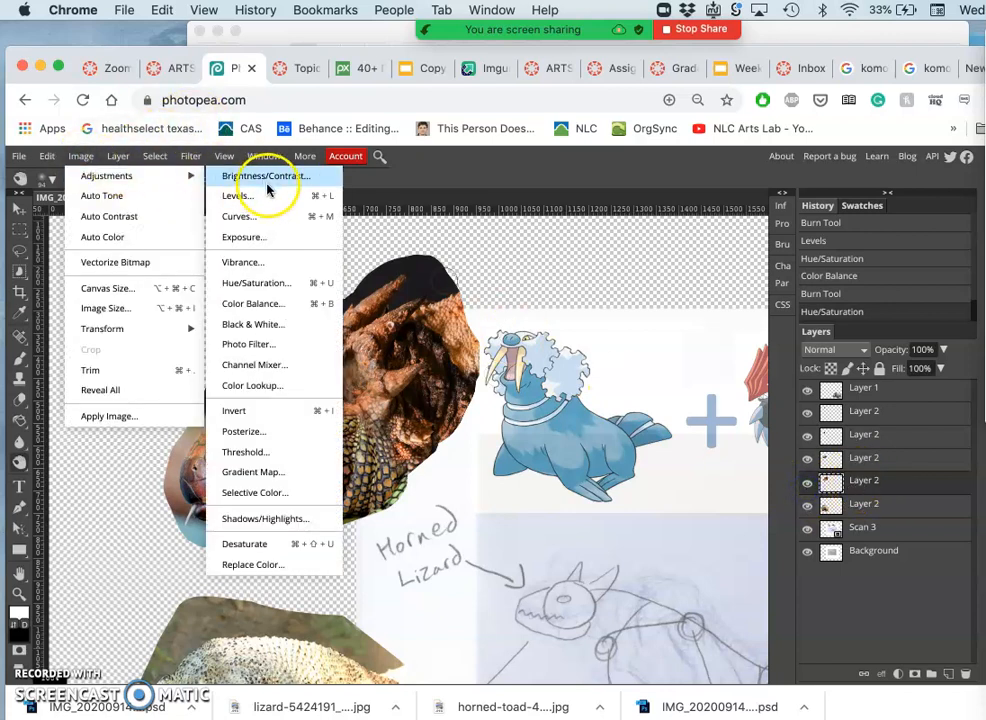
left_click(262, 283)
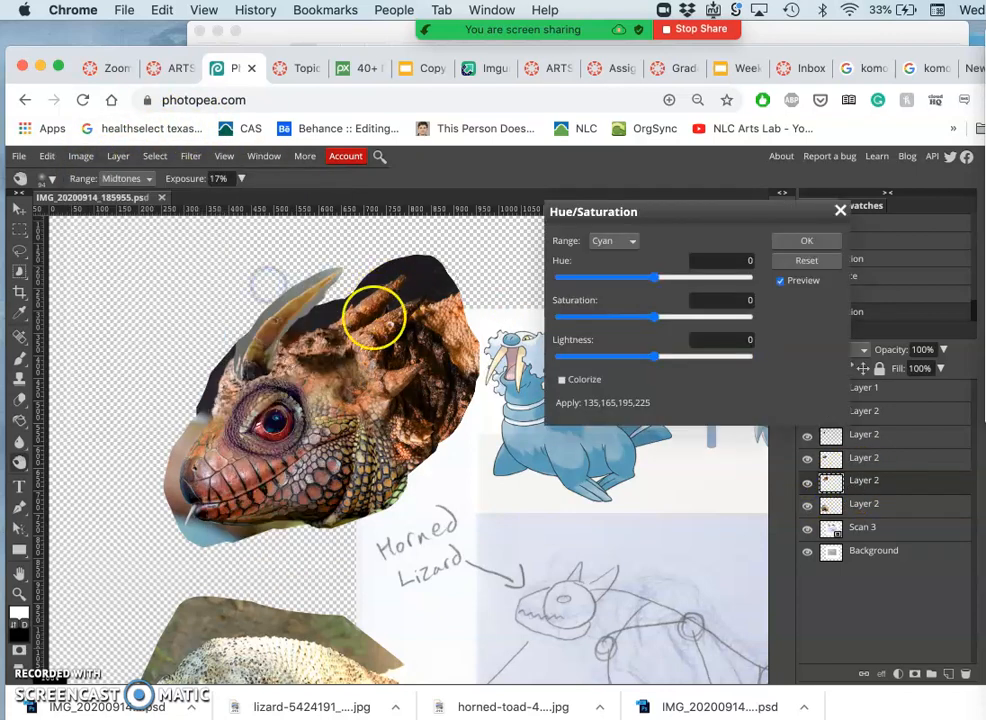
left_click(631, 241)
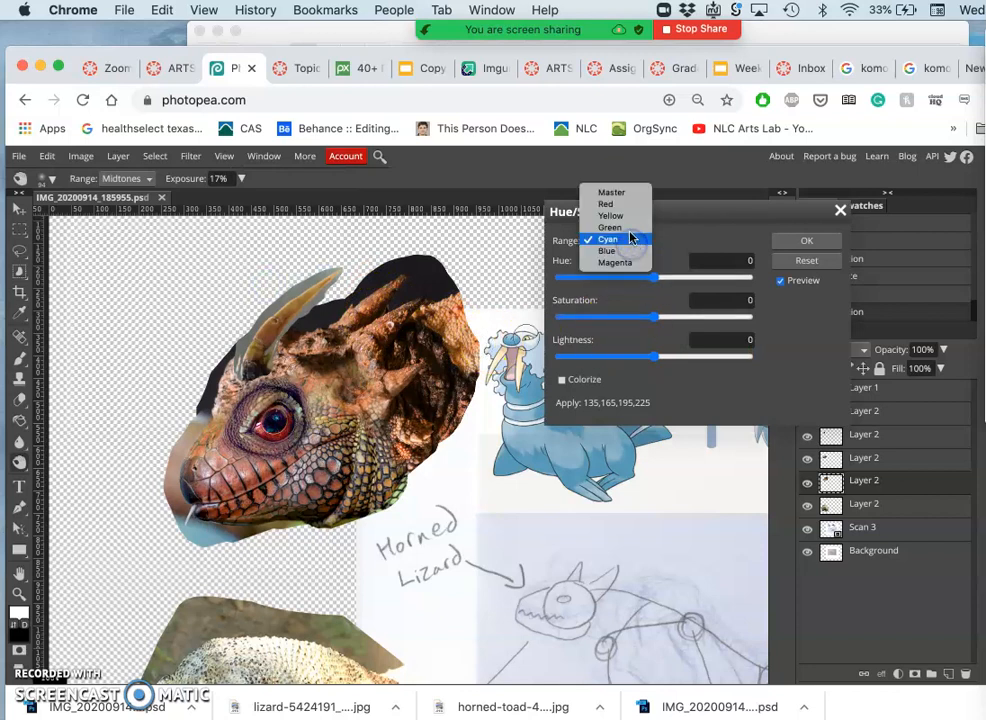
left_click(629, 227)
left_click(656, 318)
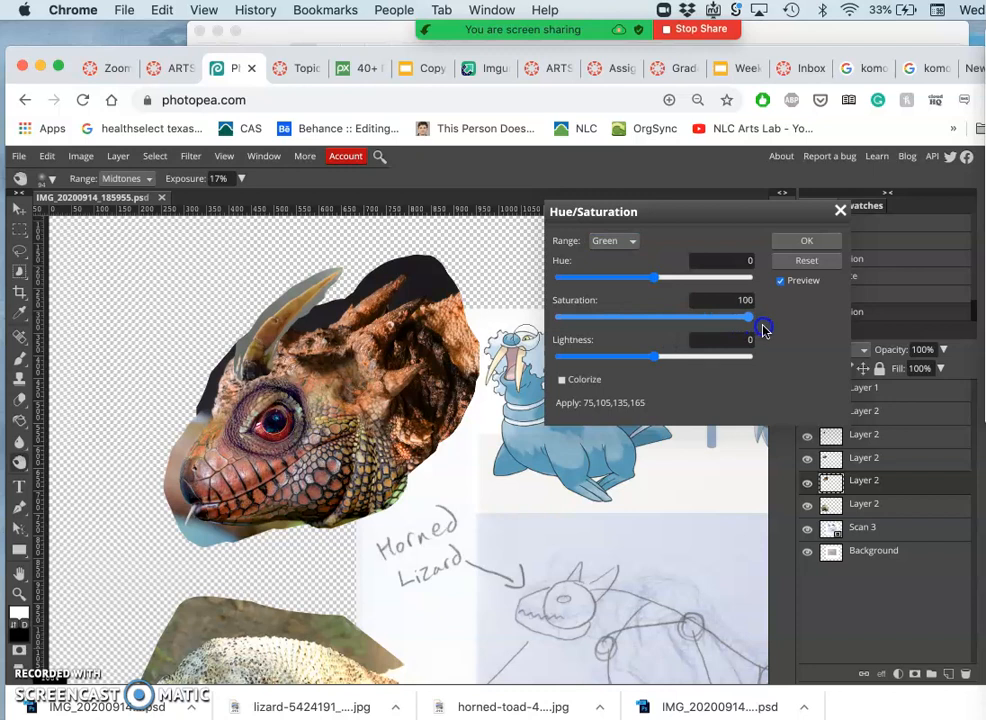
left_click_drag(735, 323, 733, 323)
left_click_drag(656, 356, 670, 355)
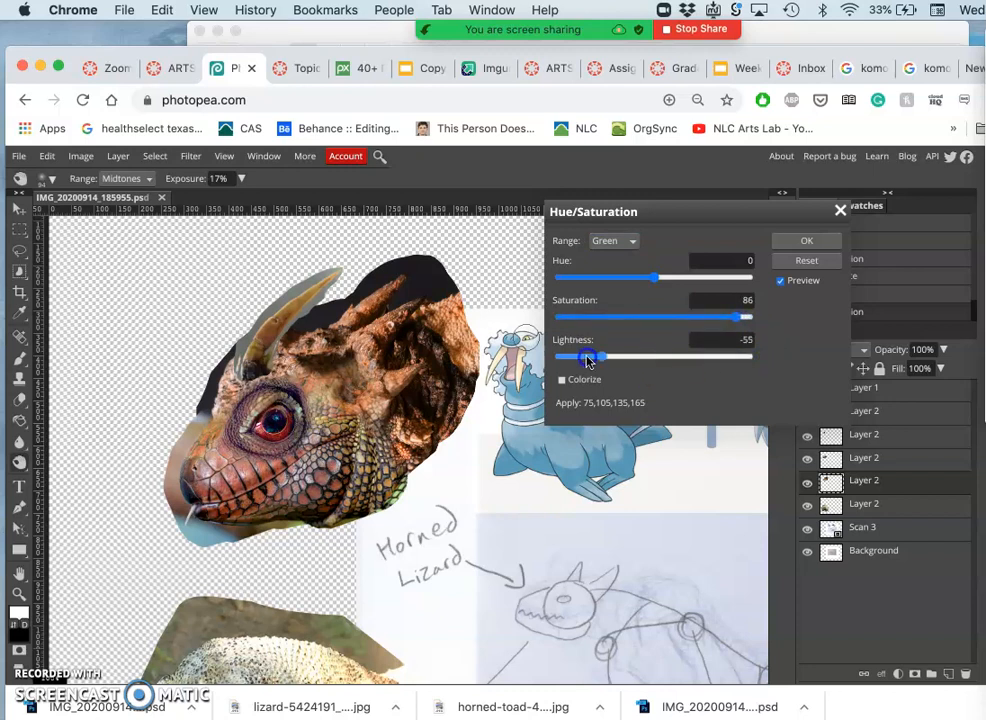
left_click_drag(733, 361, 715, 319)
left_click(739, 319)
left_click(805, 240)
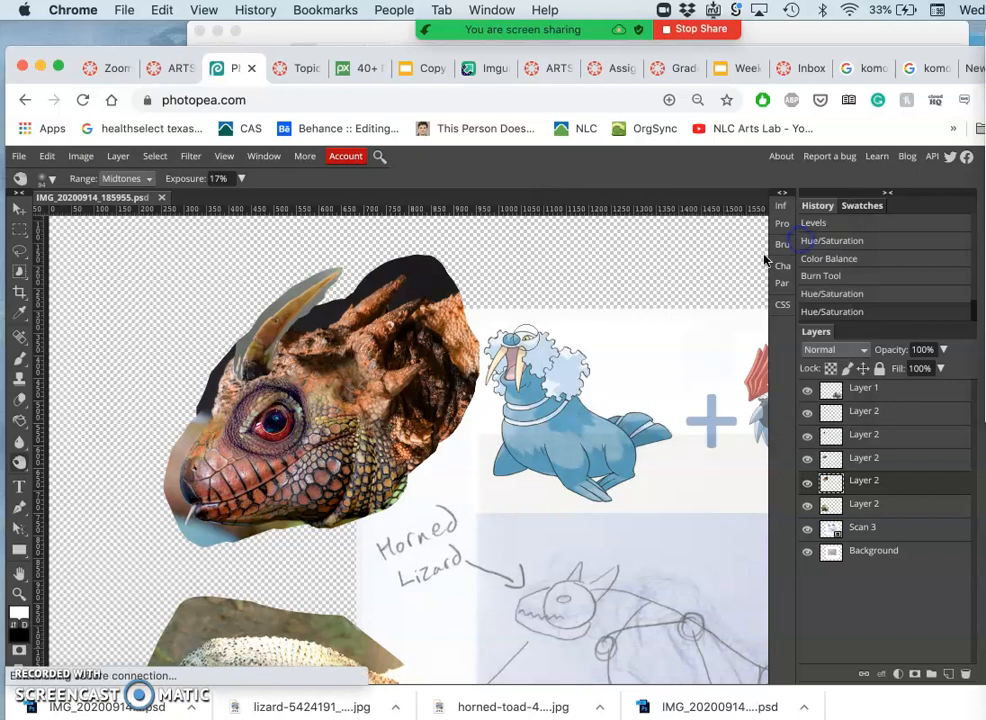
Apply Hue/Saturation to the crest layer's blue range with saturation 66 and lightness 47.
left_click(81, 156)
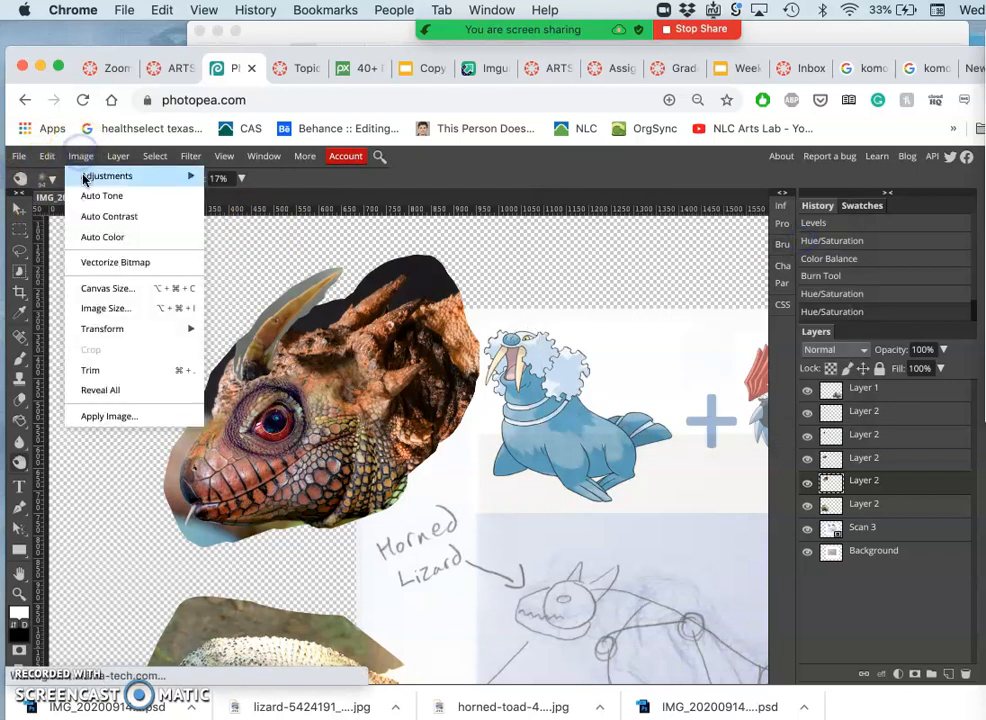
mouse_move(84, 178)
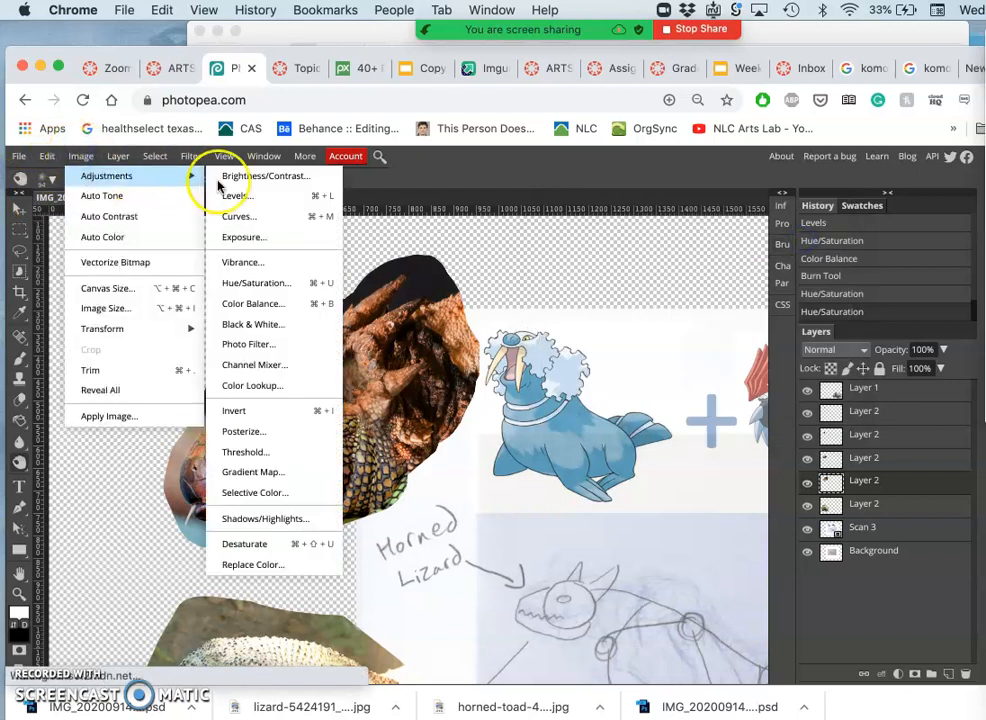
left_click(235, 284)
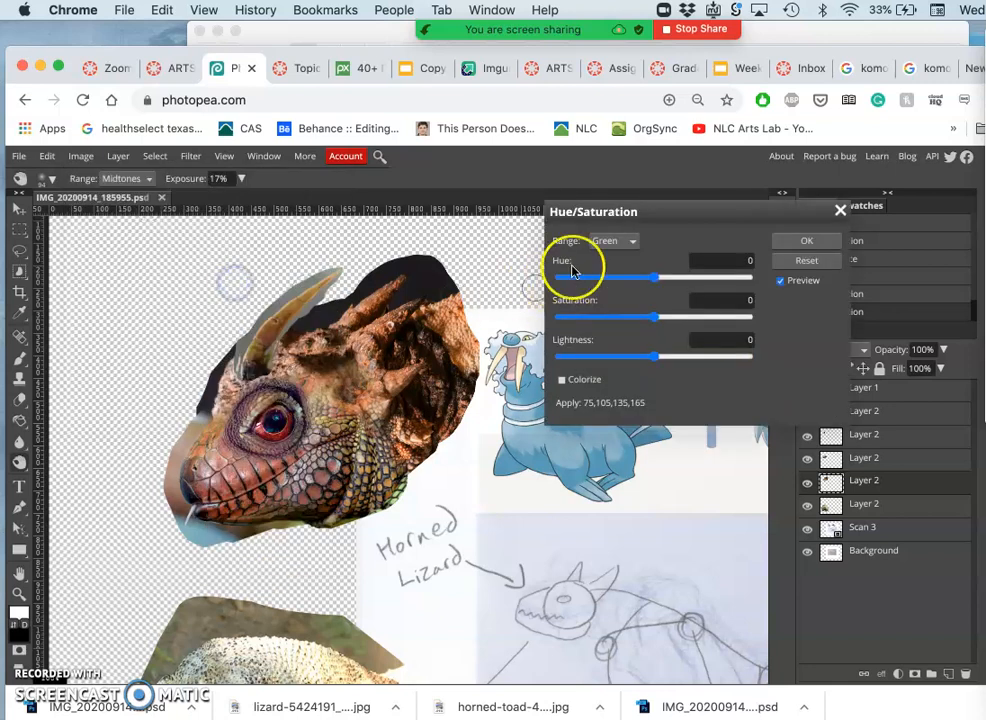
left_click(630, 248)
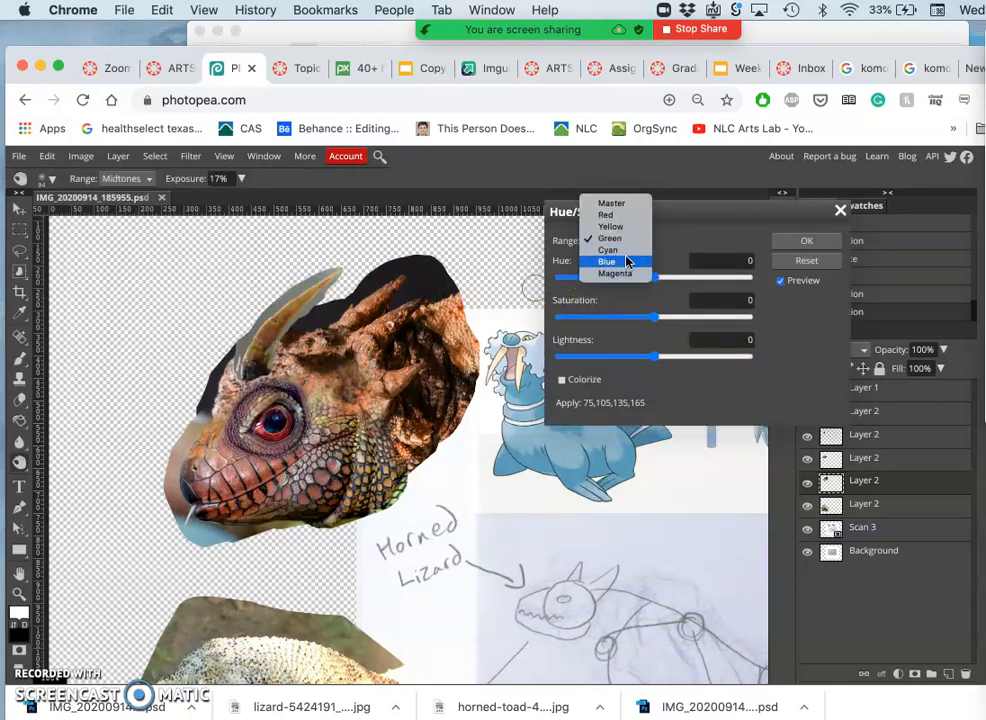
left_click(623, 267)
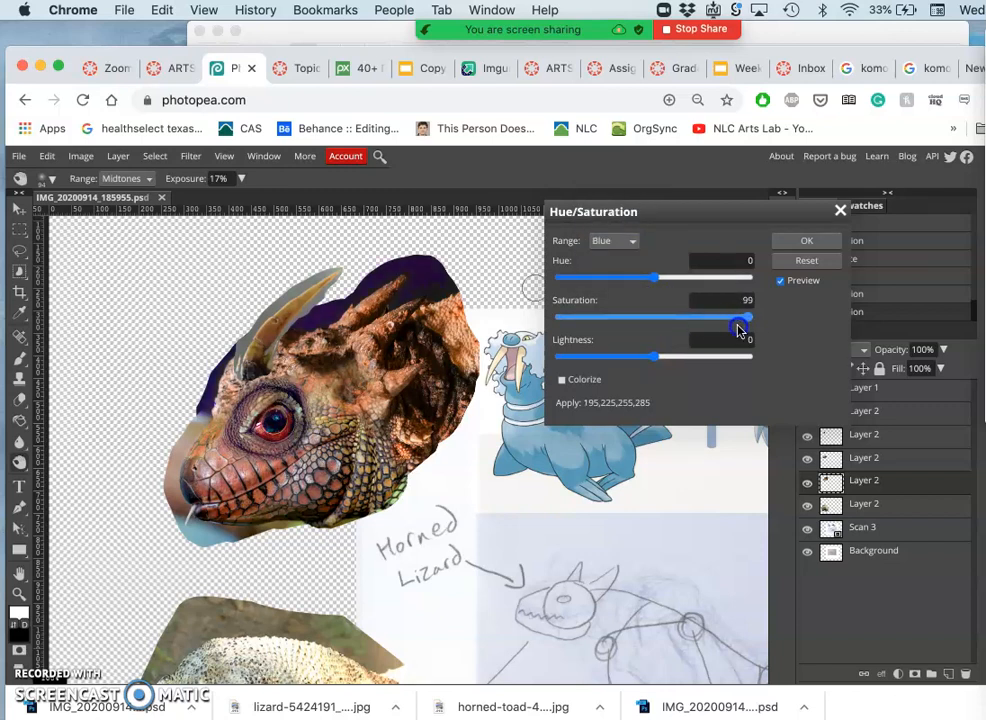
left_click_drag(710, 328, 717, 320)
left_click_drag(655, 357, 700, 355)
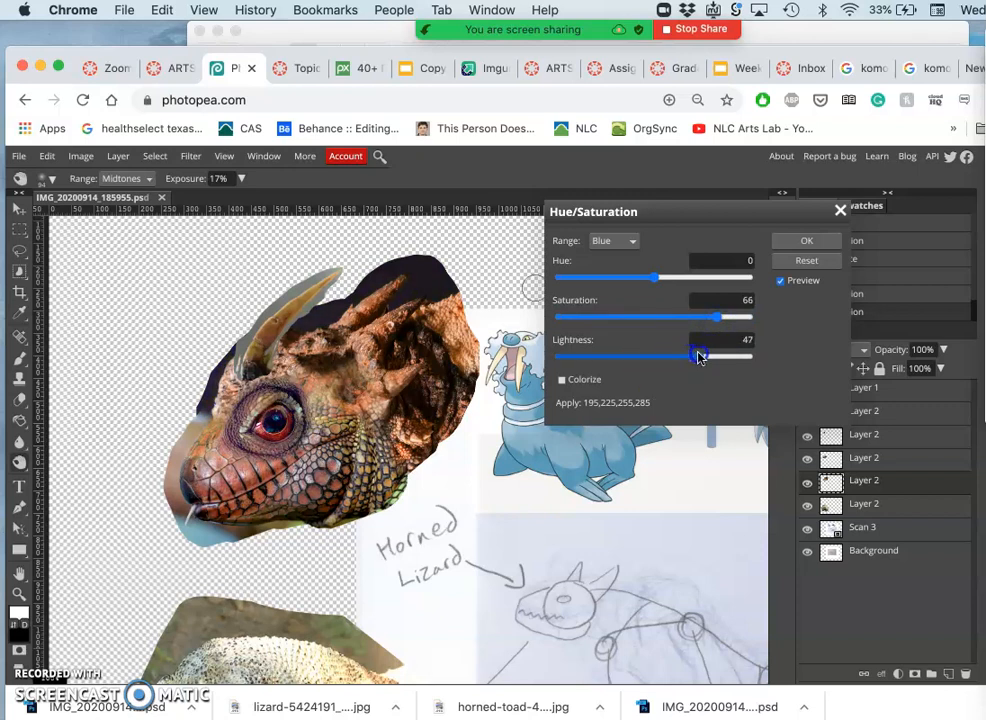
left_click(790, 241)
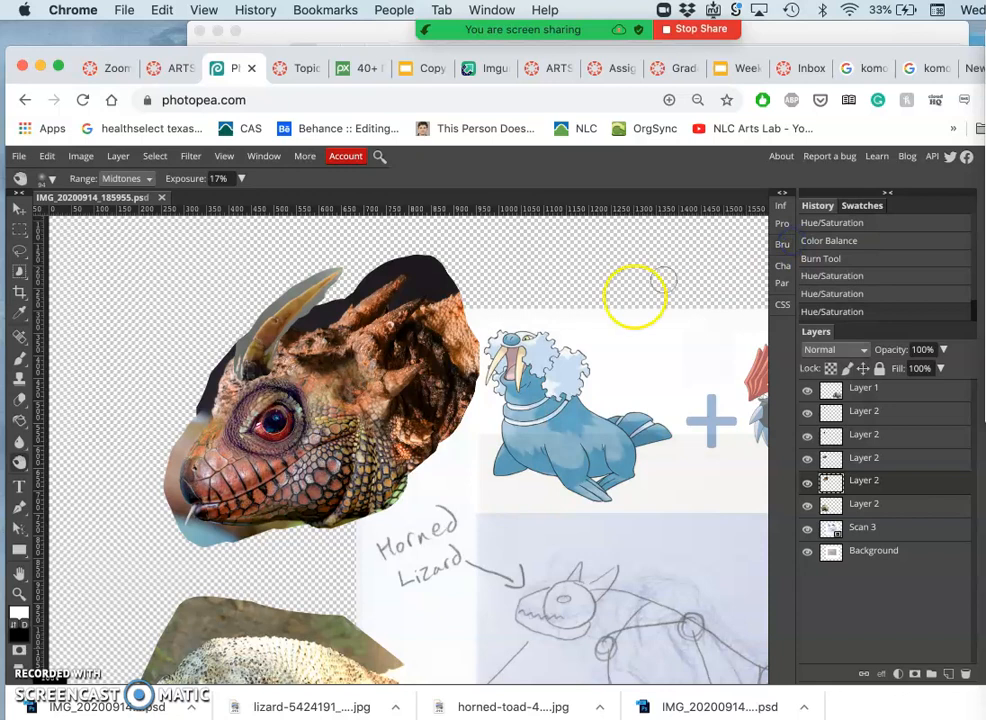
Compare the crest layer before and after the Hue/Saturation edits through its history states and layer visibility.
left_click(826, 260)
left_click(831, 312)
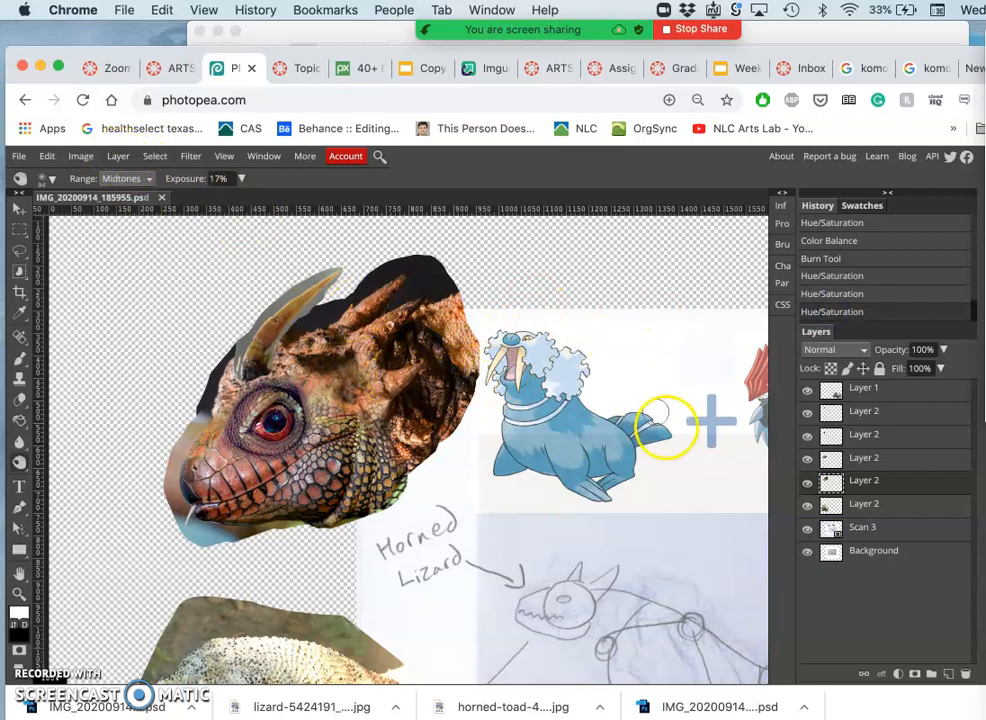
left_click(807, 483)
left_click(807, 483)
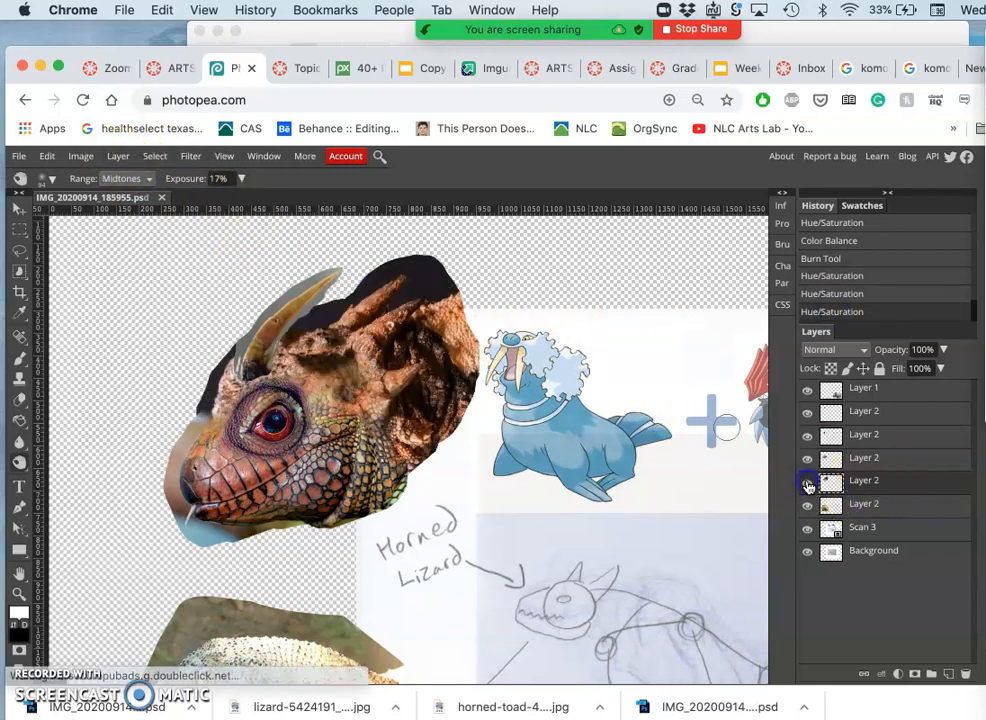
key("super+j")
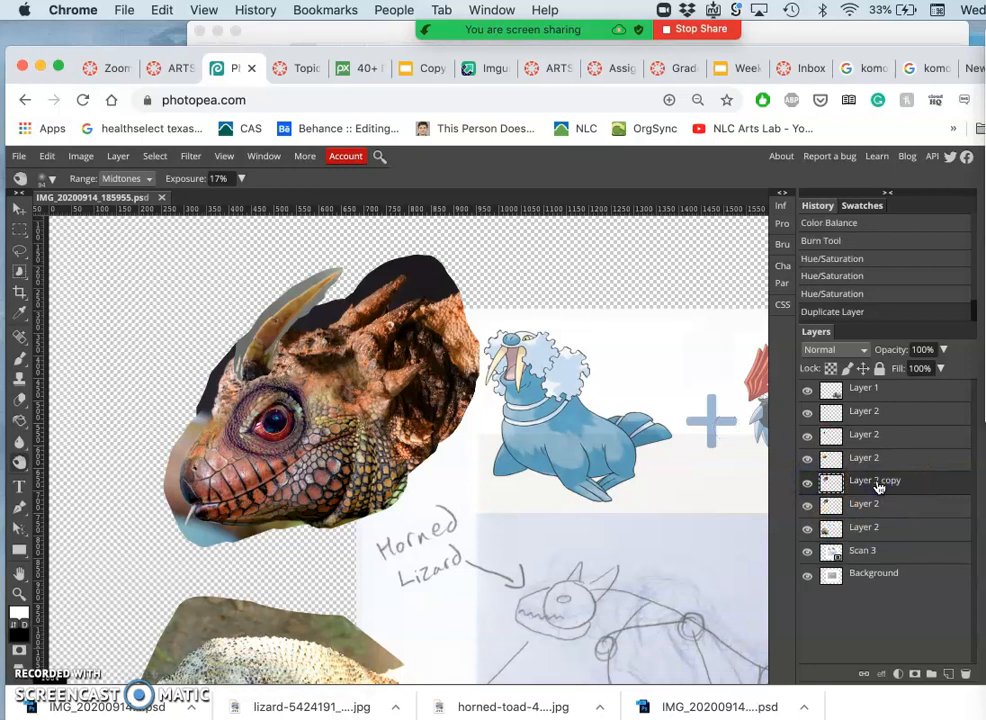
left_click(84, 157)
mouse_move(95, 175)
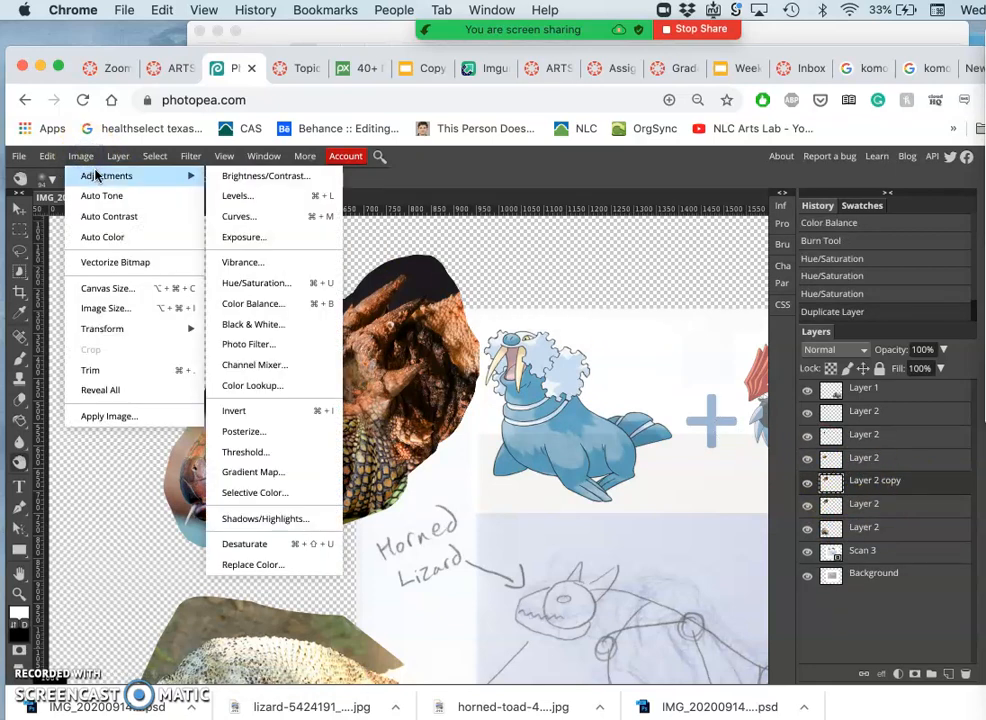
left_click(256, 286)
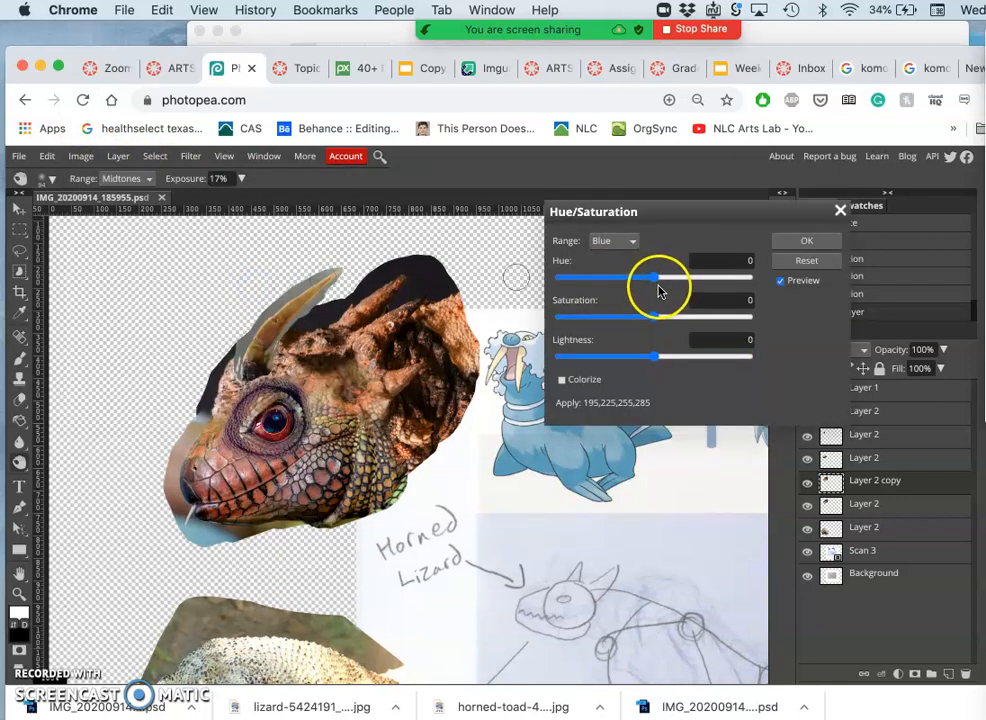
left_click_drag(655, 281, 664, 281)
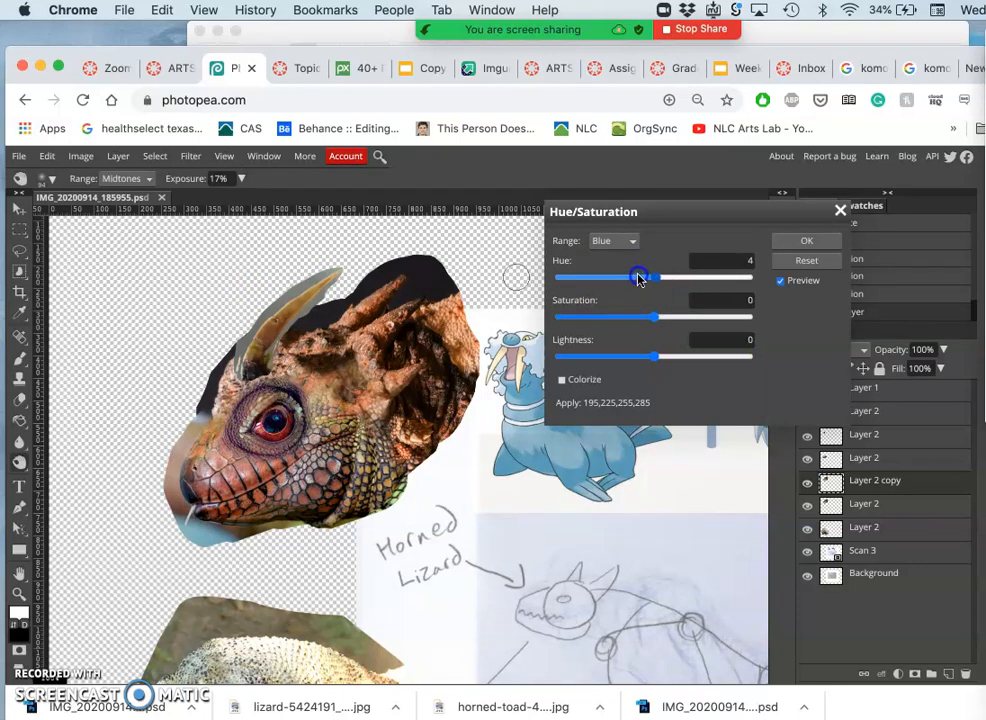
left_click(794, 263)
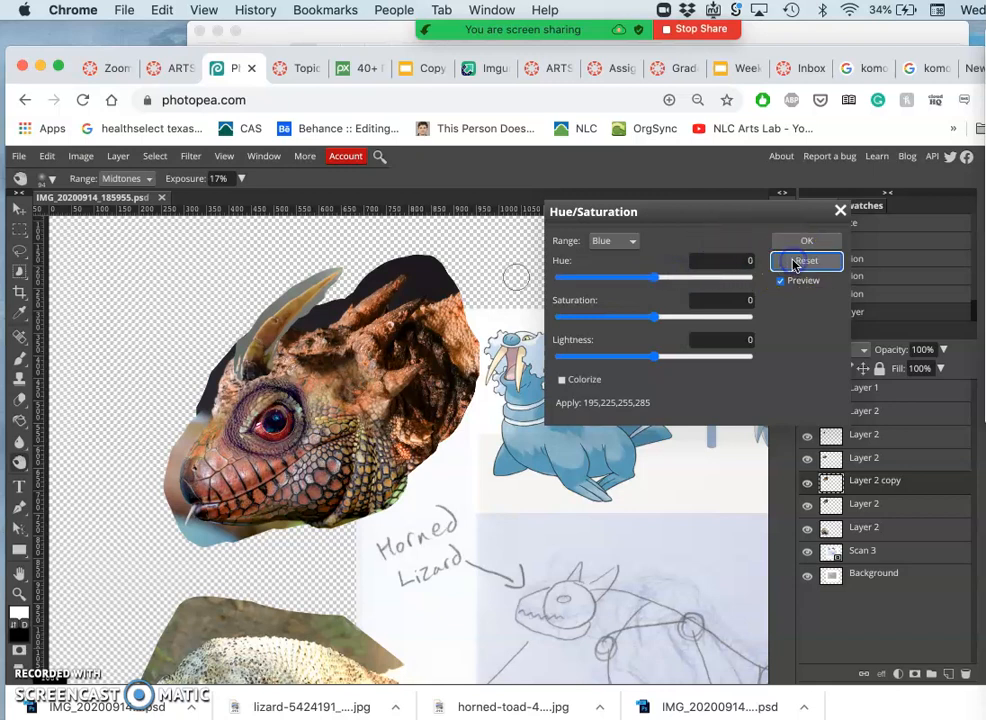
left_click(802, 243)
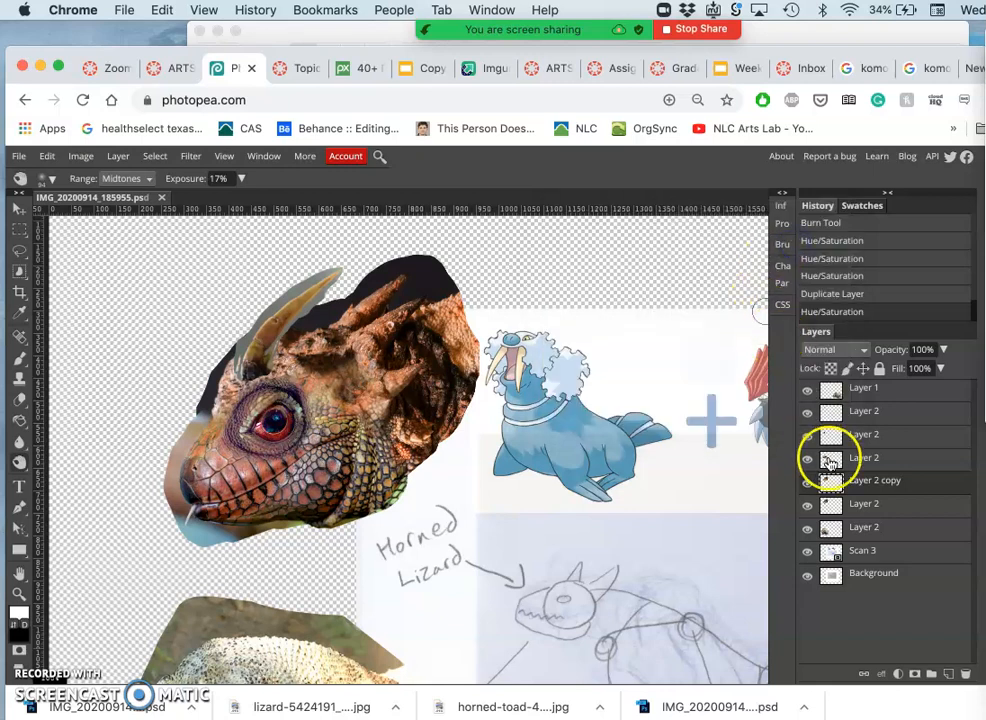
left_click(896, 489)
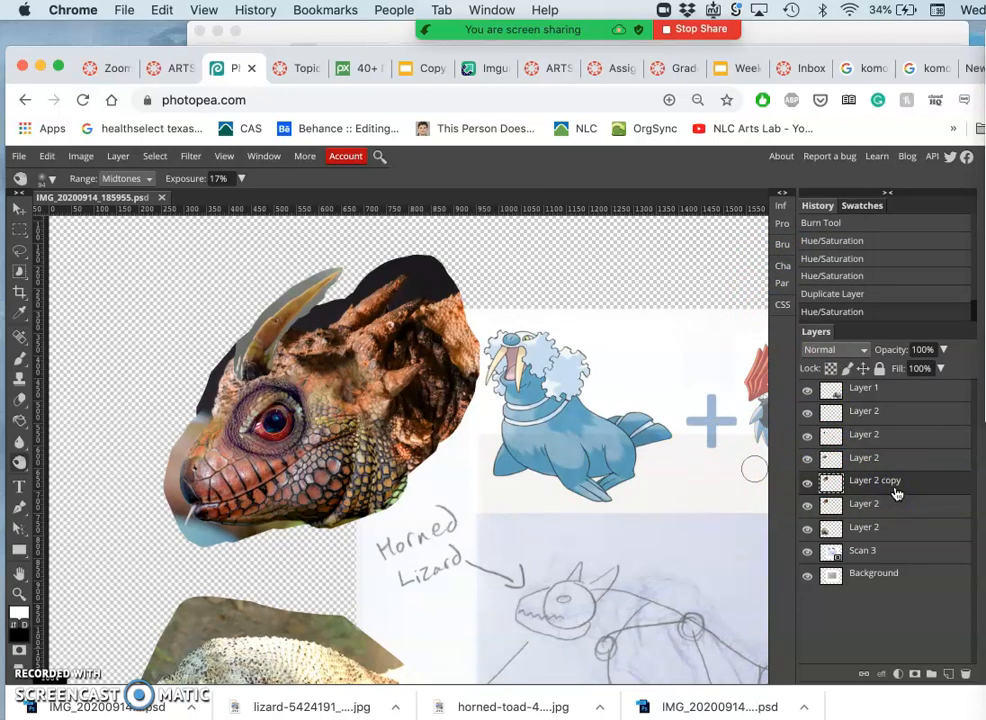
key("Delete")
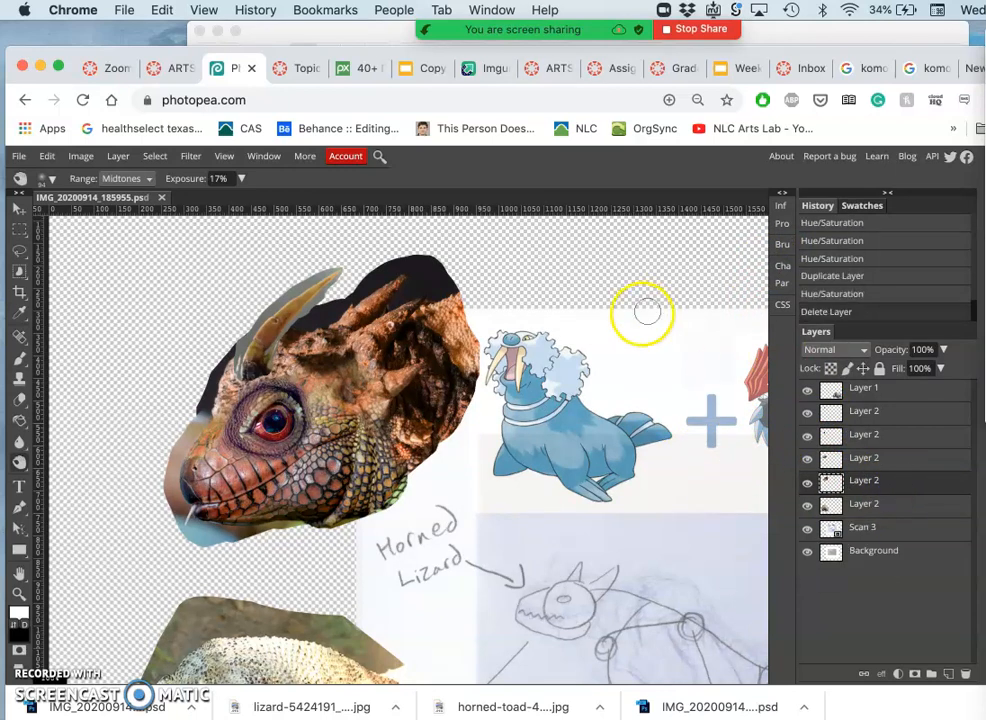
Check the crest layer by hiding and reshowing it, and switch to the freehand Lasso Select tool with nothing selected.
left_click(808, 485)
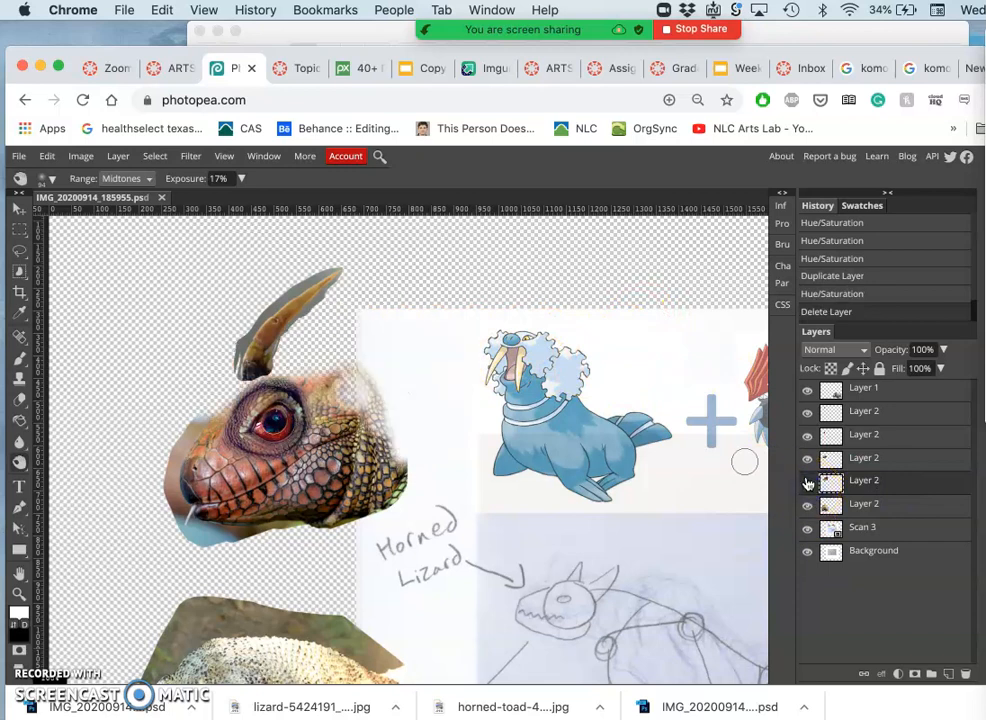
left_click(808, 486)
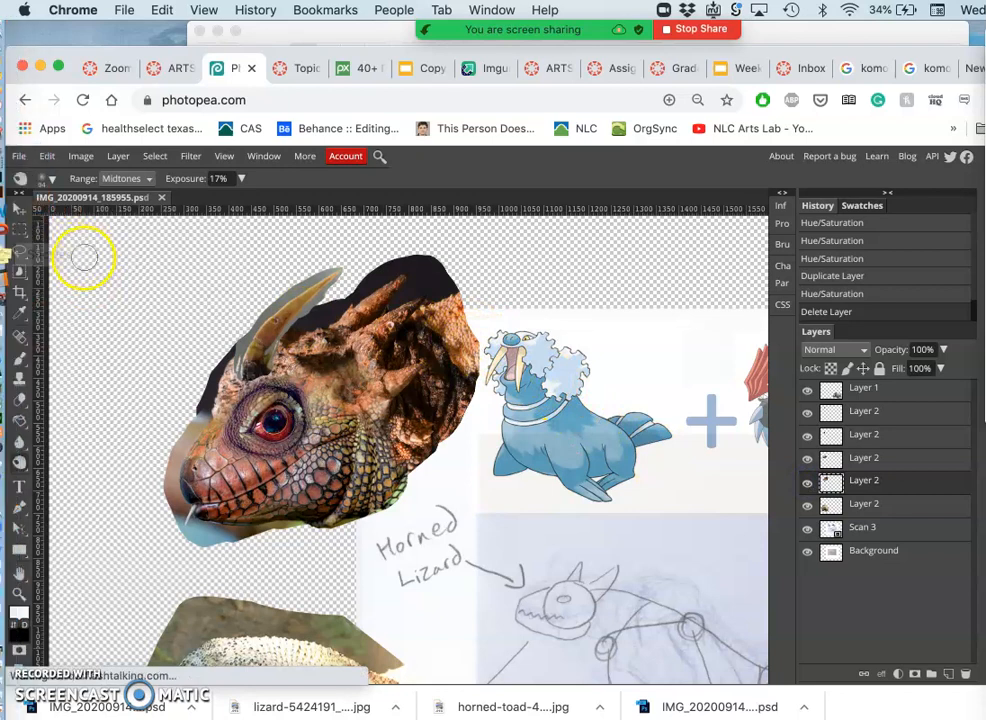
left_click(20, 252)
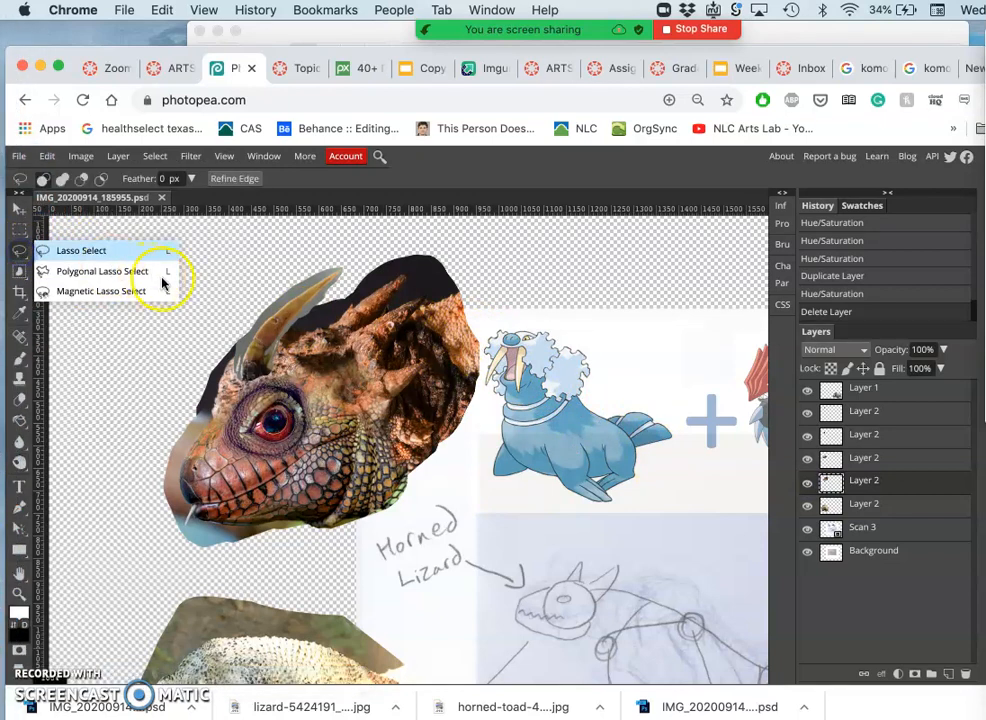
left_click(98, 253)
left_click(220, 267)
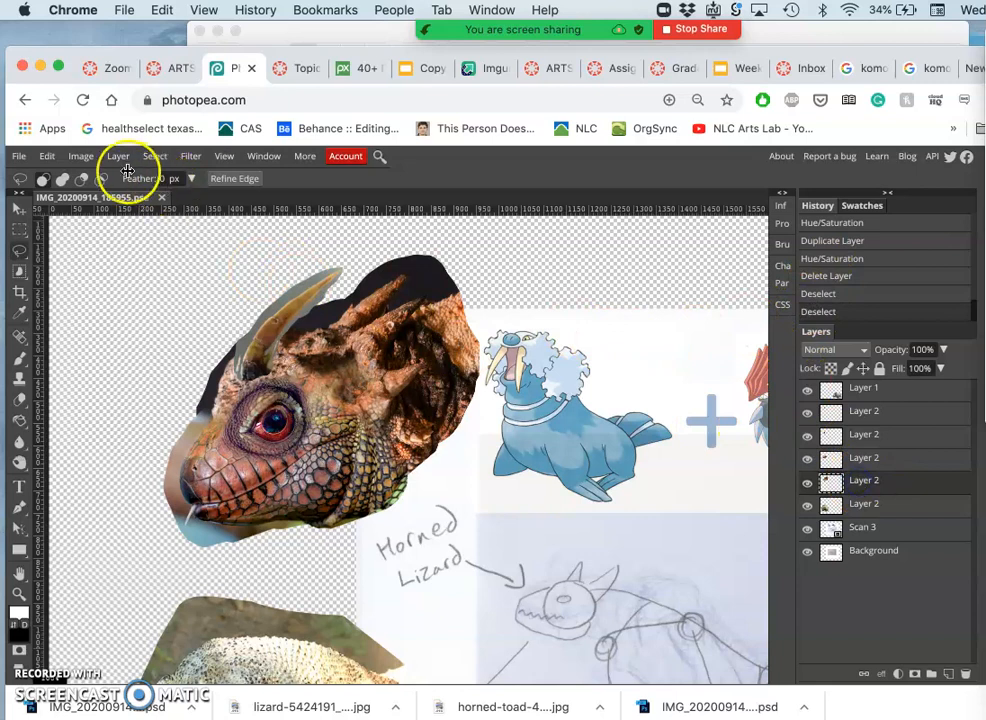
Try changing the saturation of the crest layer's cyan range with Hue/Saturation.
left_click(81, 157)
mouse_move(127, 178)
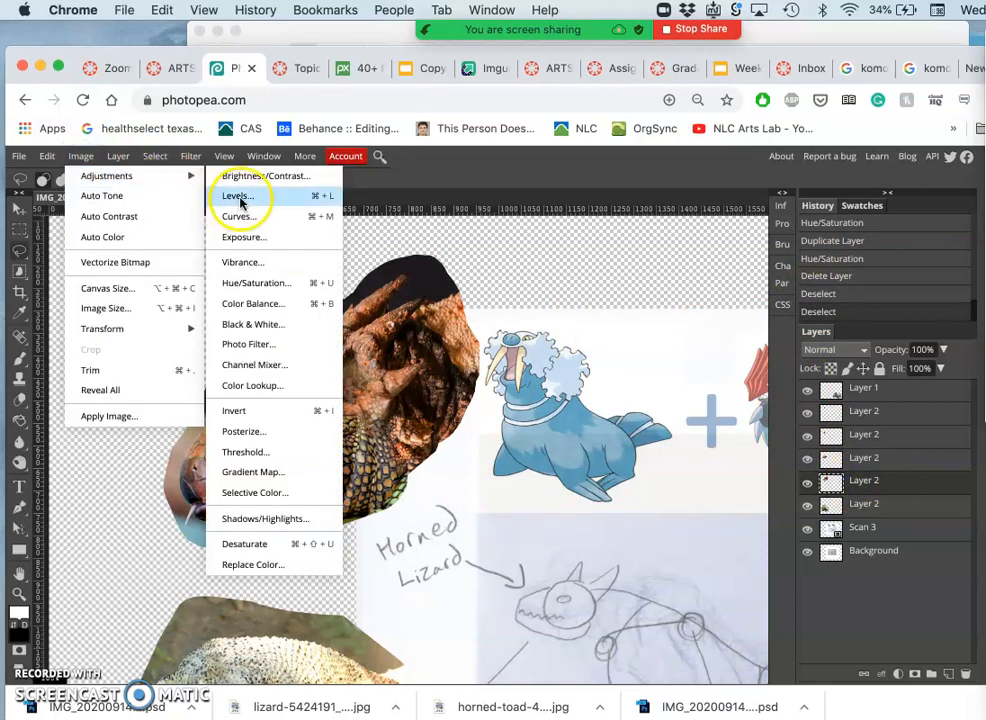
left_click(256, 287)
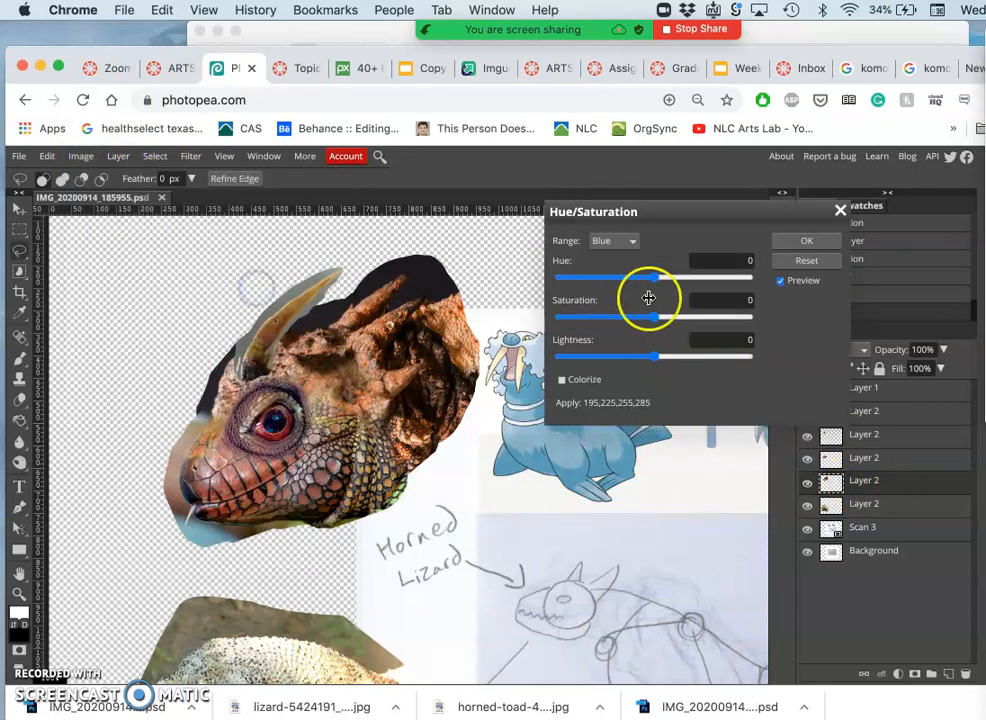
left_click(627, 244)
left_click(625, 226)
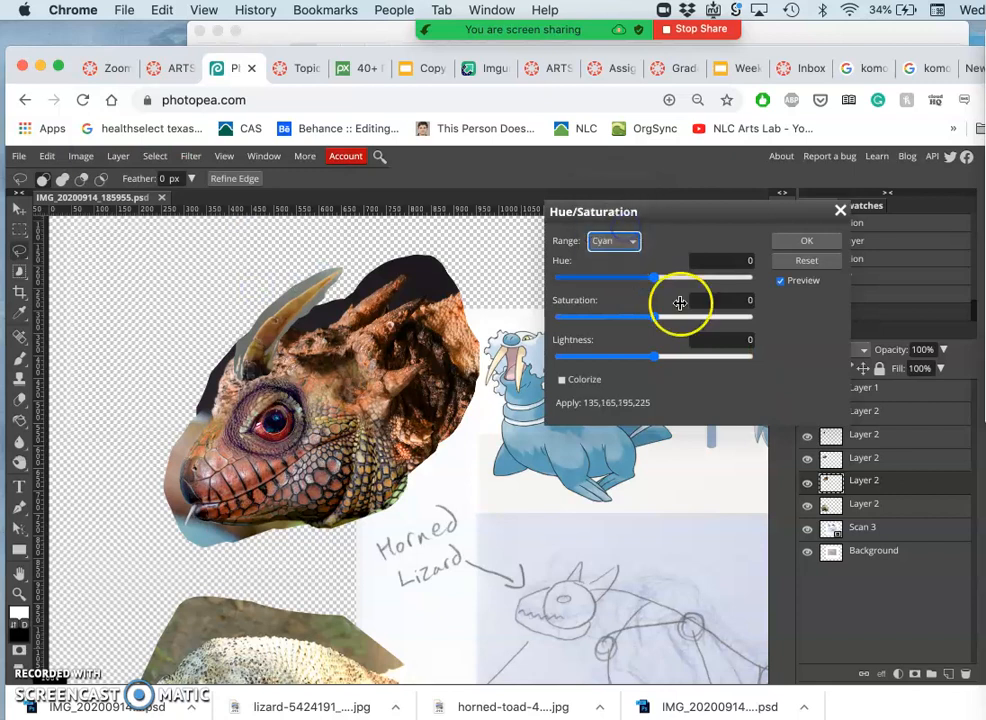
left_click_drag(657, 318, 699, 320)
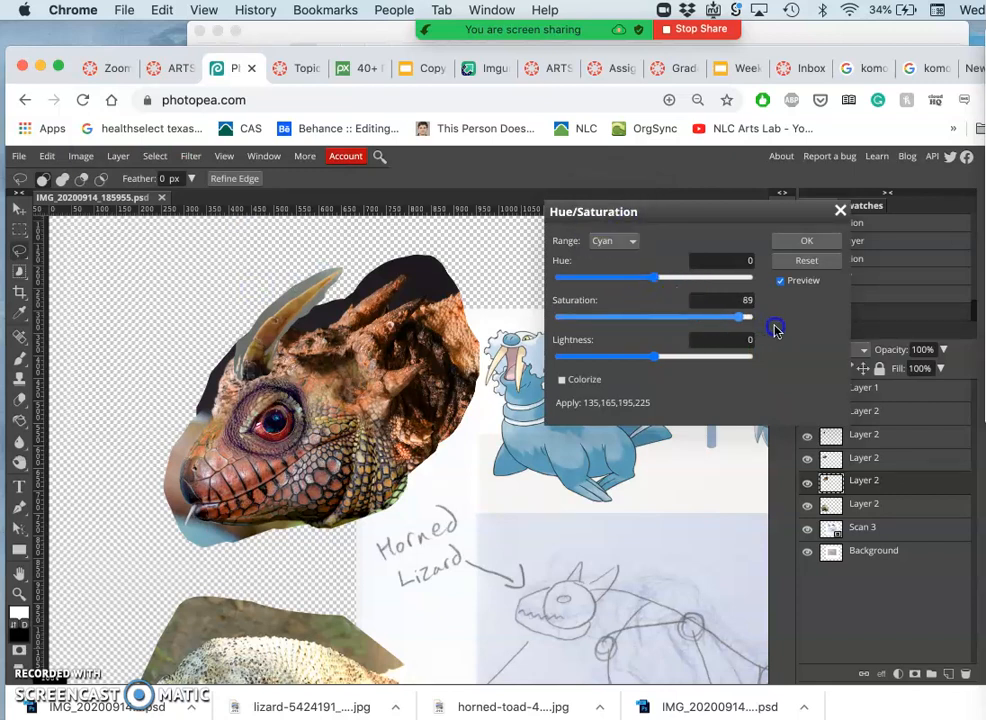
left_click_drag(640, 316, 642, 316)
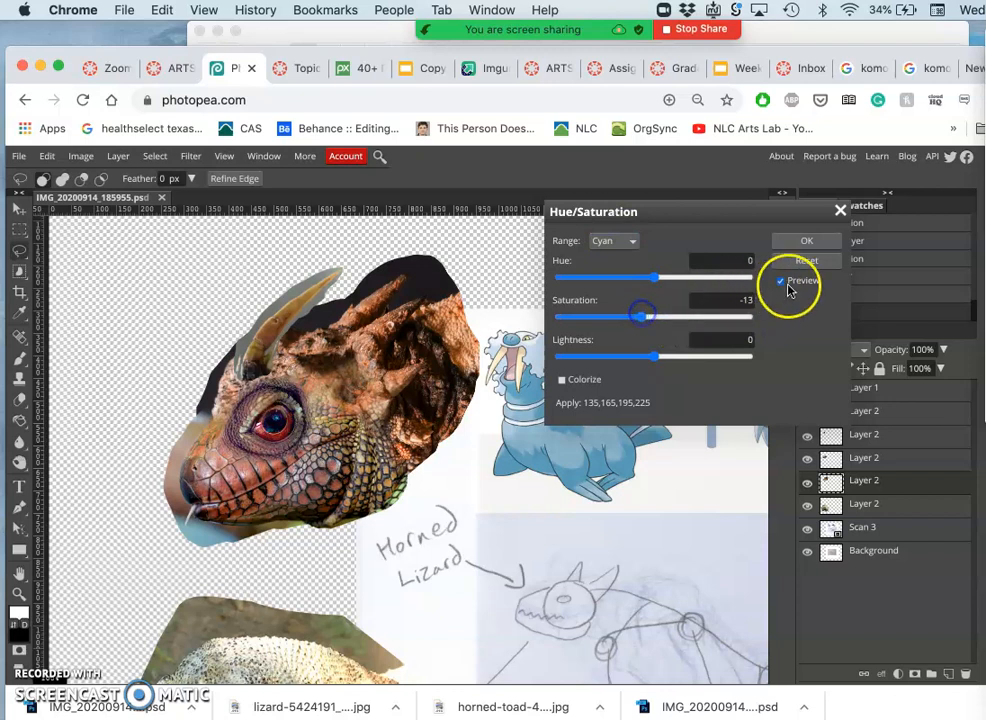
left_click(840, 213)
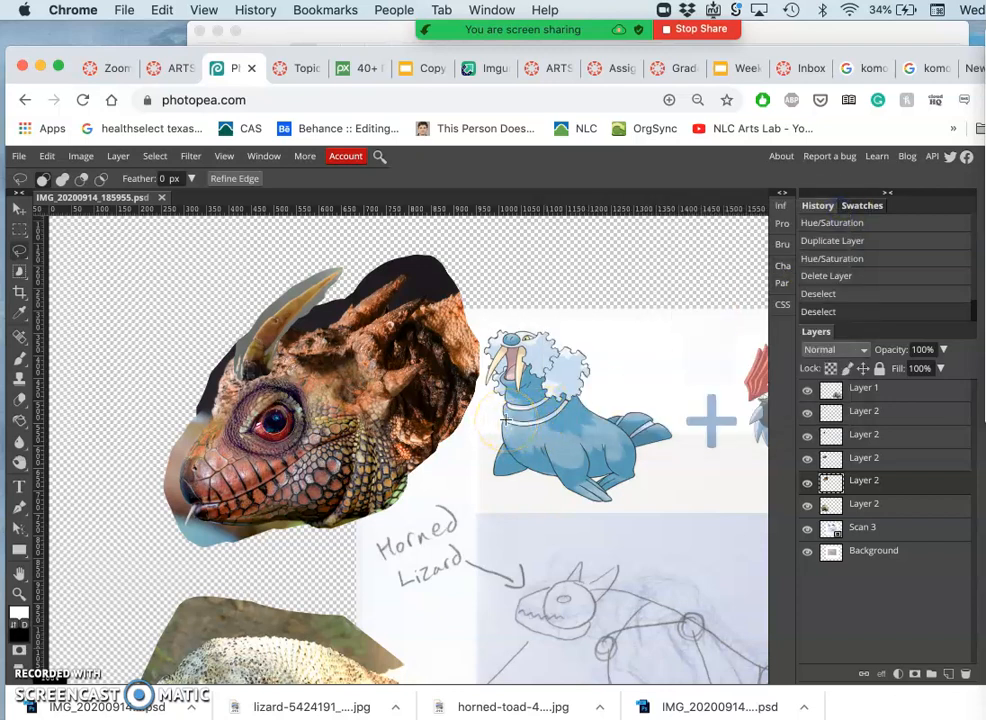
key("ctrl+alt+t")
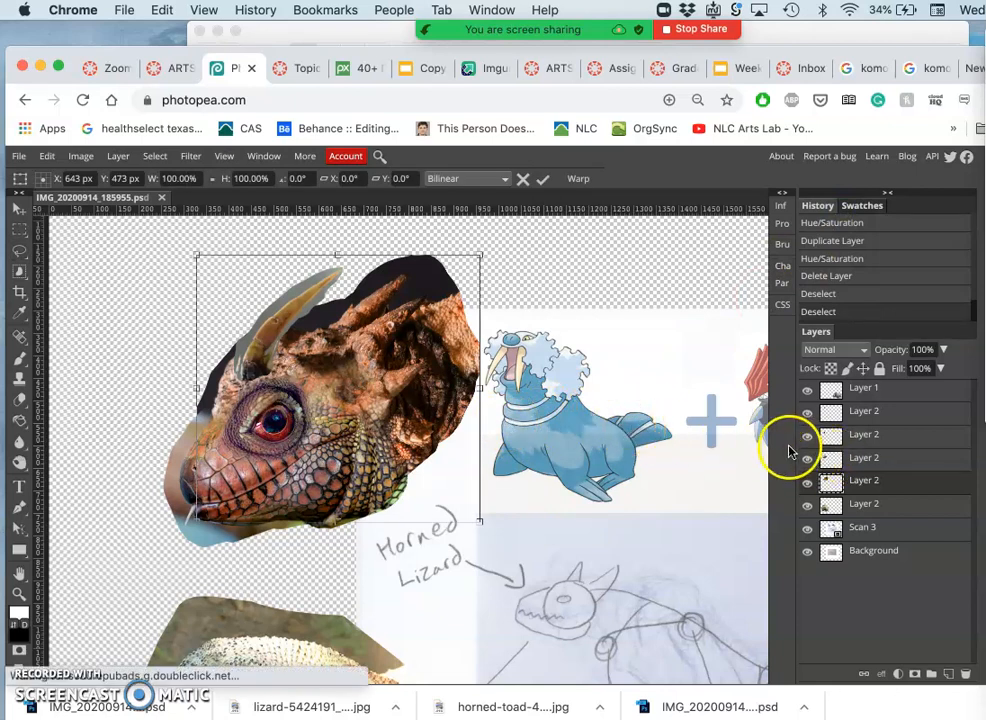
key("super+plus")
key("super+plus")
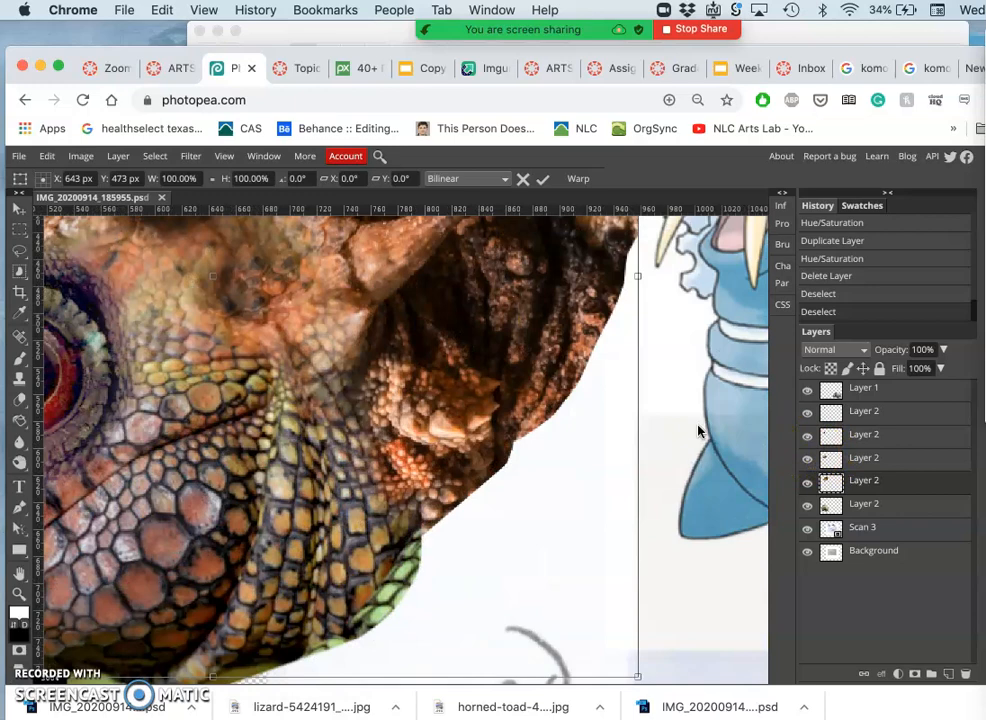
scroll(698, 430, "up", 5)
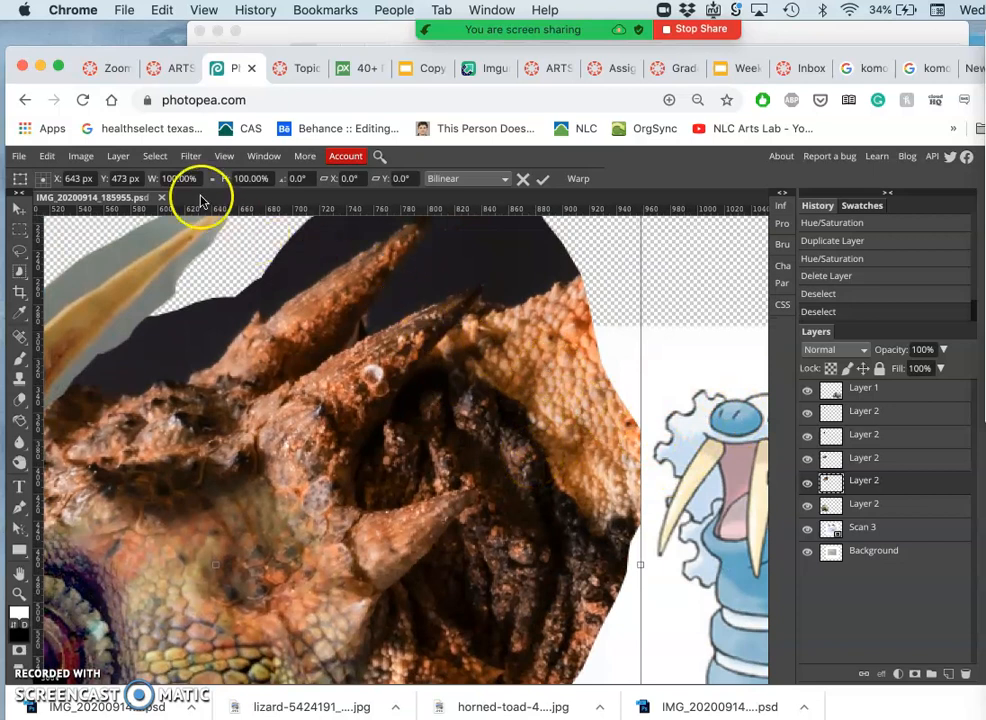
key("Return")
Try a hue shift across the crest layer's whole Master range with Hue/Saturation.
left_click(87, 159)
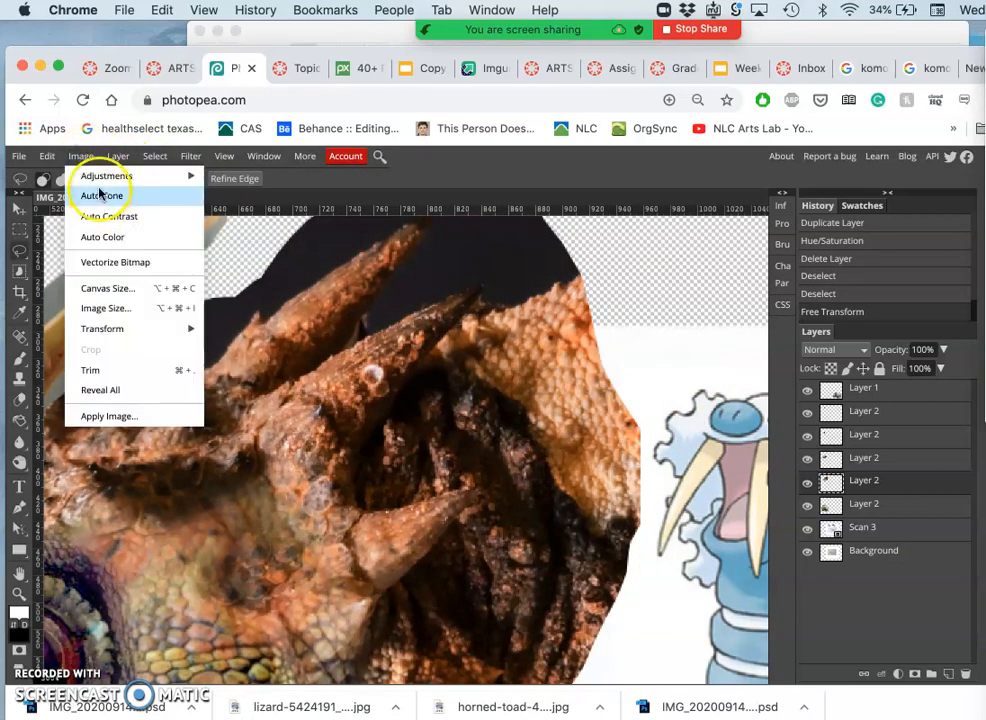
mouse_move(100, 178)
left_click(251, 282)
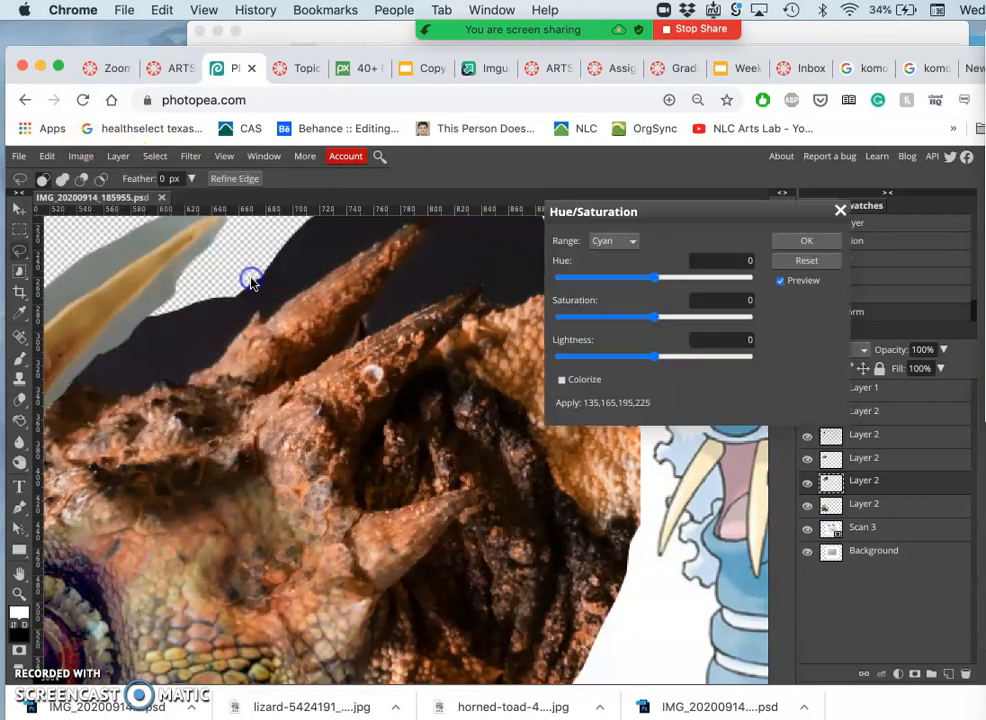
left_click(628, 242)
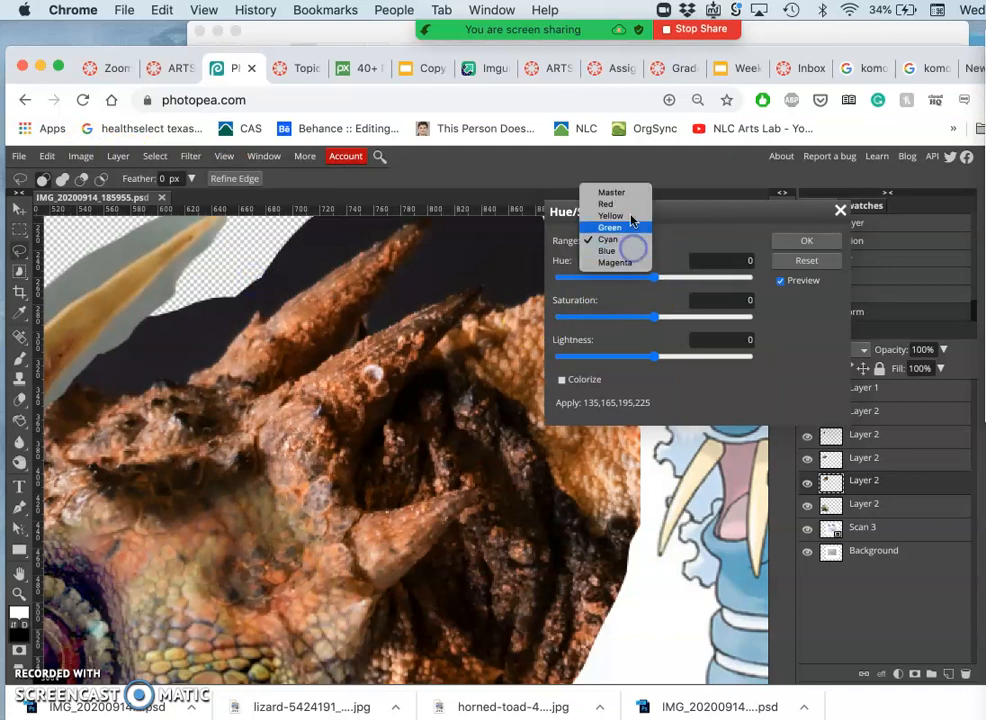
left_click(627, 193)
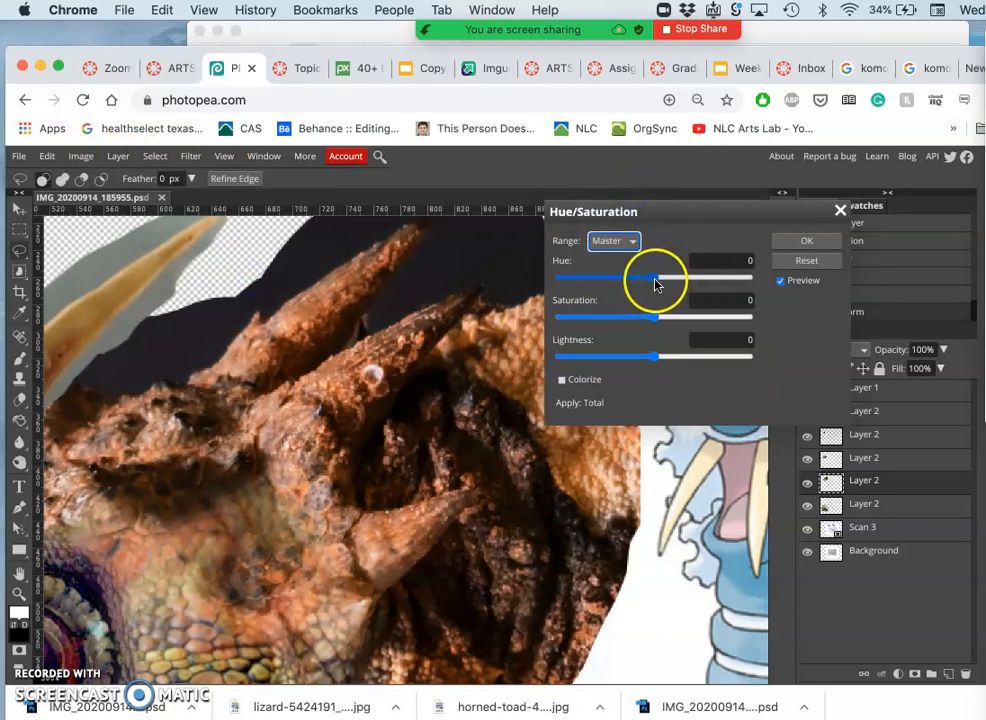
left_click_drag(659, 284, 684, 282)
left_click(800, 262)
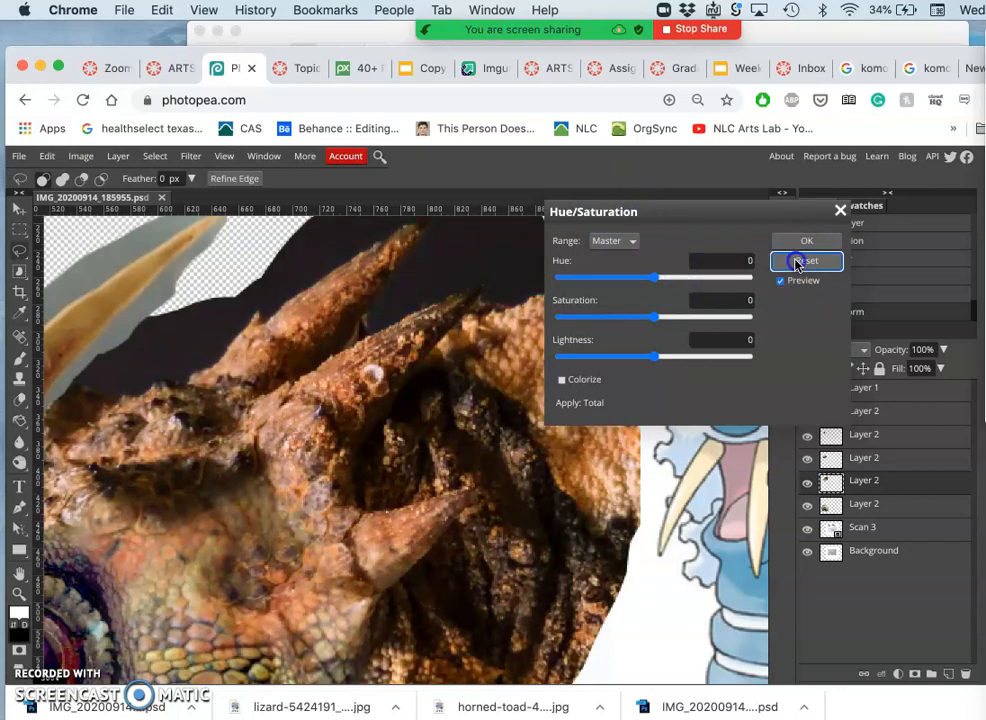
left_click(840, 210)
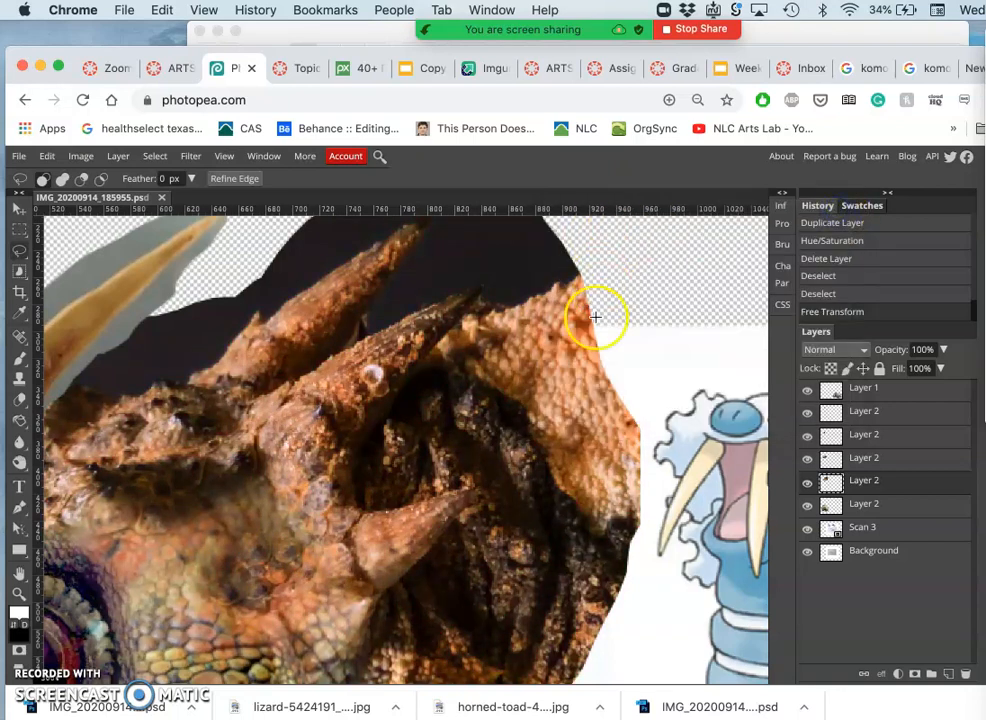
Duplicate the crest layer and apply Hue/Saturation to the copy's Master range with hue 14 and saturation 25.
key("super+minus")
key("super+minus")
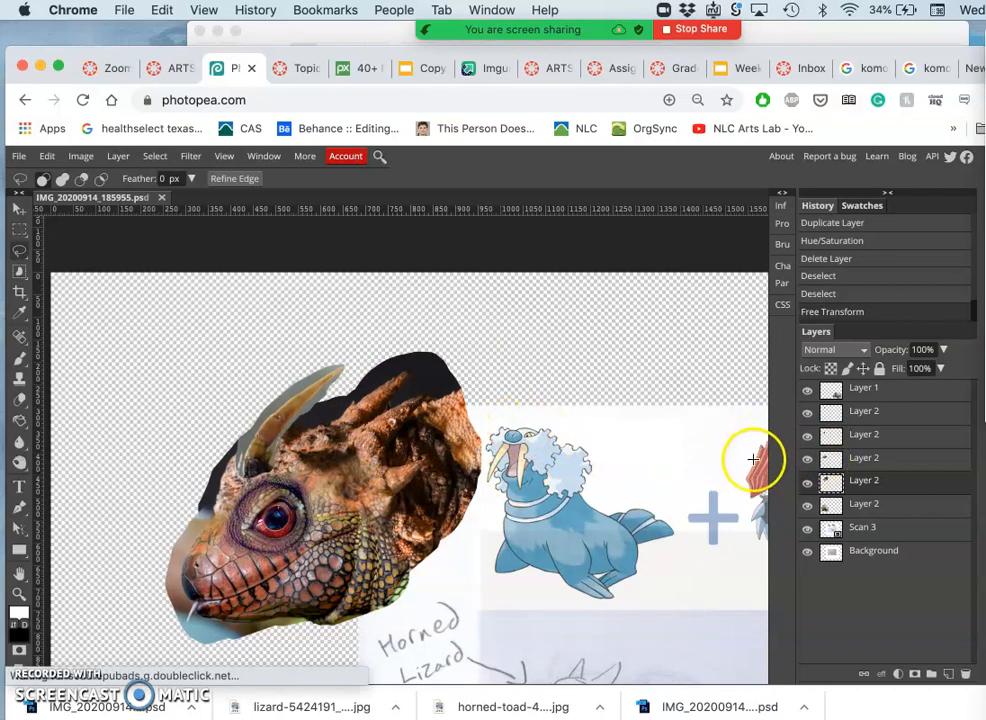
key("super+j")
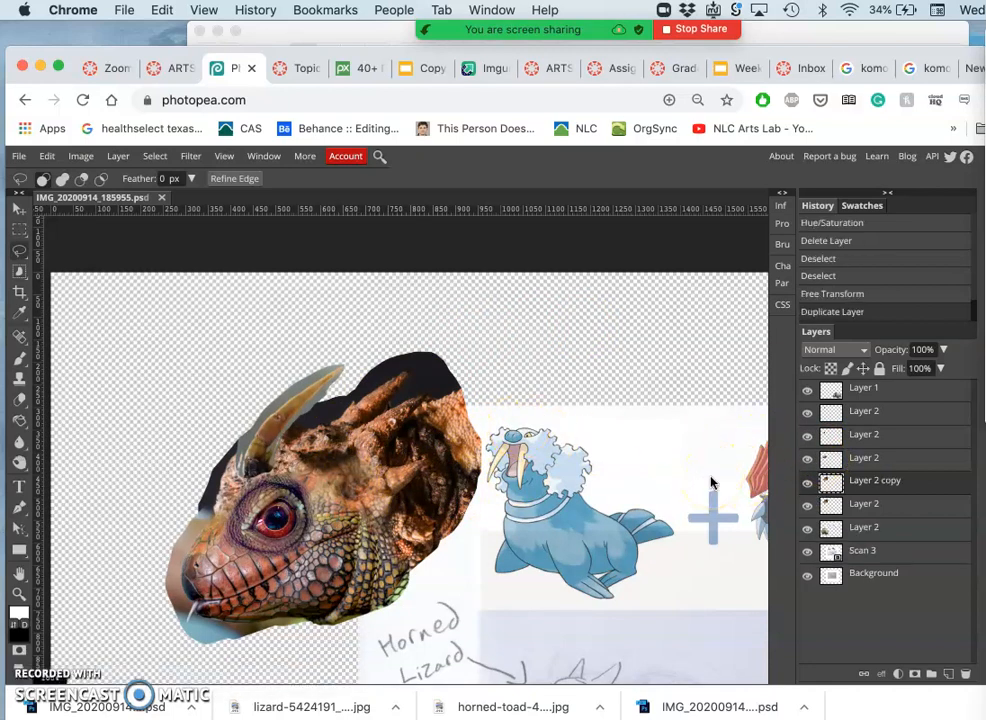
left_click(82, 161)
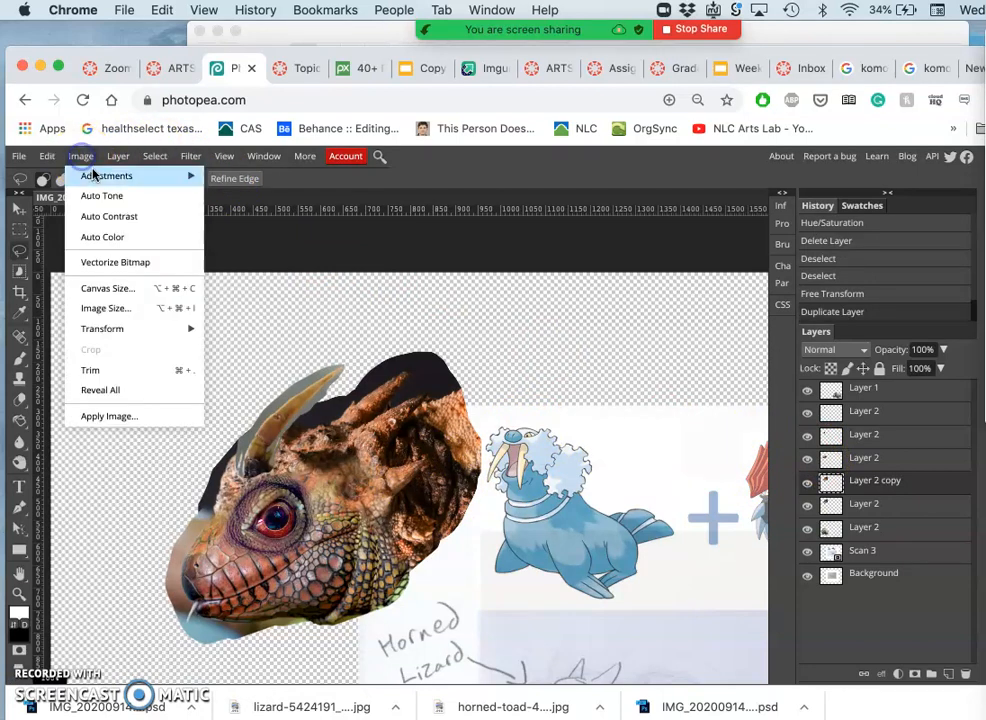
mouse_move(190, 176)
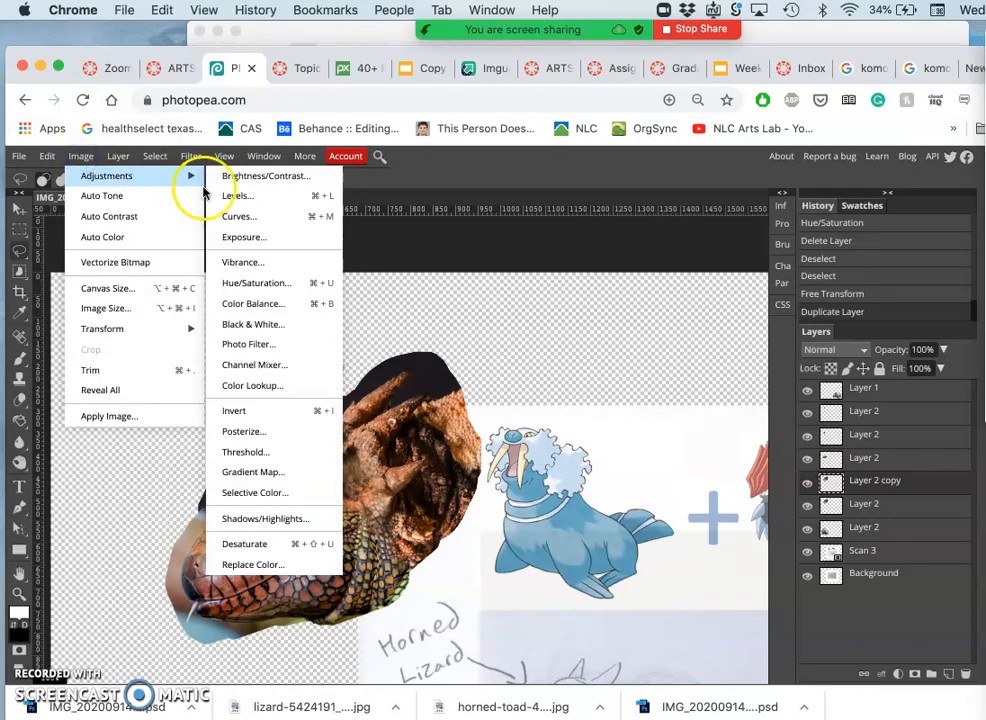
left_click(231, 284)
left_click_drag(645, 288, 673, 281)
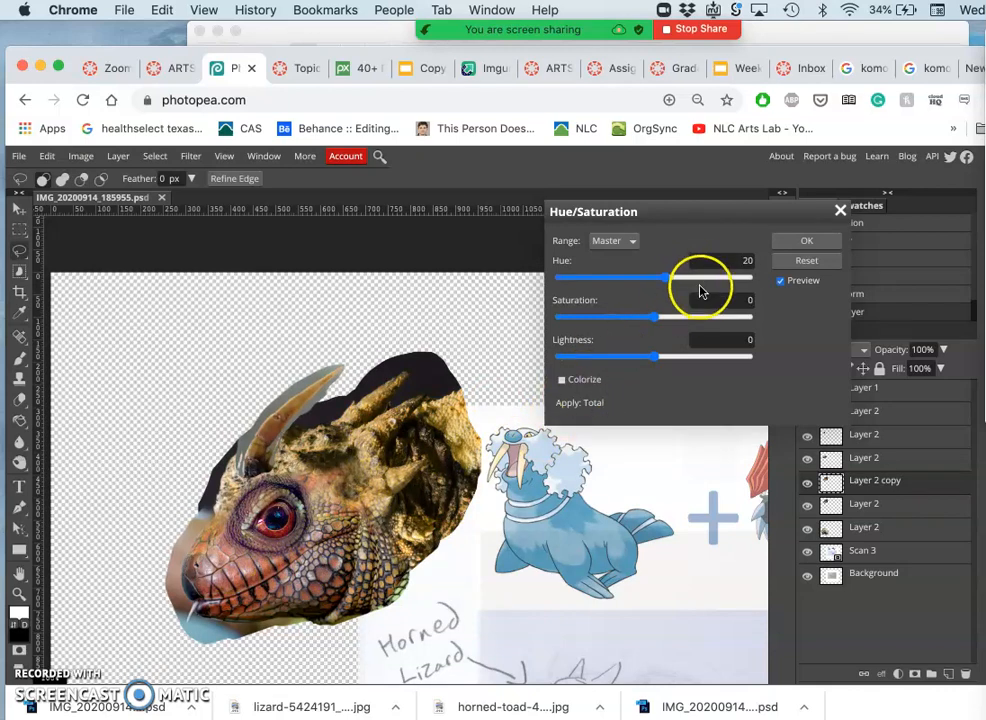
left_click_drag(665, 282, 661, 286)
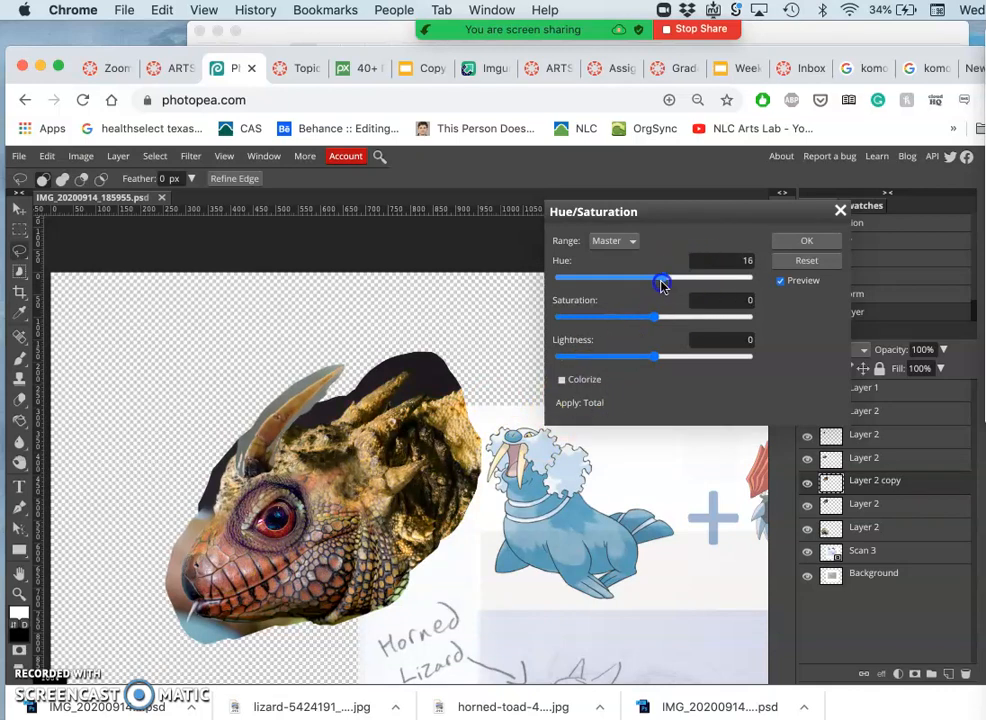
left_click(782, 243)
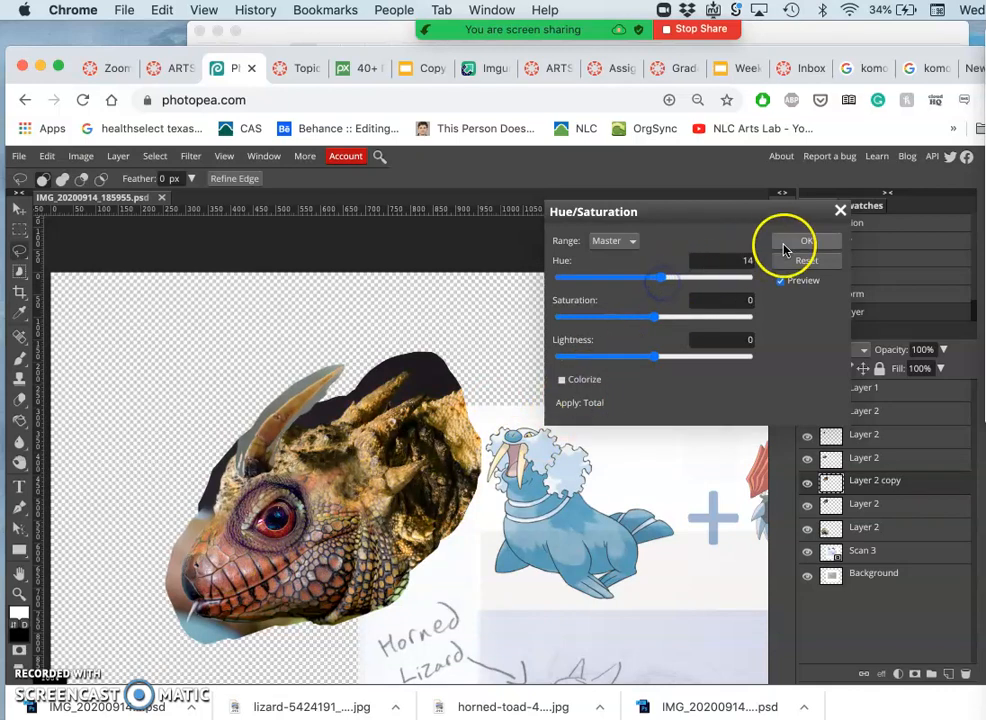
left_click_drag(654, 317, 679, 320)
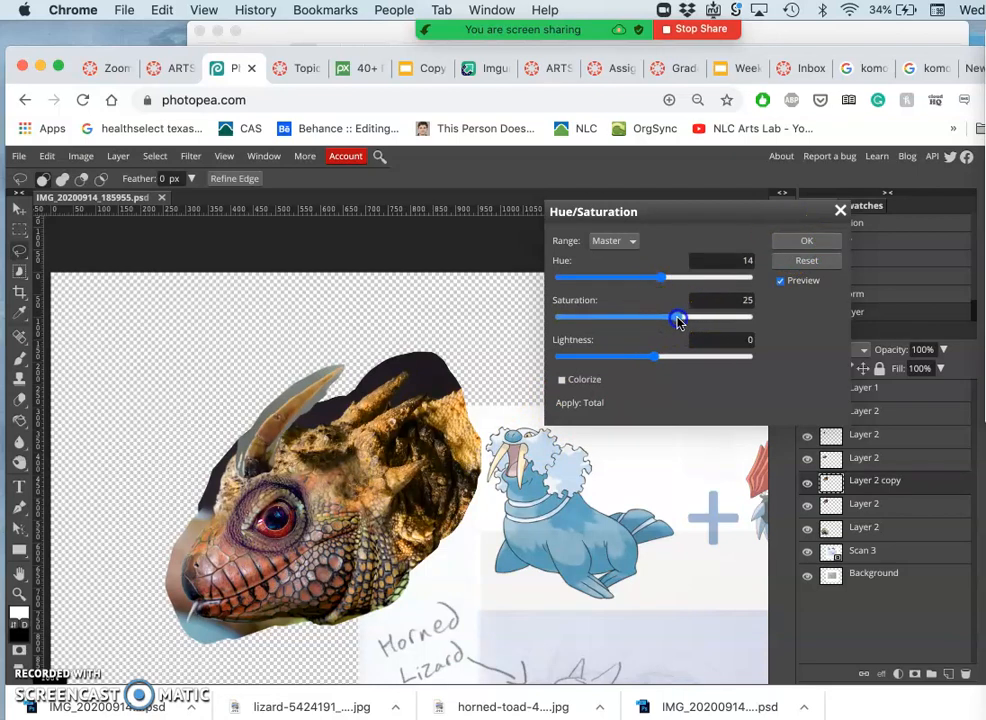
left_click(806, 241)
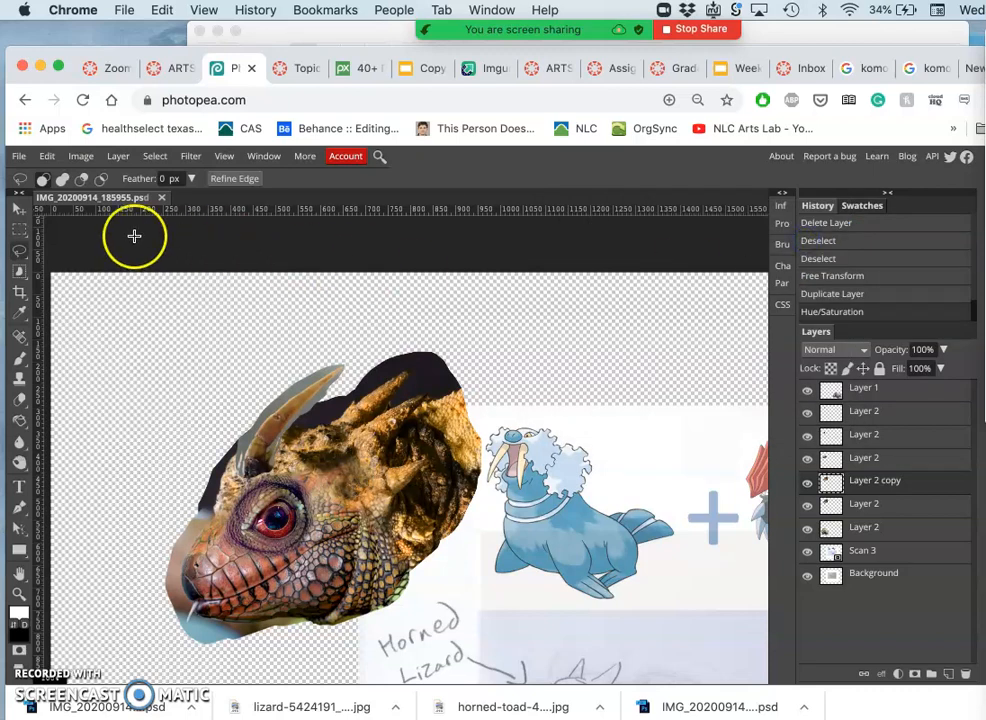
Set up the Magic Wand with Contiguous off and a 2 px feather for selecting on the enlarged crest.
left_click(19, 250)
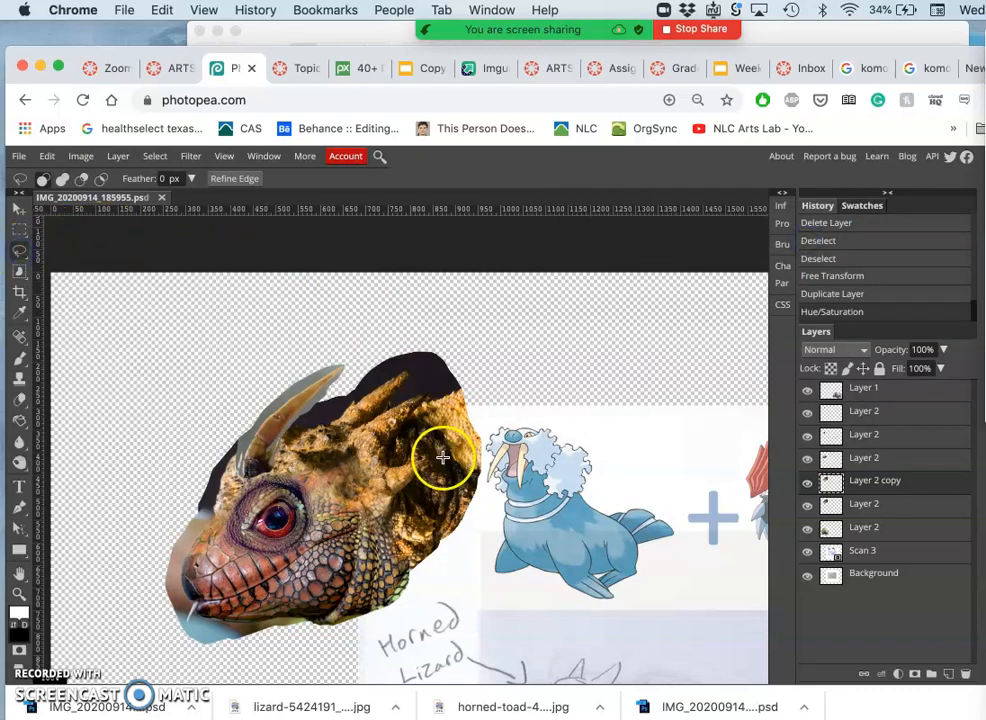
key("super+plus")
key("super+plus")
scroll(443, 457, "down", 2)
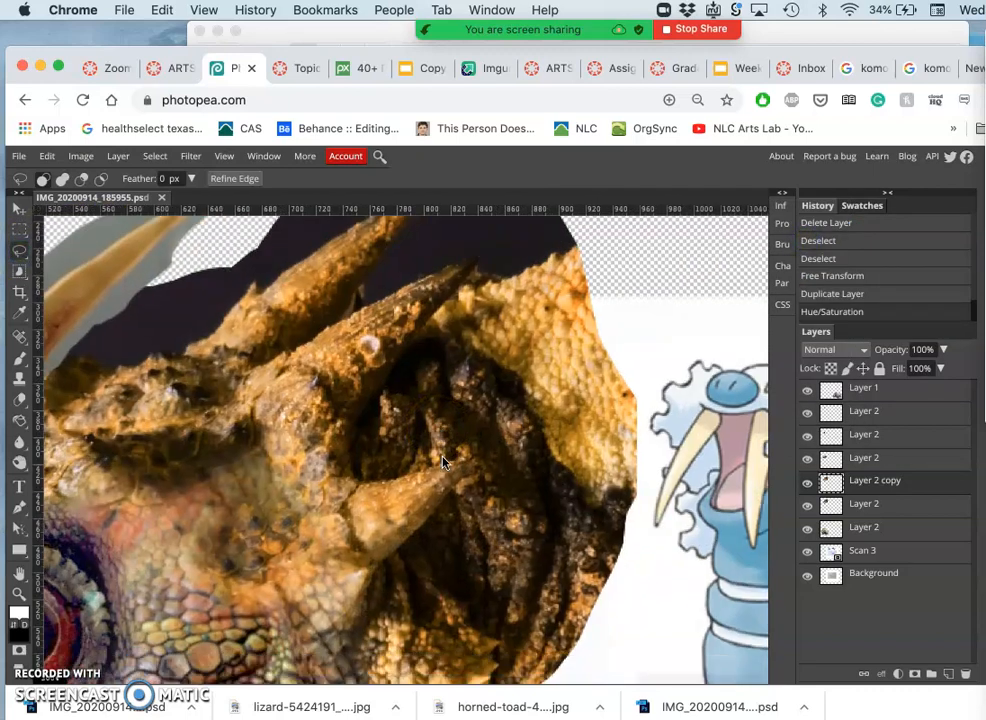
left_click(19, 272)
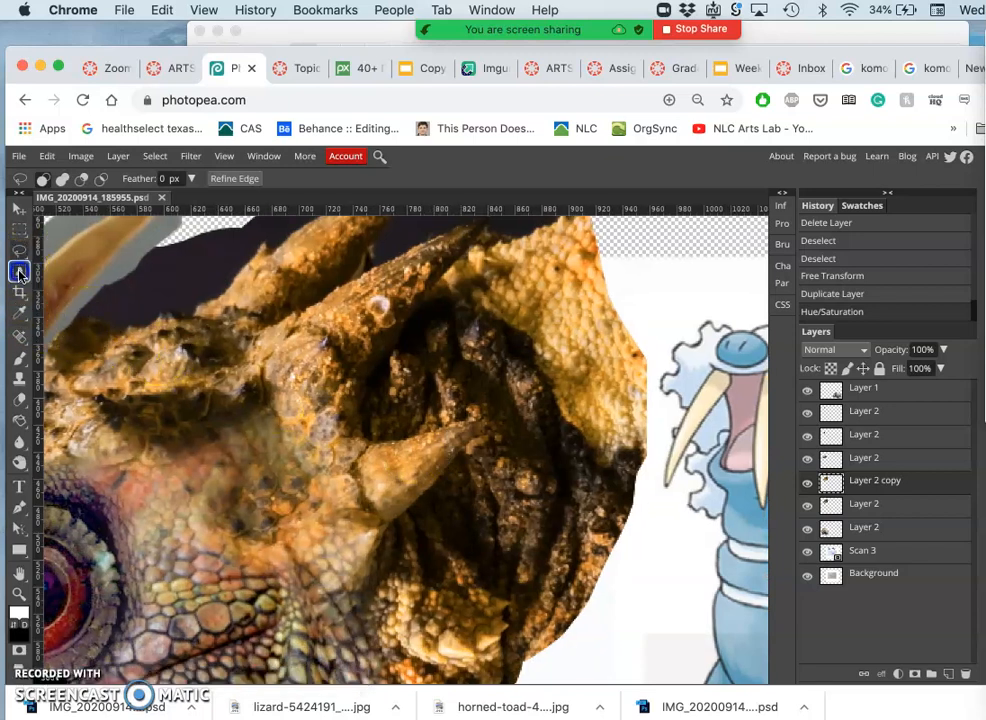
left_click(69, 313)
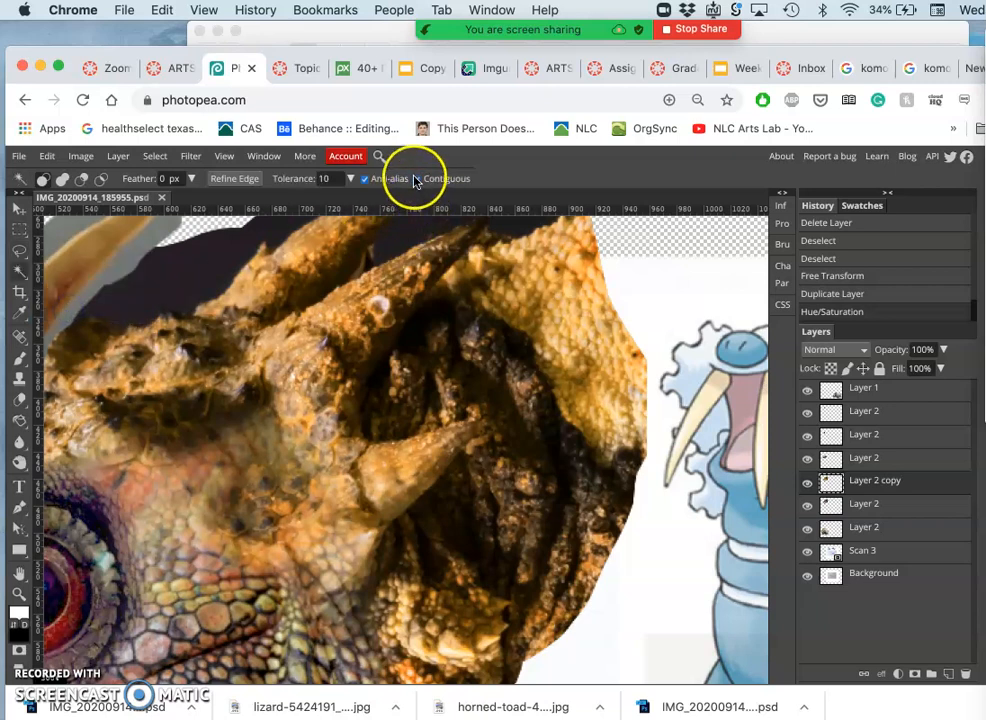
left_click(416, 180)
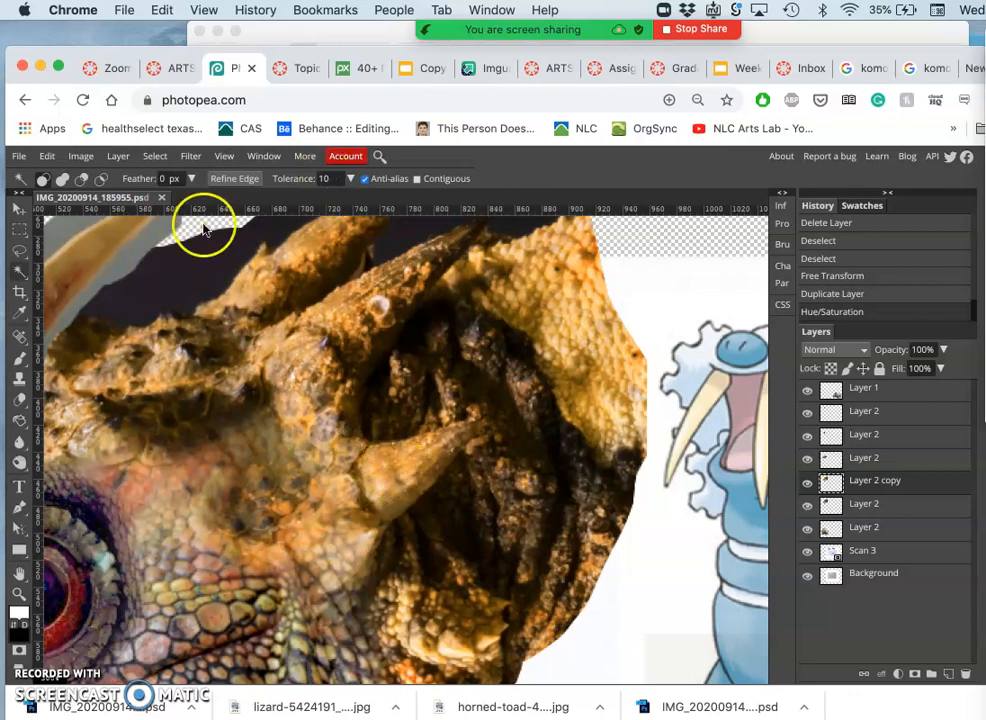
left_click(166, 178)
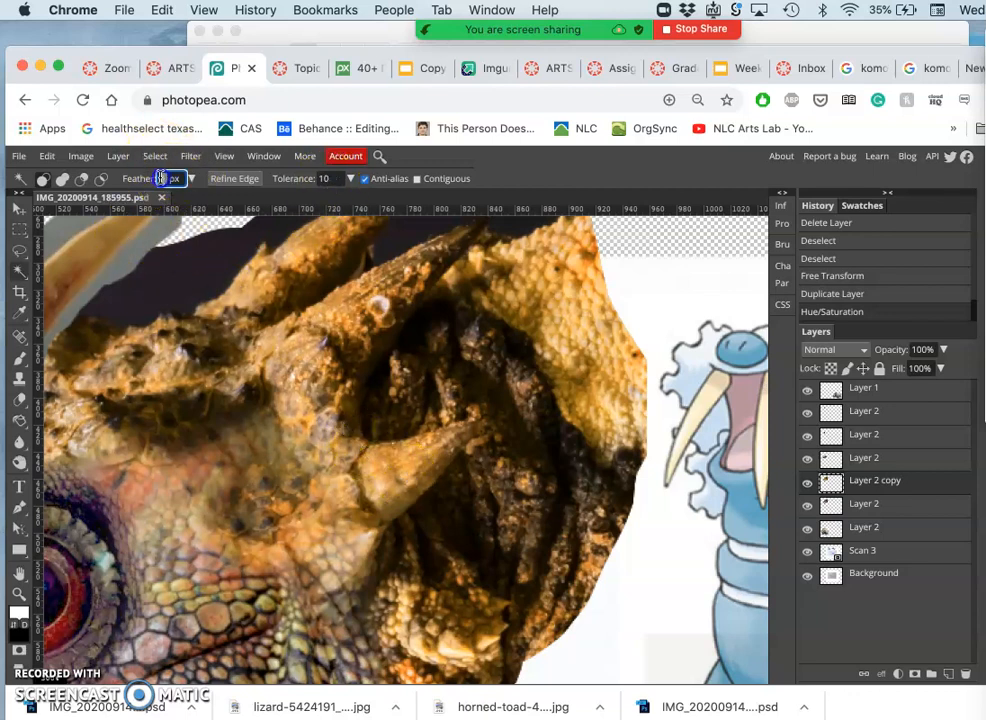
type("2")
Select the golden-orange tones of the crest copy with the Magic Wand, adding samples from the spike, frill edge and lower frill.
left_click(402, 467)
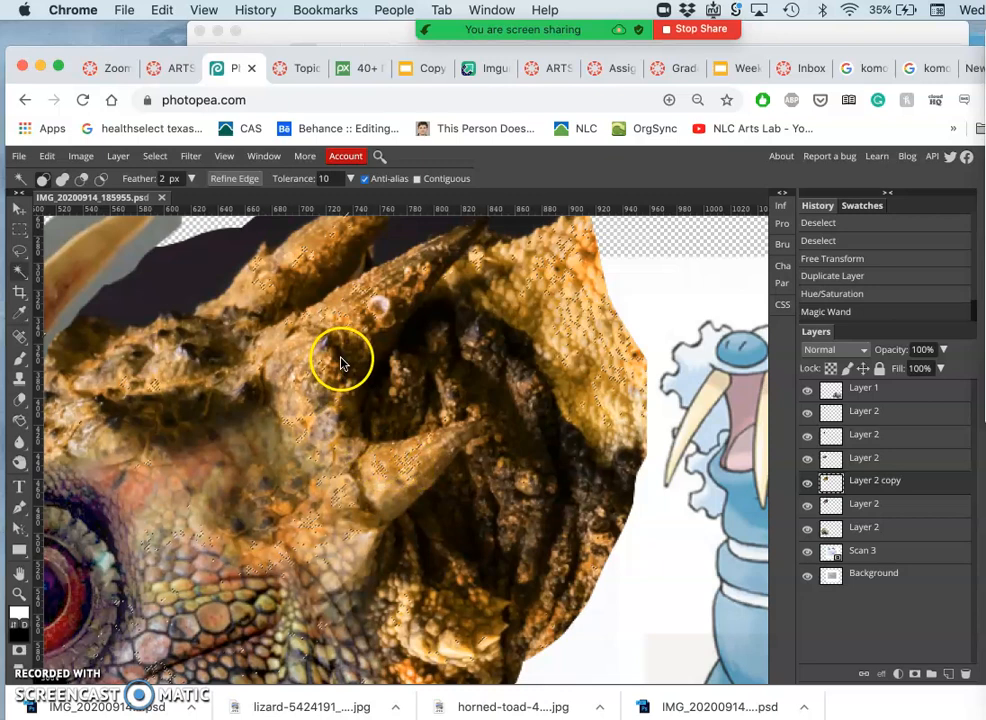
left_click(591, 257)
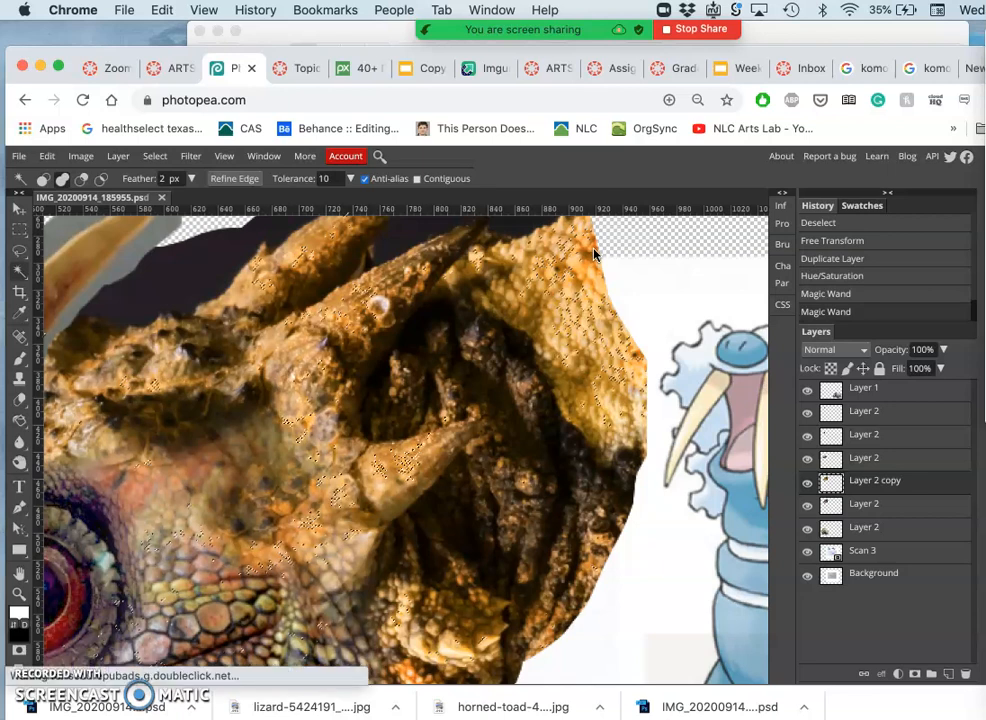
left_click(594, 264)
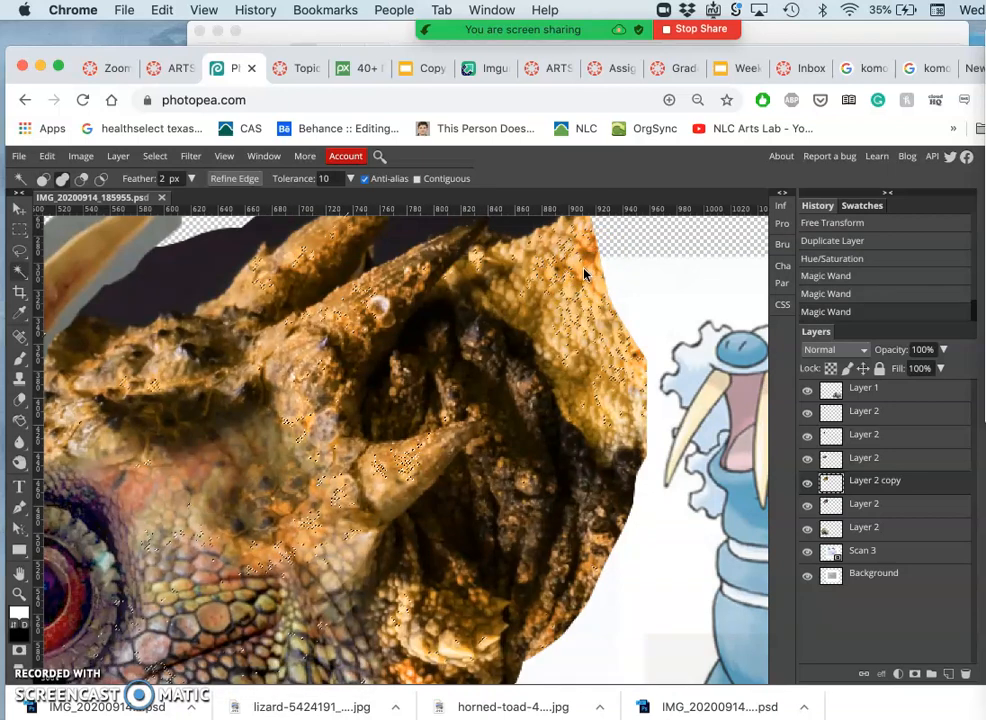
left_click(555, 297)
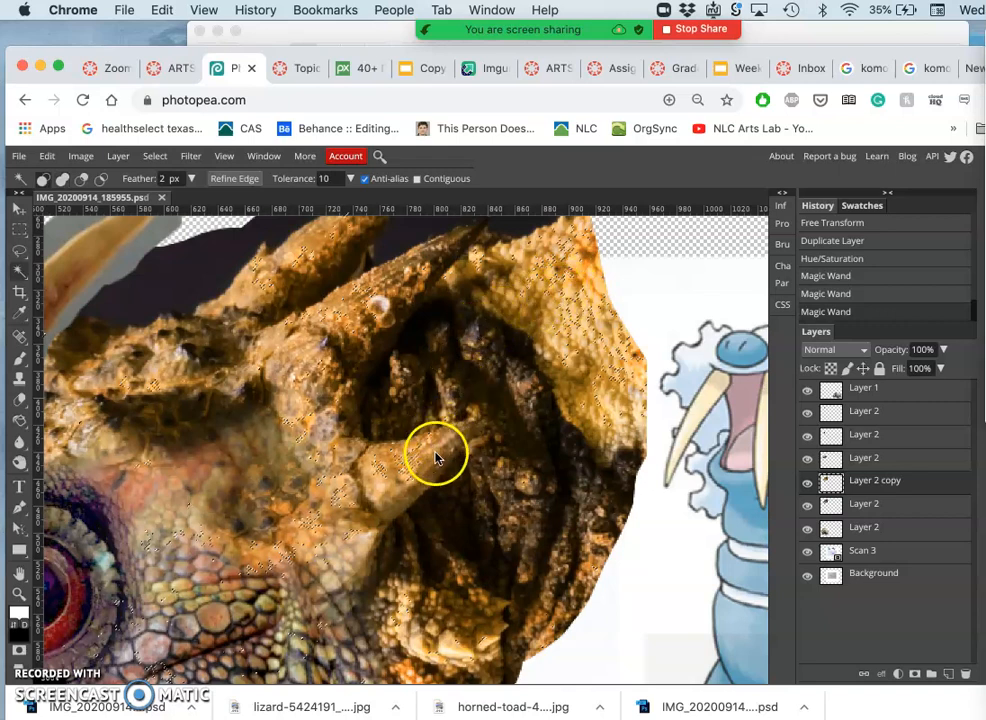
left_click(406, 670)
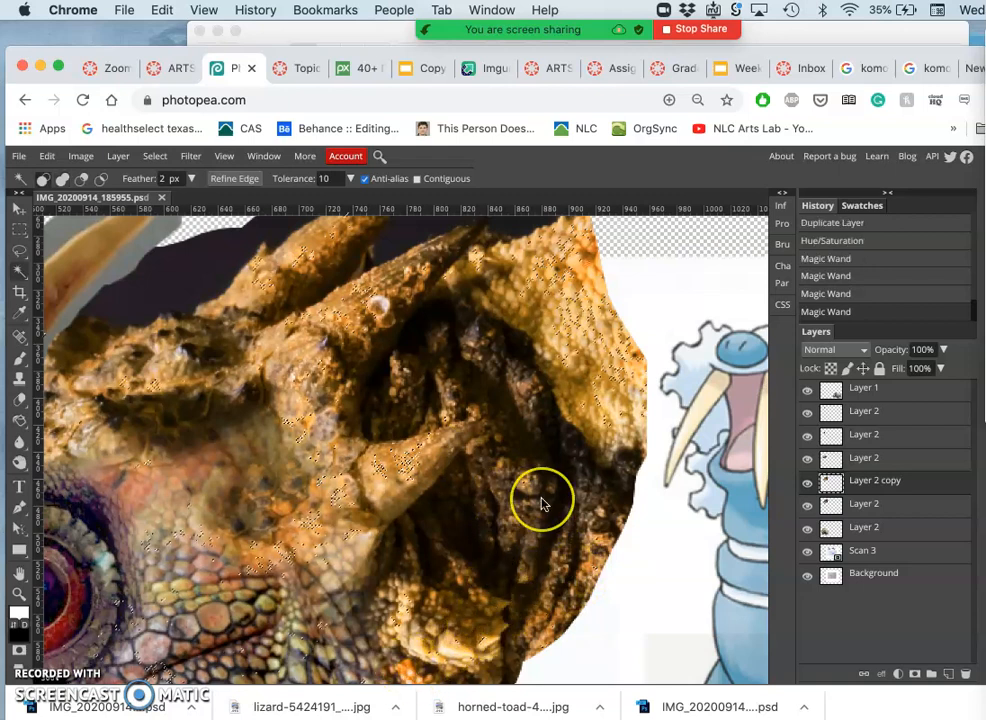
Copy the selected golden tones to a new layer and hide both the recoloured crest copy and the original crest to inspect them.
key("ctrl+j")
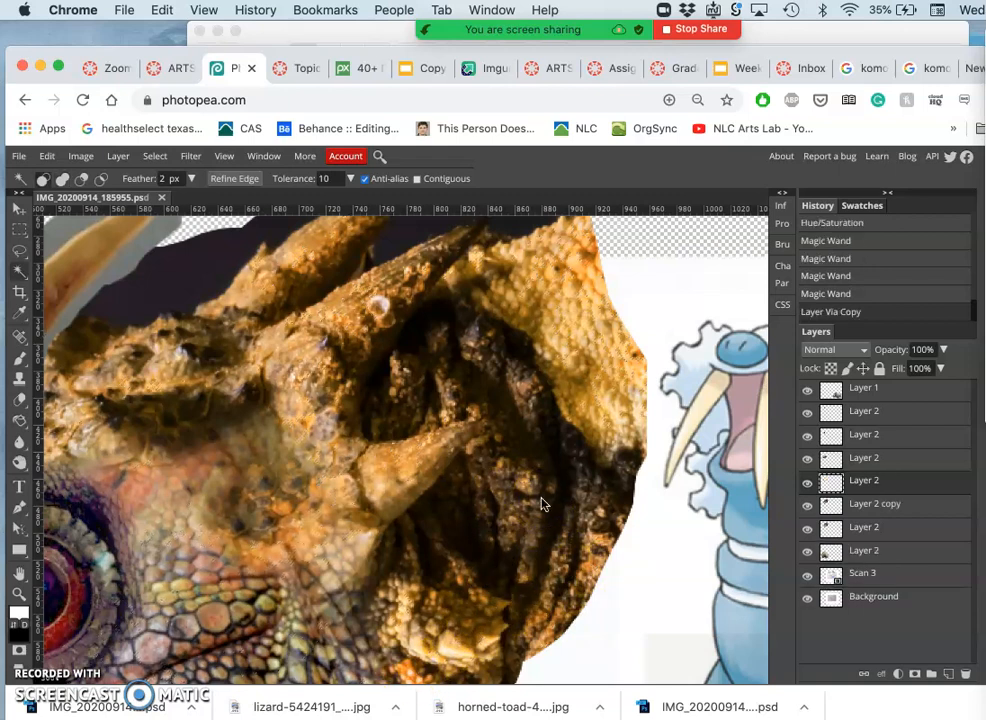
left_click(808, 507)
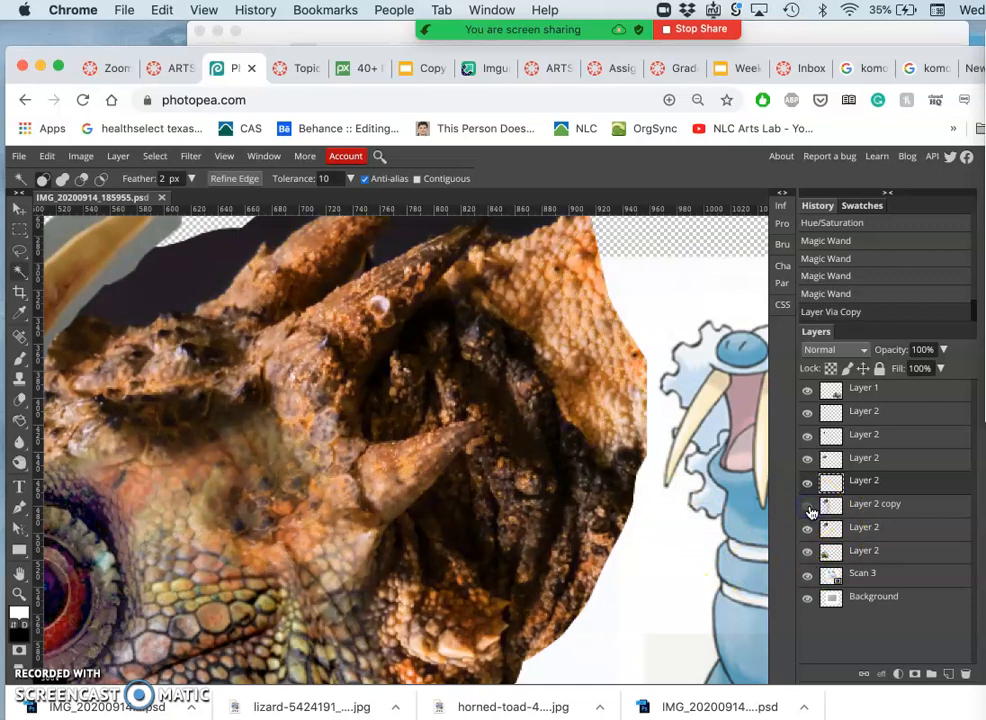
key("super+minus")
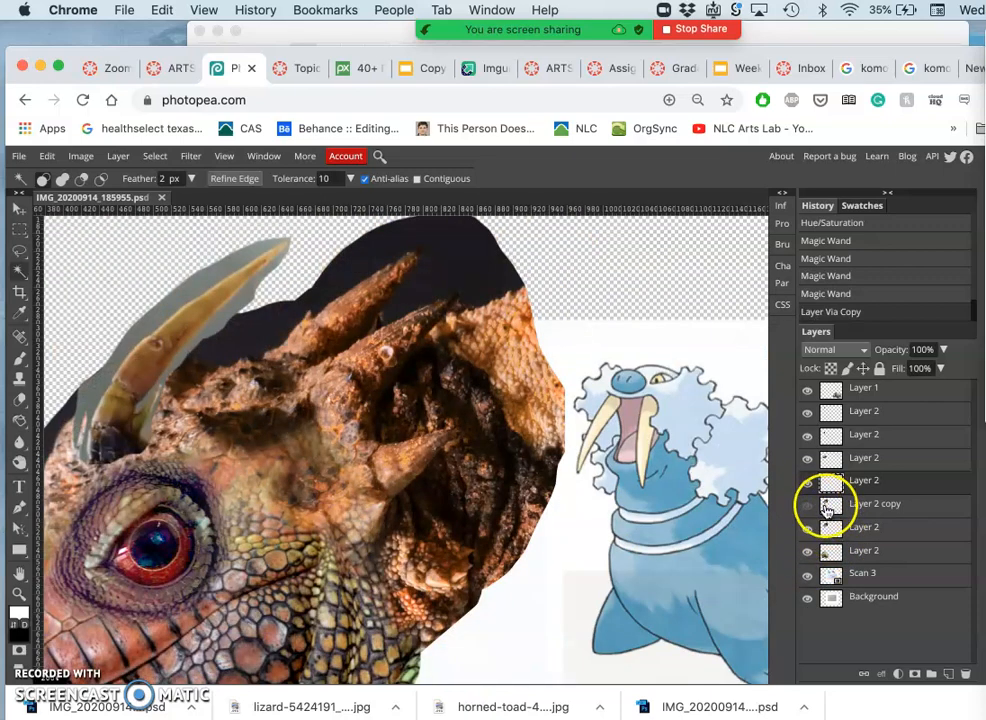
left_click(808, 528)
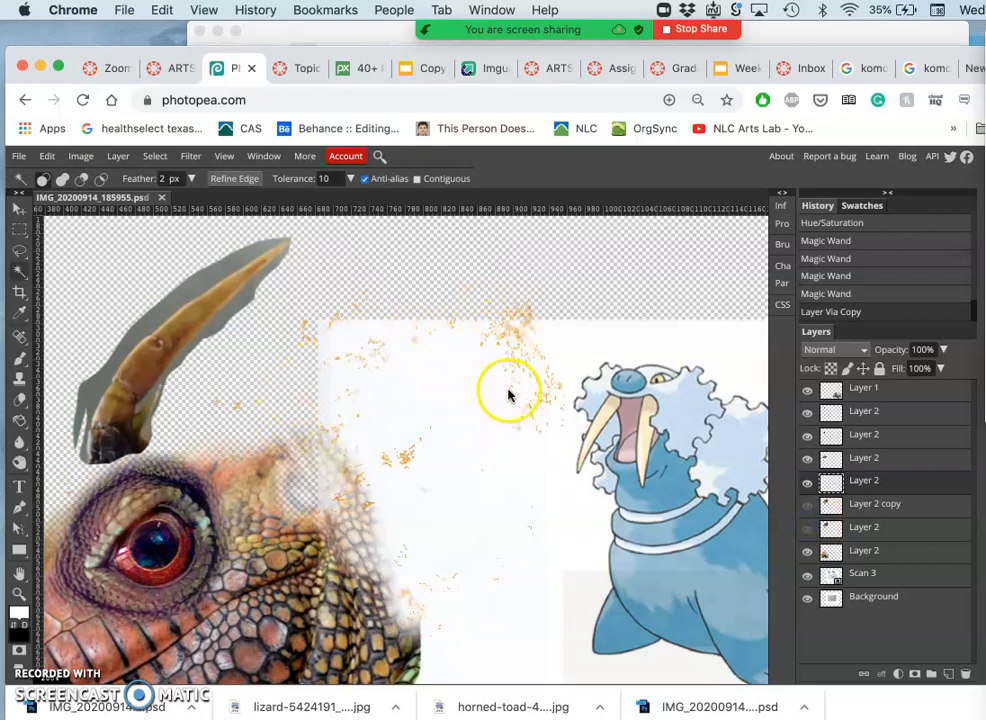
Show the recoloured crest copy and select its golden tones near the frill's upper edge with the Magic Wand at tolerance 29.
left_click(808, 505)
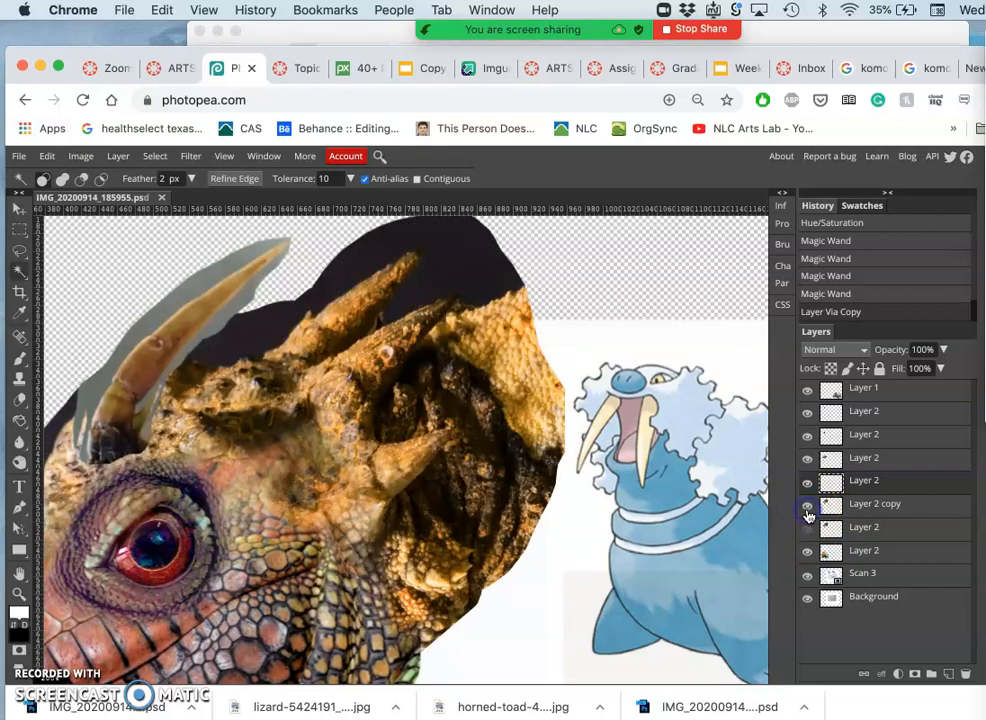
left_click(848, 504)
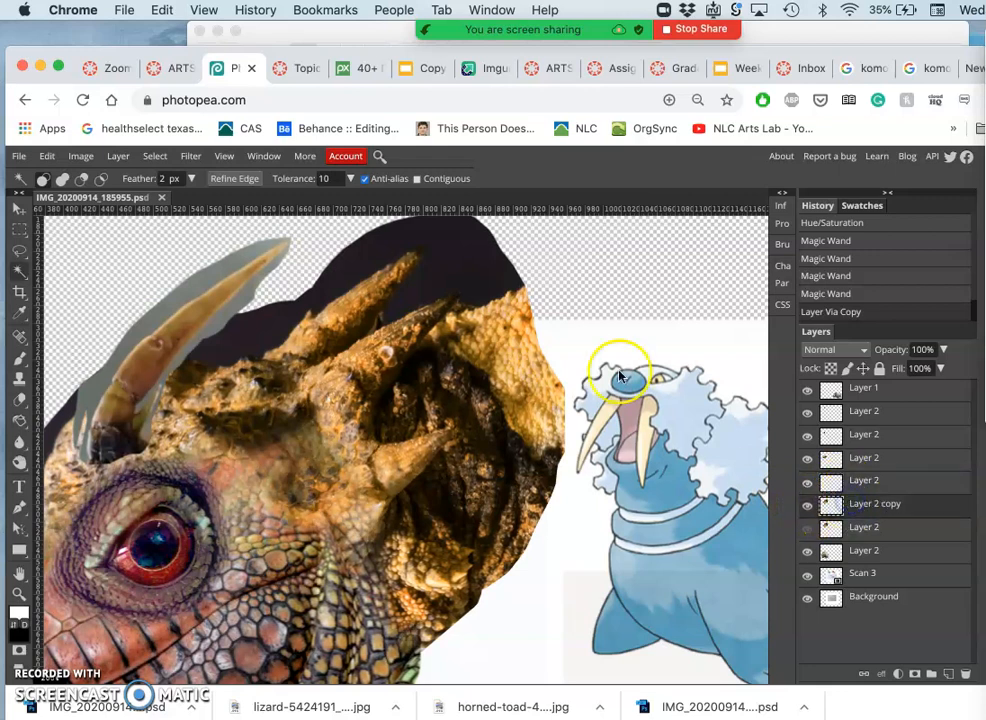
left_click(350, 178)
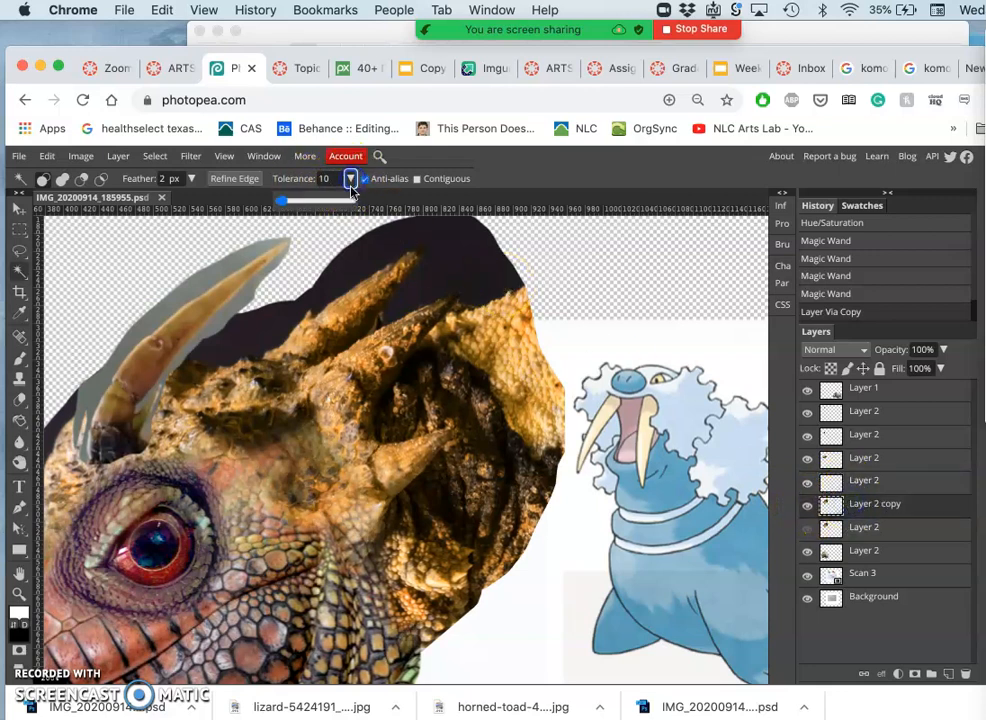
left_click_drag(310, 204, 288, 204)
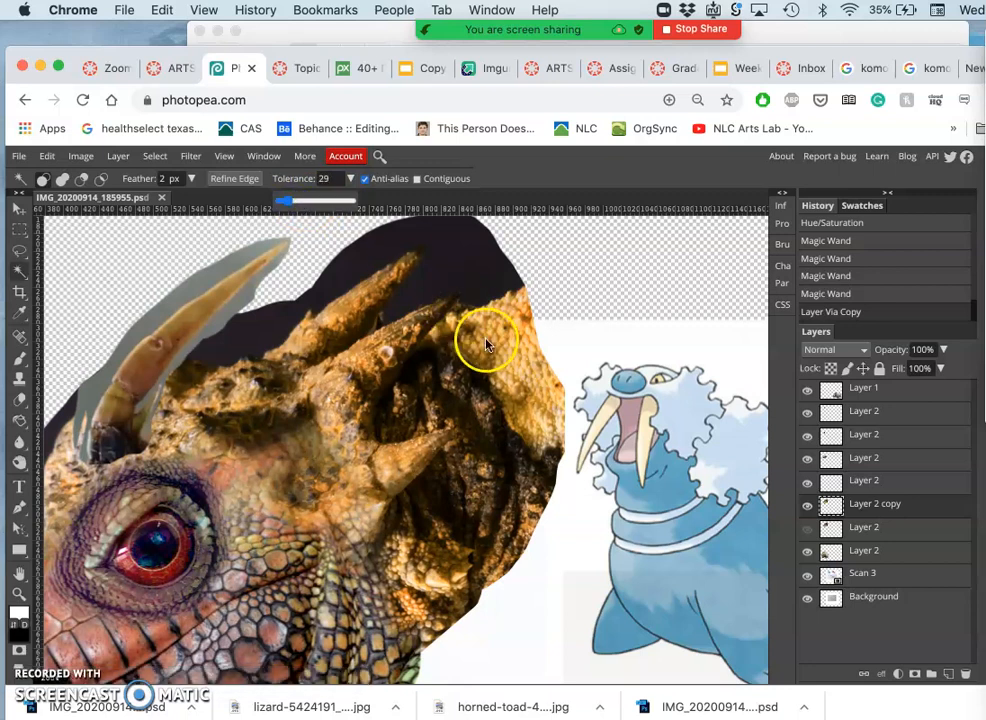
left_click(20, 272)
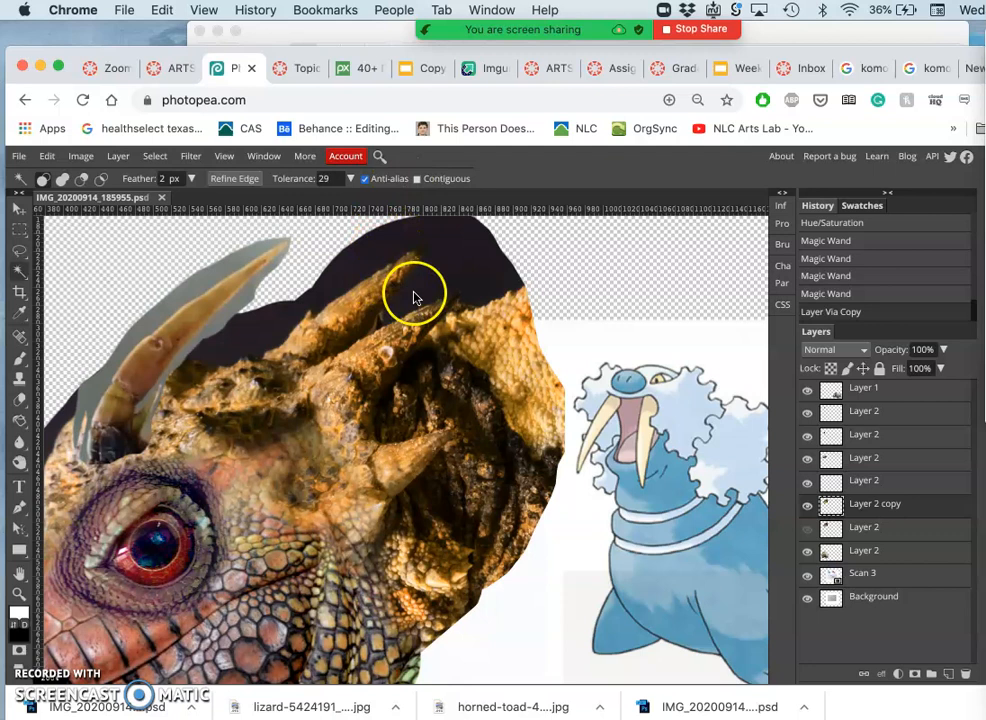
left_click(807, 506)
left_click(808, 506)
left_click(528, 328)
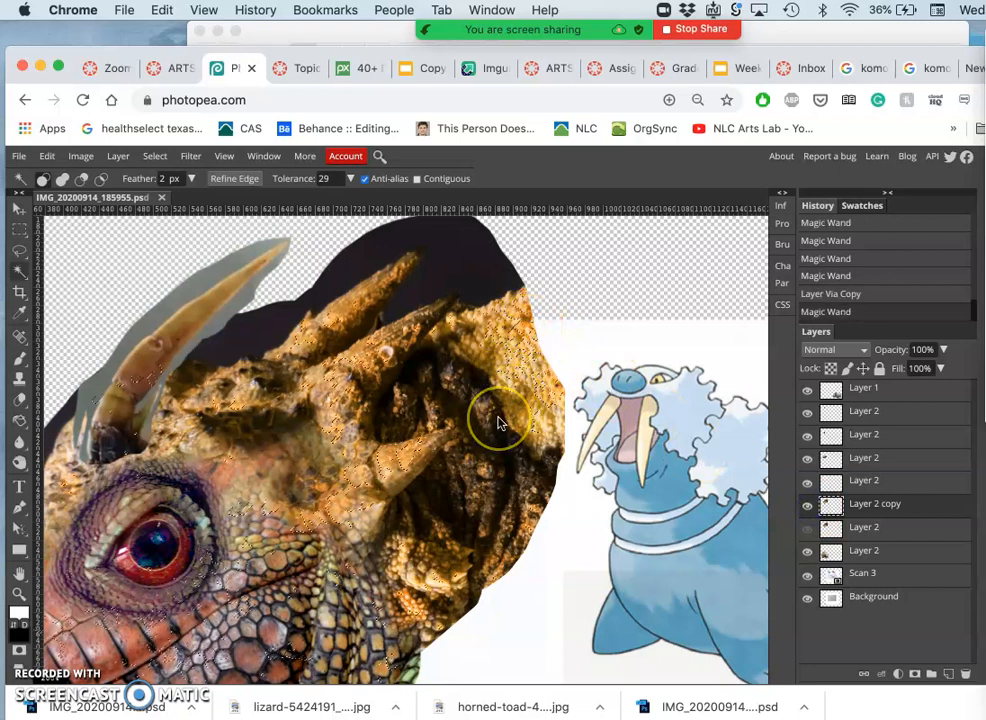
Copy the wider tone selection to a new layer, hide the recoloured crest copy and show the original crest beneath.
key("super+j")
left_click(807, 530)
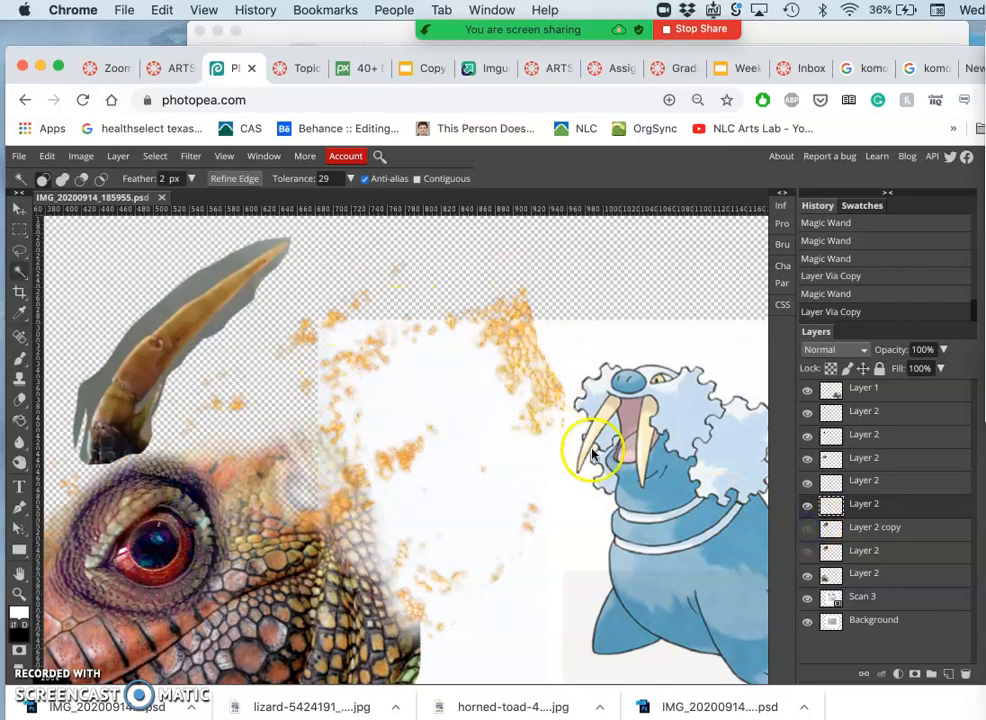
left_click(807, 553)
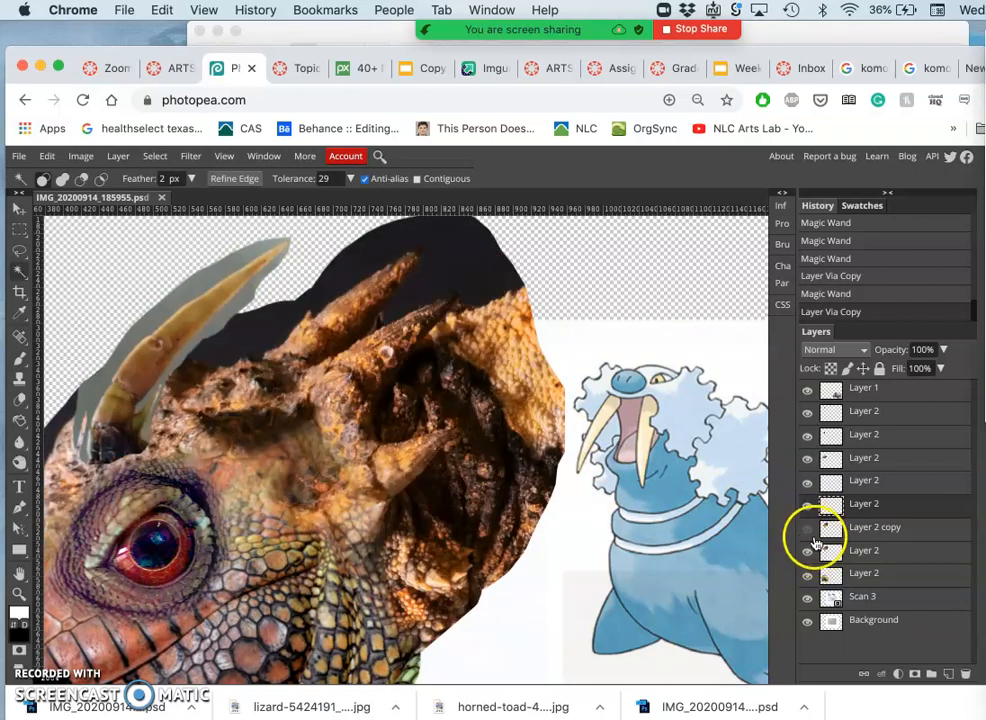
left_click(807, 508)
left_click(807, 510)
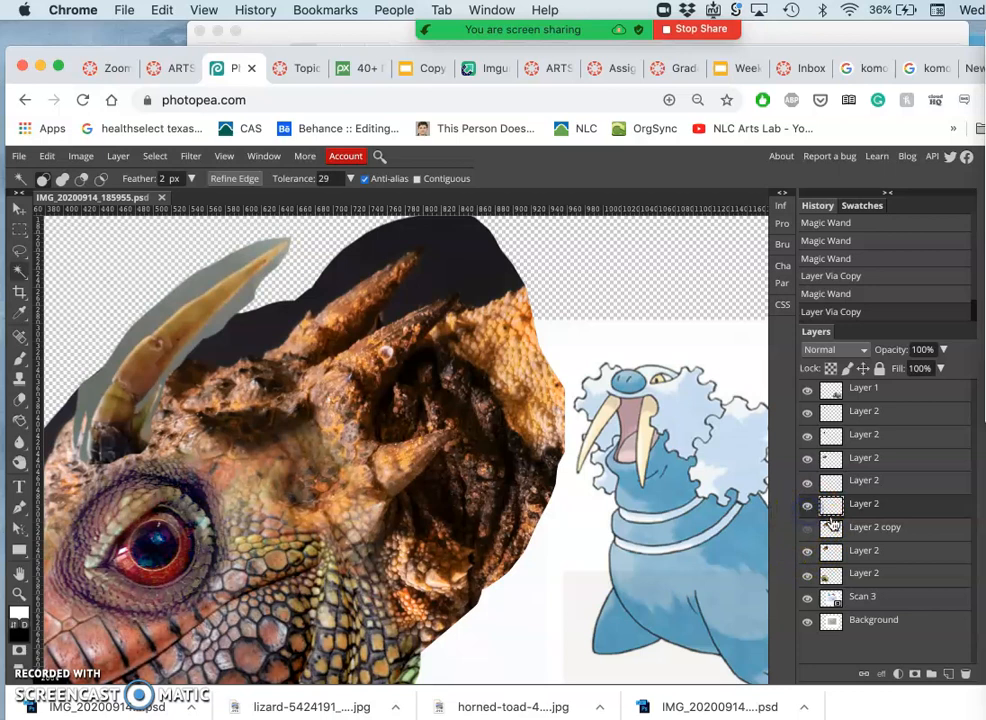
Merge the two extracted golden-tone layers into one and delete the hidden recoloured crest copy.
double_click(863, 505)
left_click(861, 484)
left_click(860, 488)
left_click(860, 508)
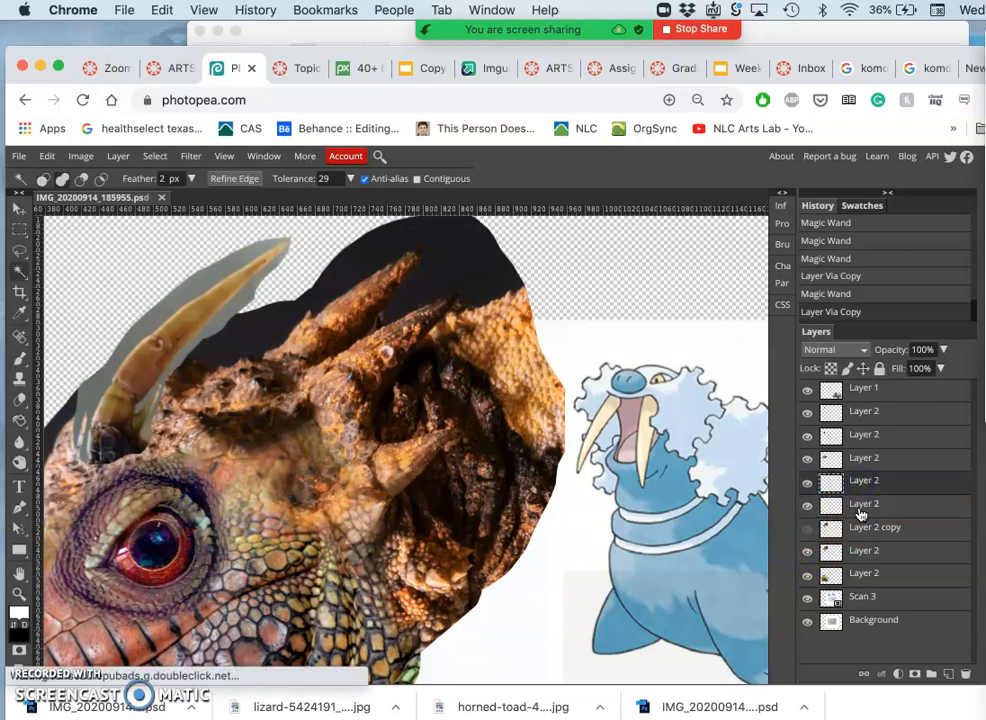
key("super+e")
left_click(860, 516)
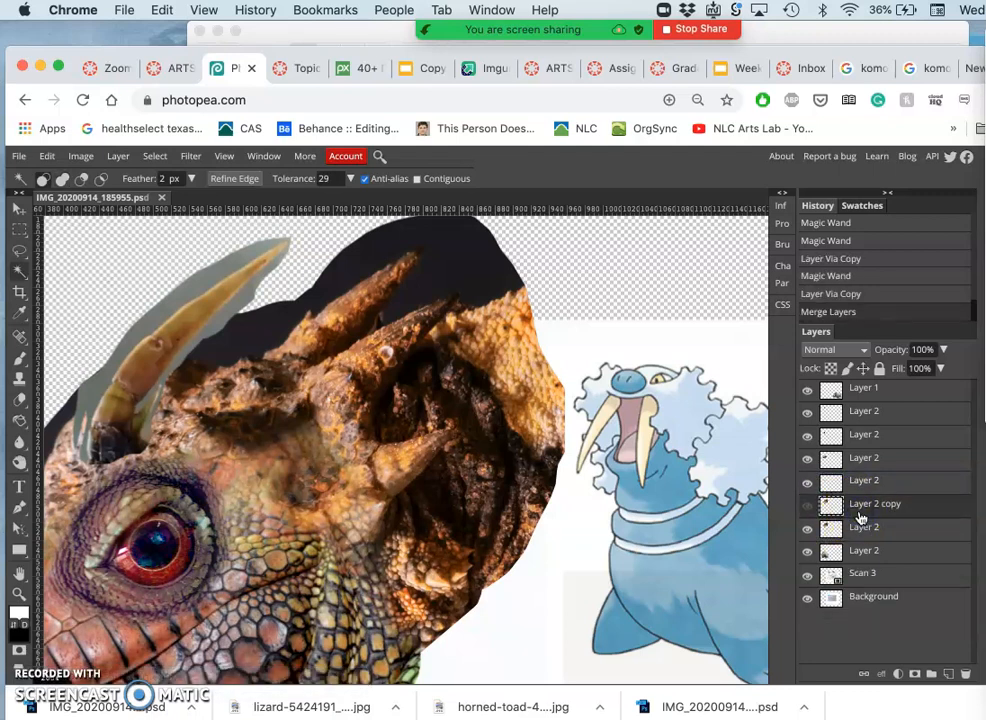
key("Delete")
Start a Hue/Saturation adjustment on the merged golden-tone layer with hue -16, saturation 30 and lightness -16.
left_click(843, 478)
left_click(604, 378)
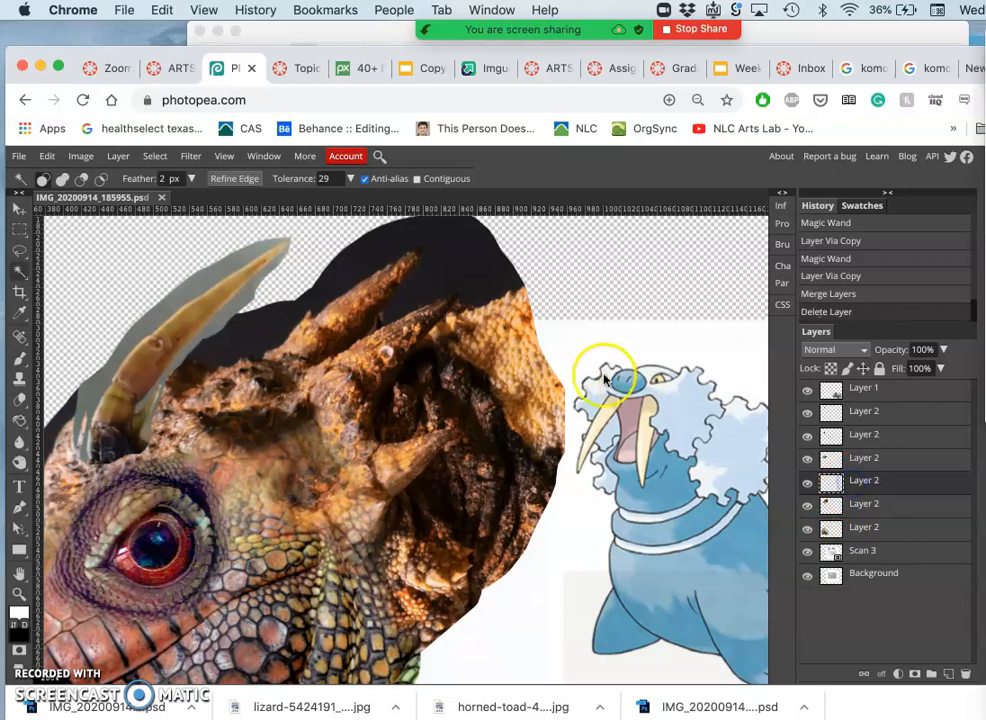
left_click(88, 157)
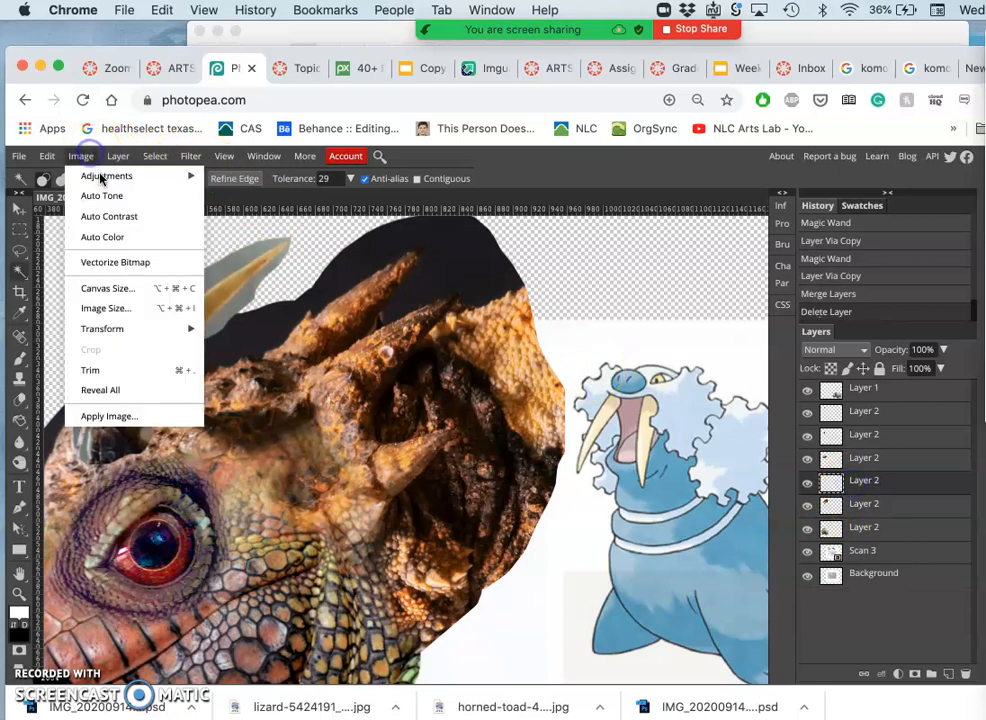
mouse_move(158, 177)
left_click(248, 282)
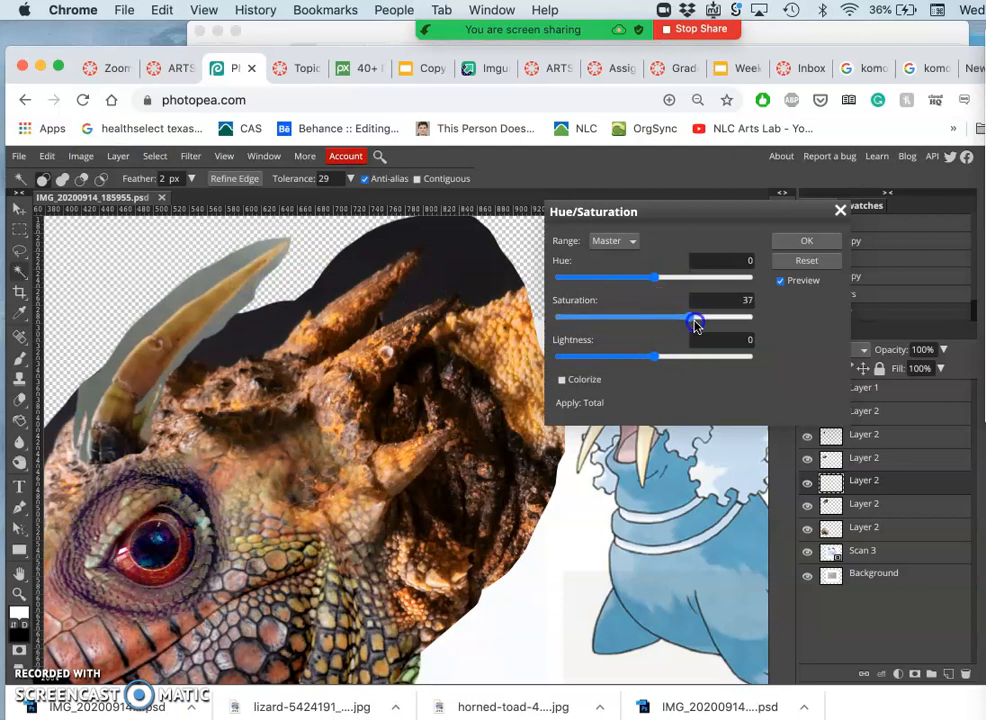
left_click_drag(682, 330, 674, 330)
left_click_drag(658, 281, 646, 285)
mouse_move(654, 356)
left_mouse_down()
mouse_move(675, 362)
mouse_move(637, 366)
left_mouse_up()
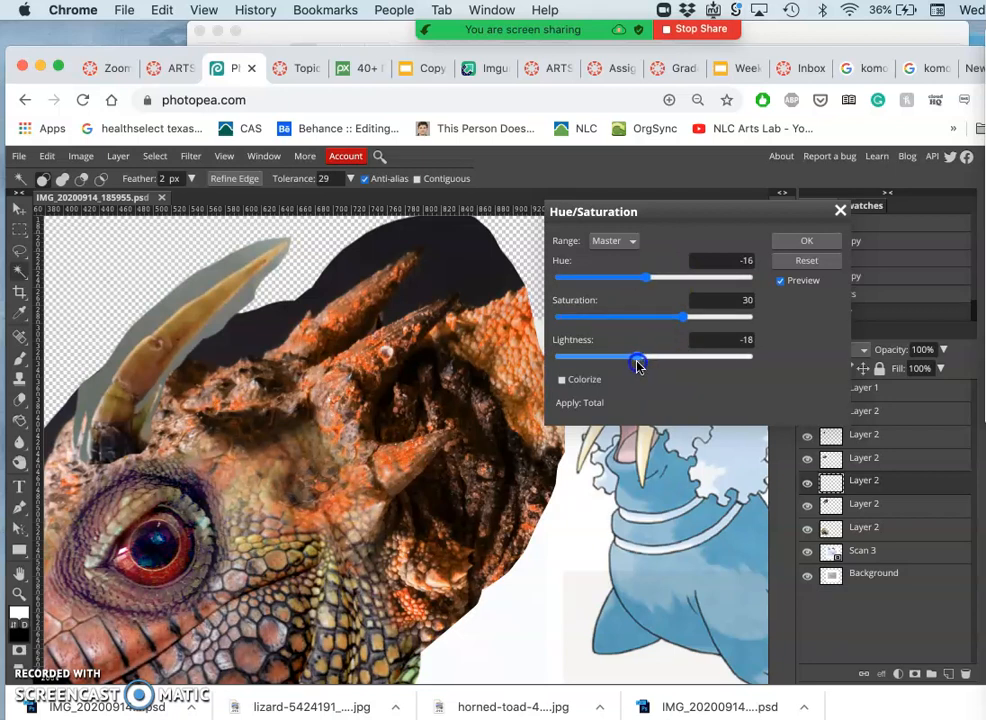
key("super+minus")
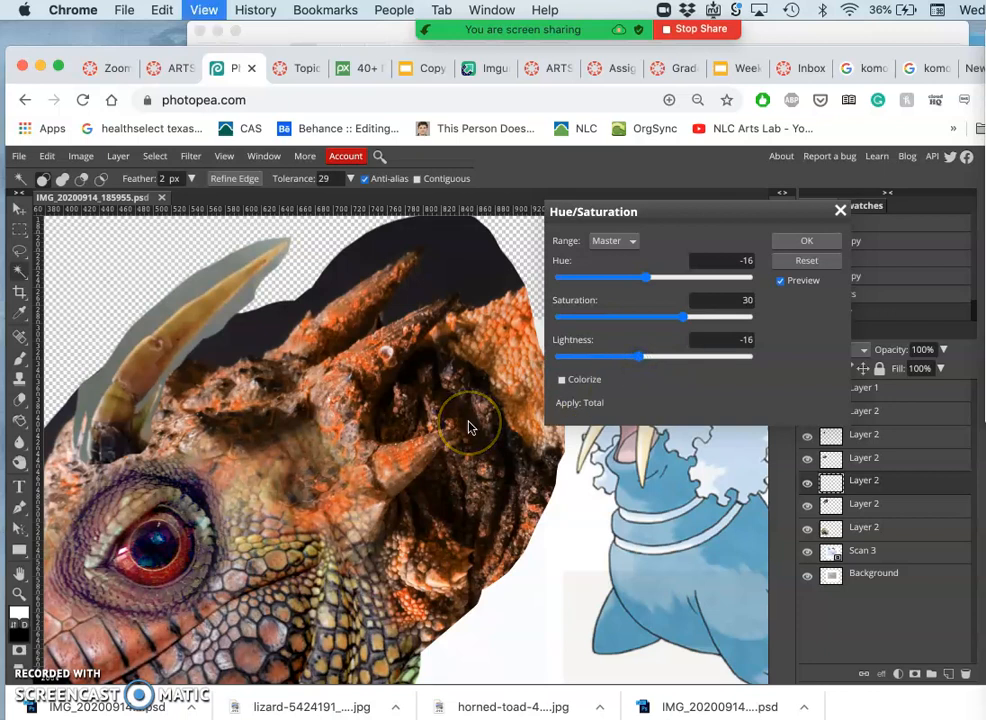
Shift the adjustment further to hue -34 and lightness -25, and apply it to the golden-tone layer.
left_click_drag(618, 210, 664, 341)
left_click(634, 407)
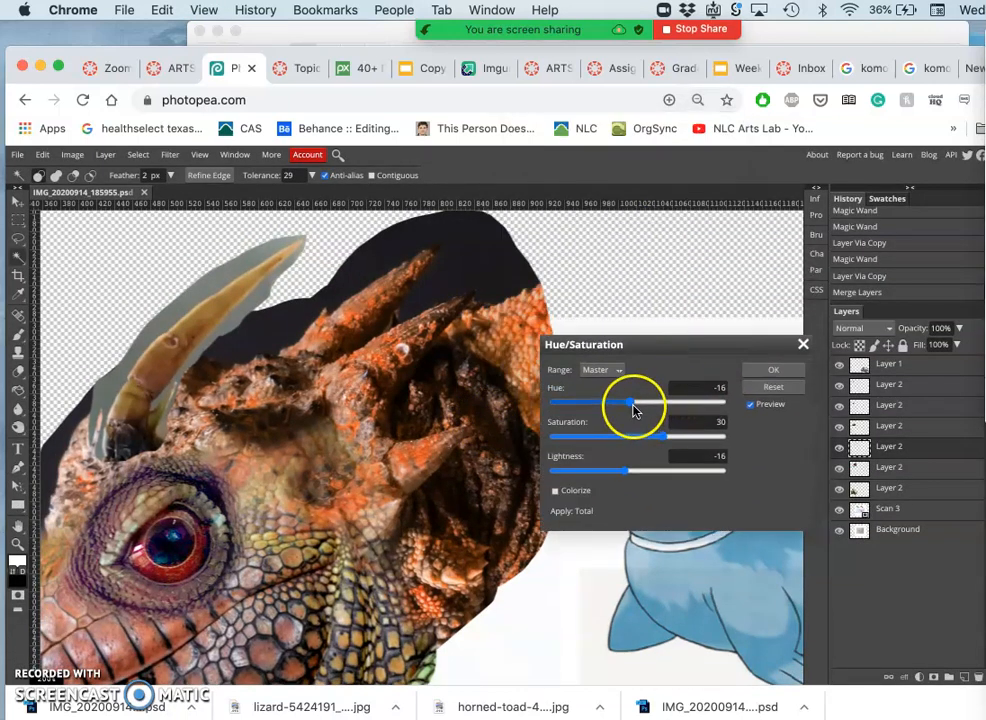
mouse_move(631, 407)
left_mouse_down()
mouse_move(617, 406)
mouse_move(638, 404)
mouse_move(627, 407)
left_mouse_up()
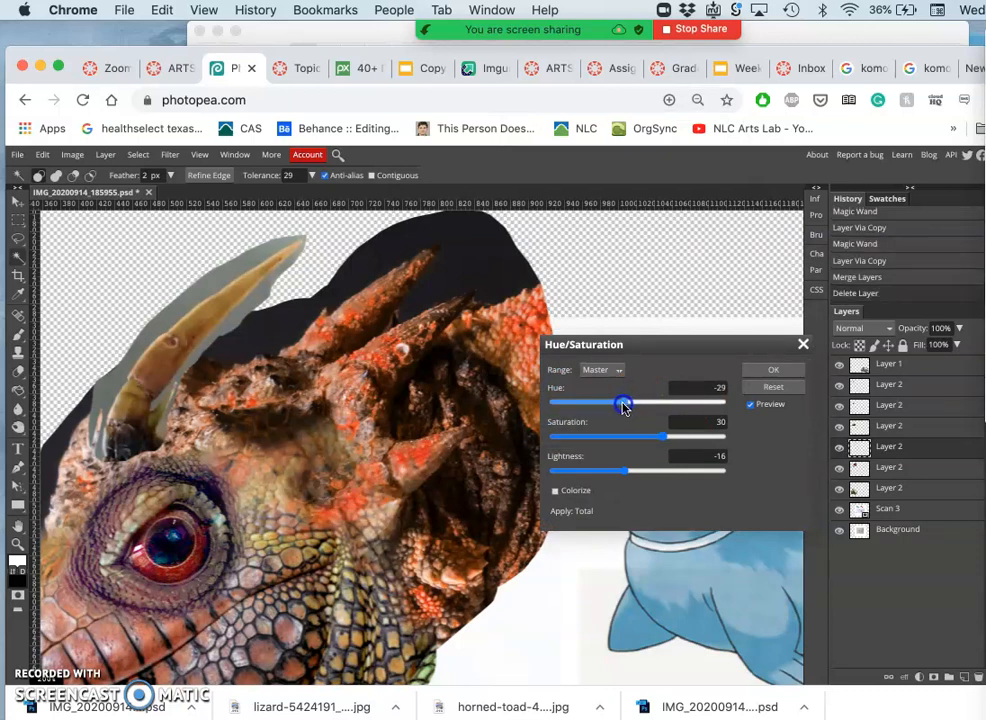
left_click_drag(622, 405, 617, 406)
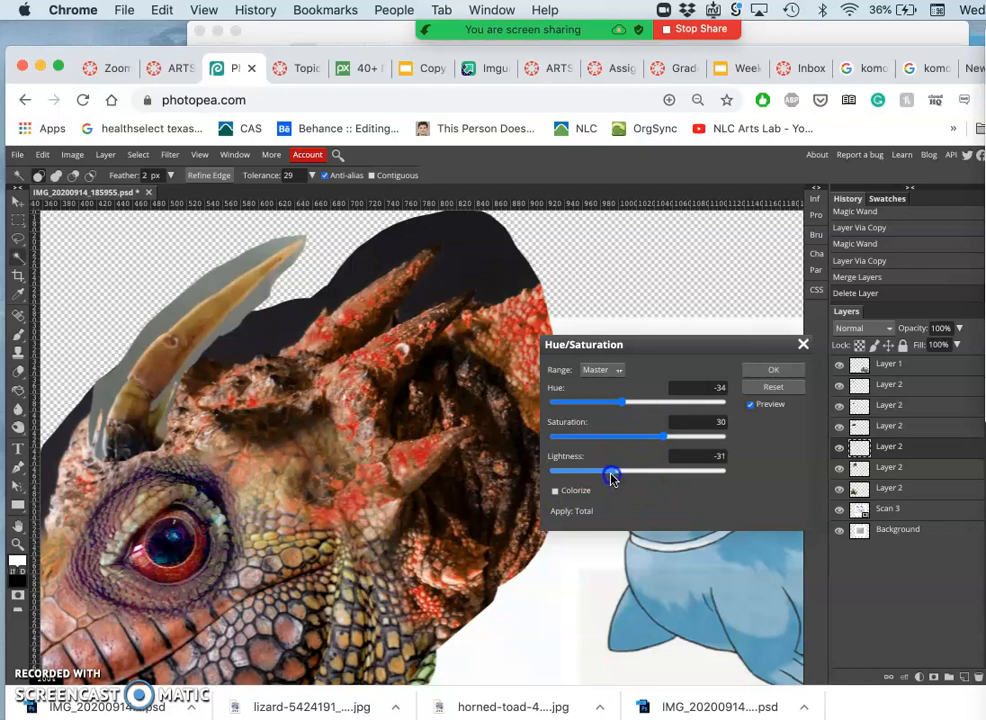
left_click_drag(613, 479, 618, 473)
left_click(774, 372)
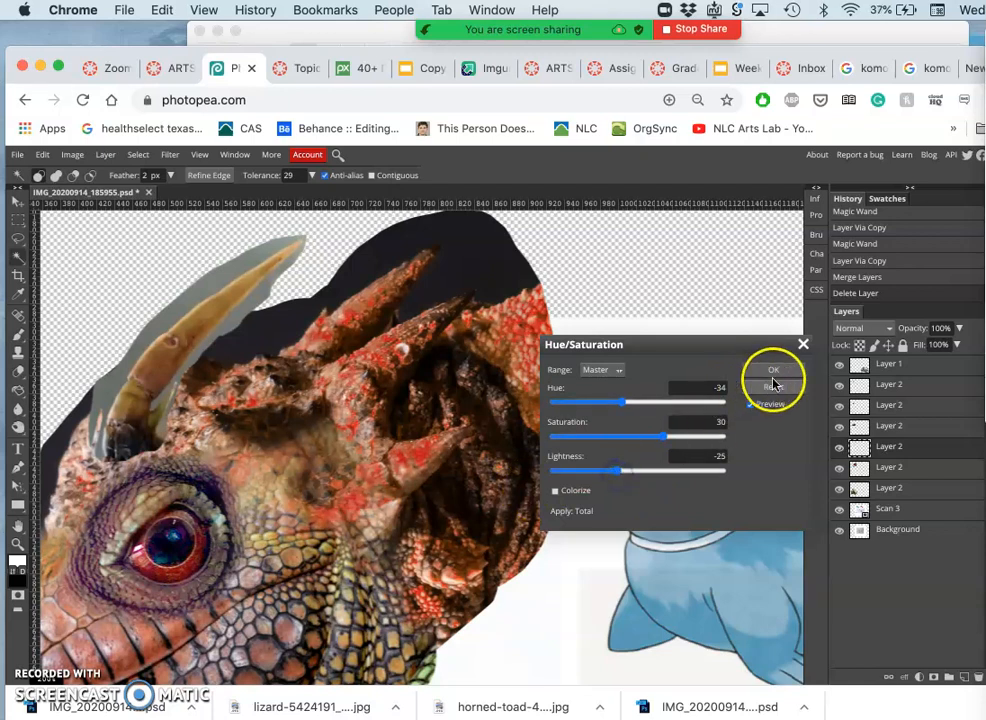
Lower the opacity of the reddened speckle layer to 67%.
key("ctrl+minus")
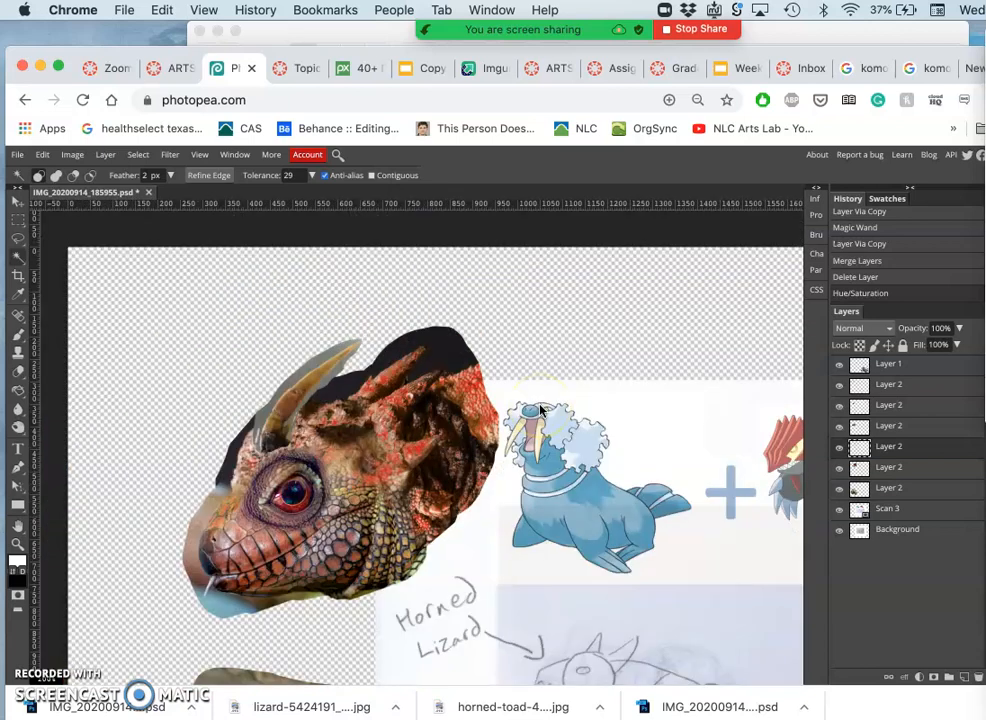
left_click(958, 329)
left_click_drag(957, 347, 929, 348)
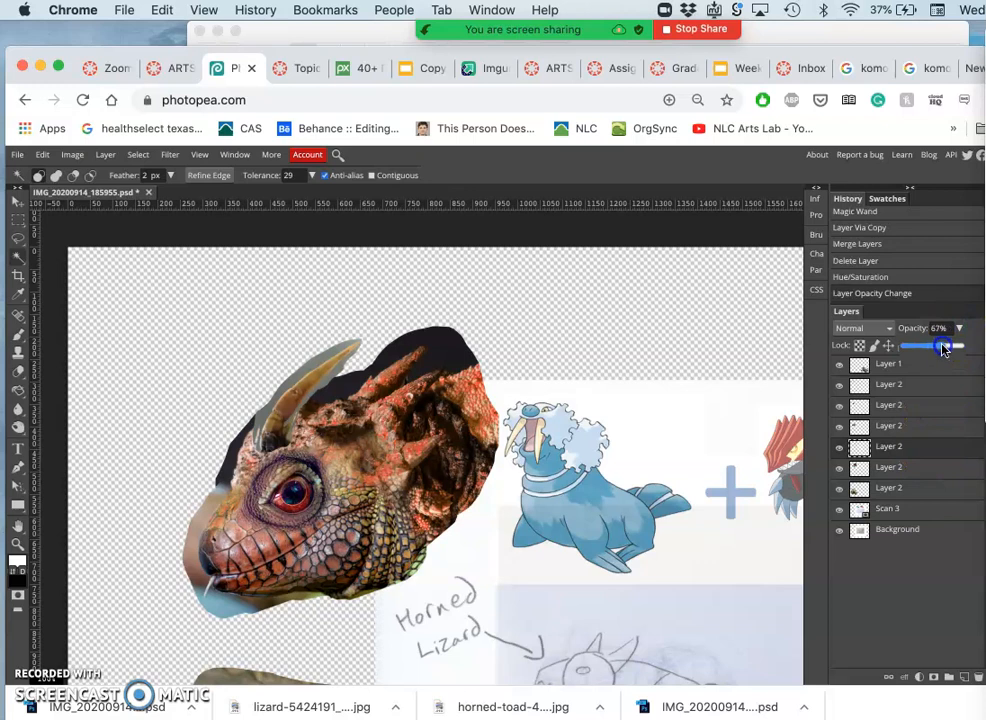
Duplicate the reddened speckle layer and apply Hue/Saturation to the copy with hue 67, saturation 24 and lightness 22.
left_click(906, 463)
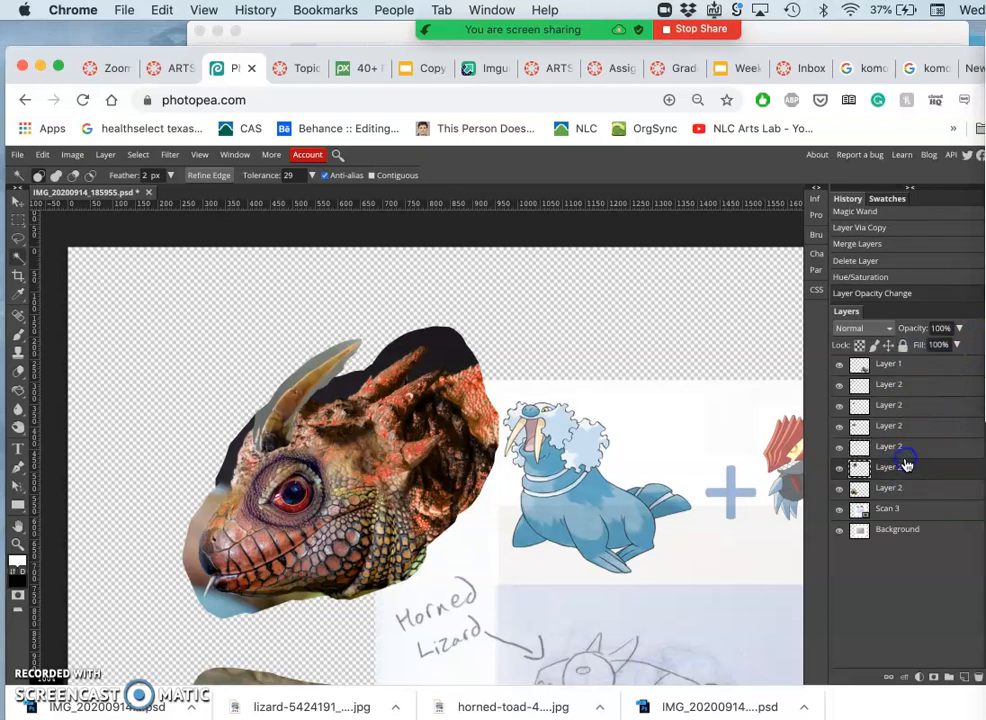
left_click(907, 453)
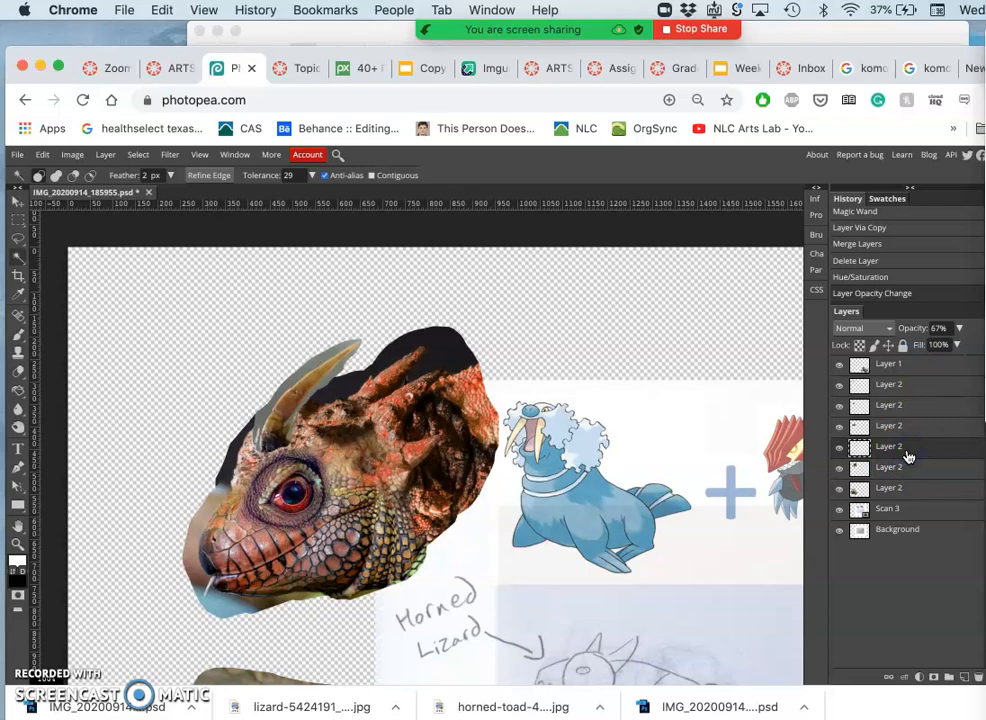
key("super+j")
left_click(75, 155)
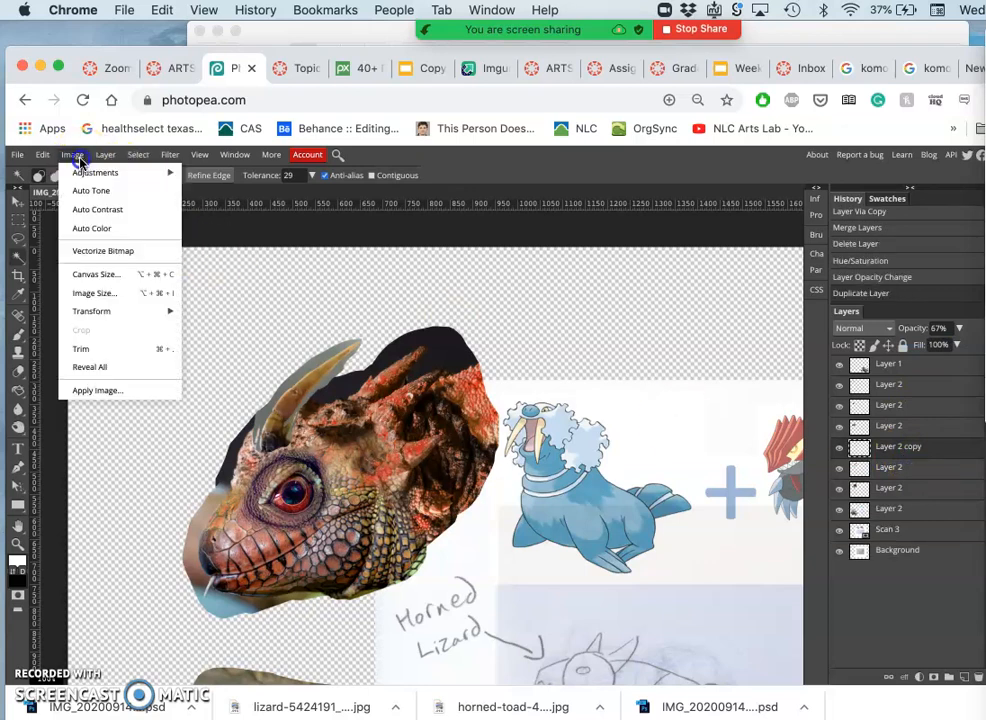
mouse_move(95, 172)
left_click(281, 268)
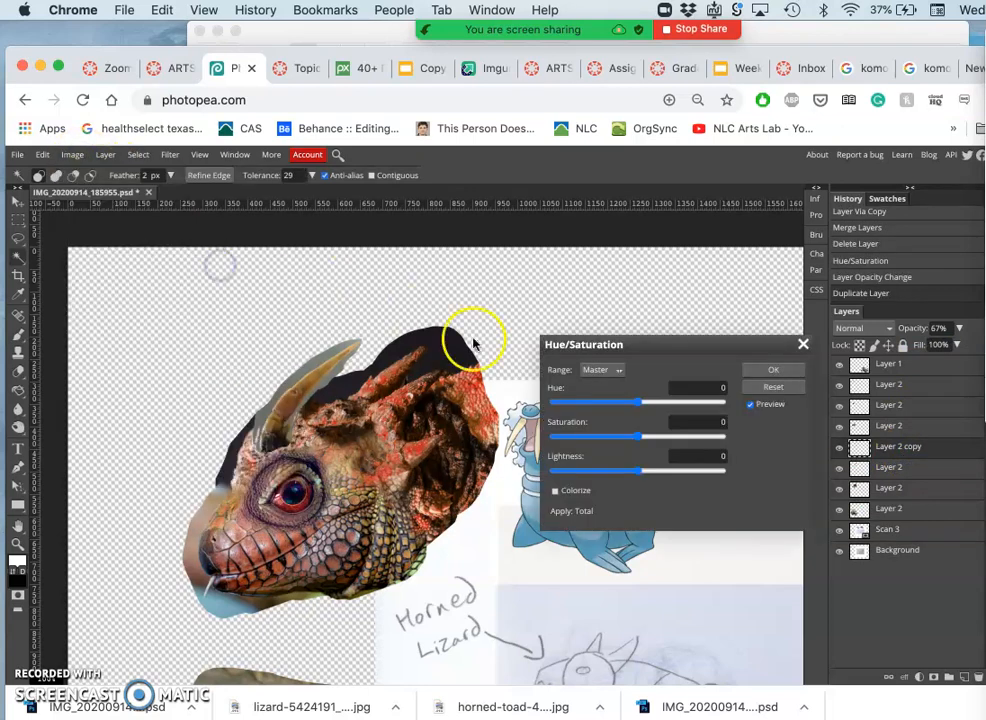
left_click_drag(635, 409, 661, 410)
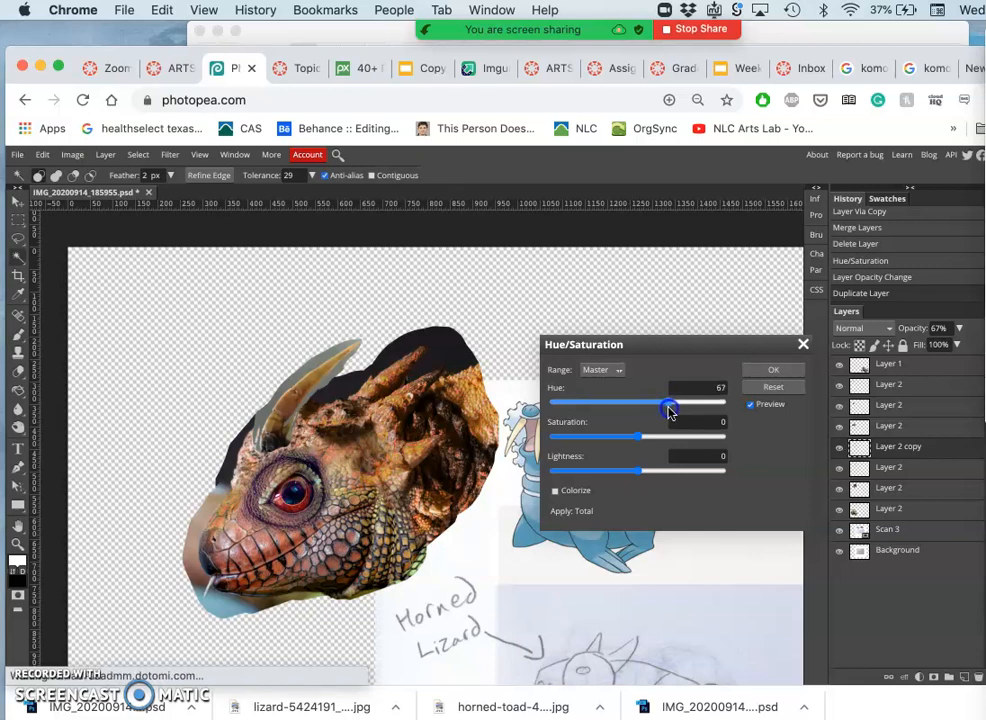
left_click(640, 439)
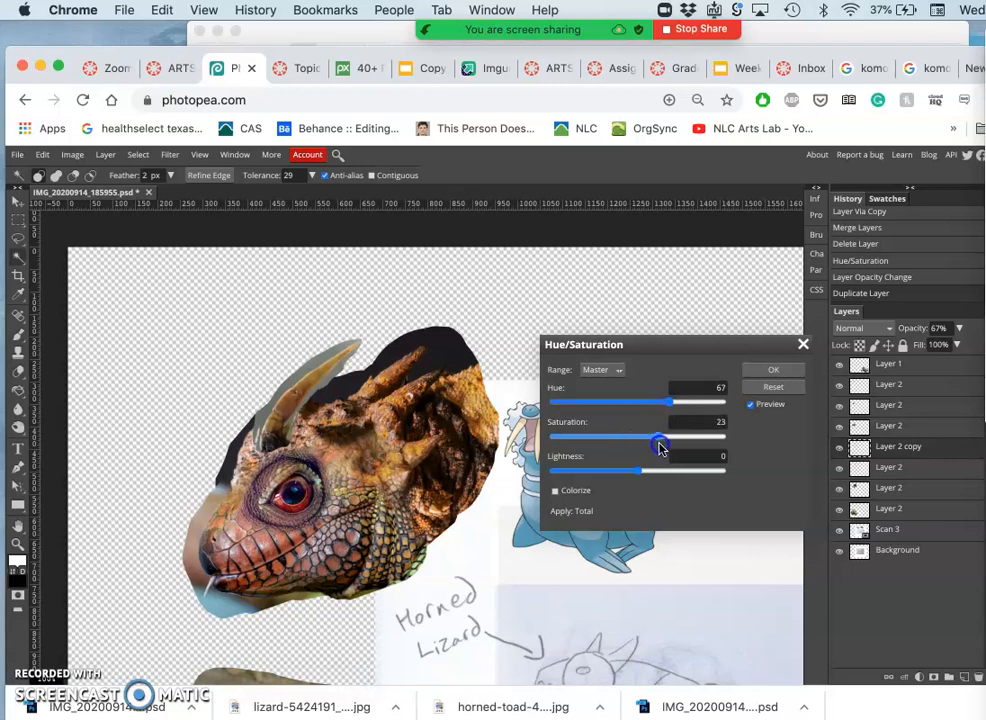
mouse_move(640, 472)
left_mouse_down()
mouse_move(662, 477)
mouse_move(600, 481)
mouse_move(644, 479)
left_mouse_up()
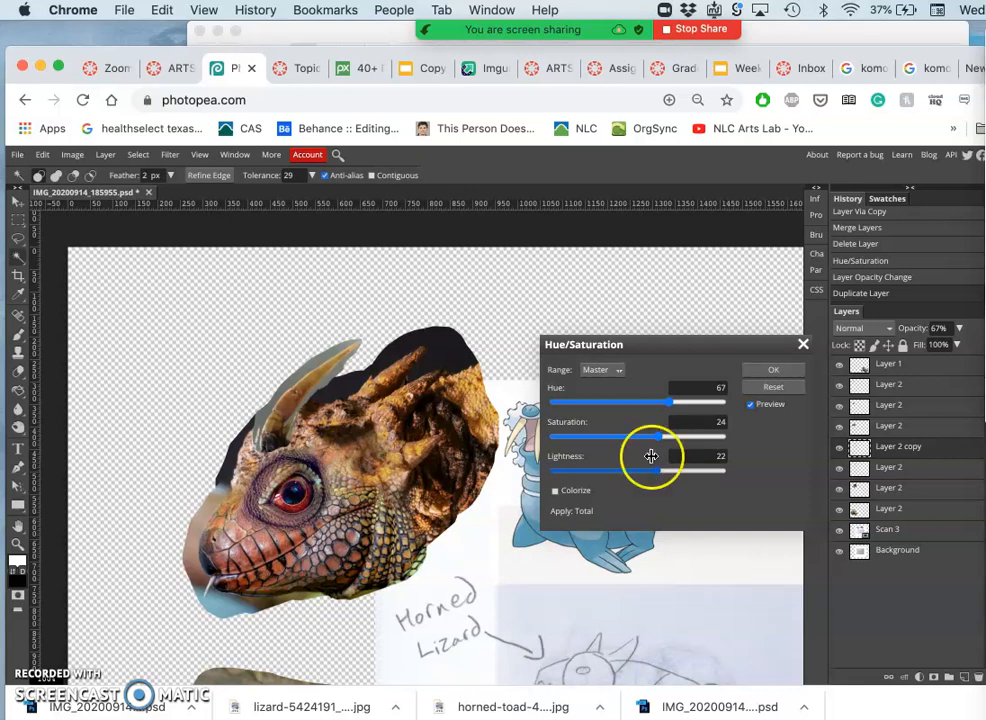
left_click(769, 372)
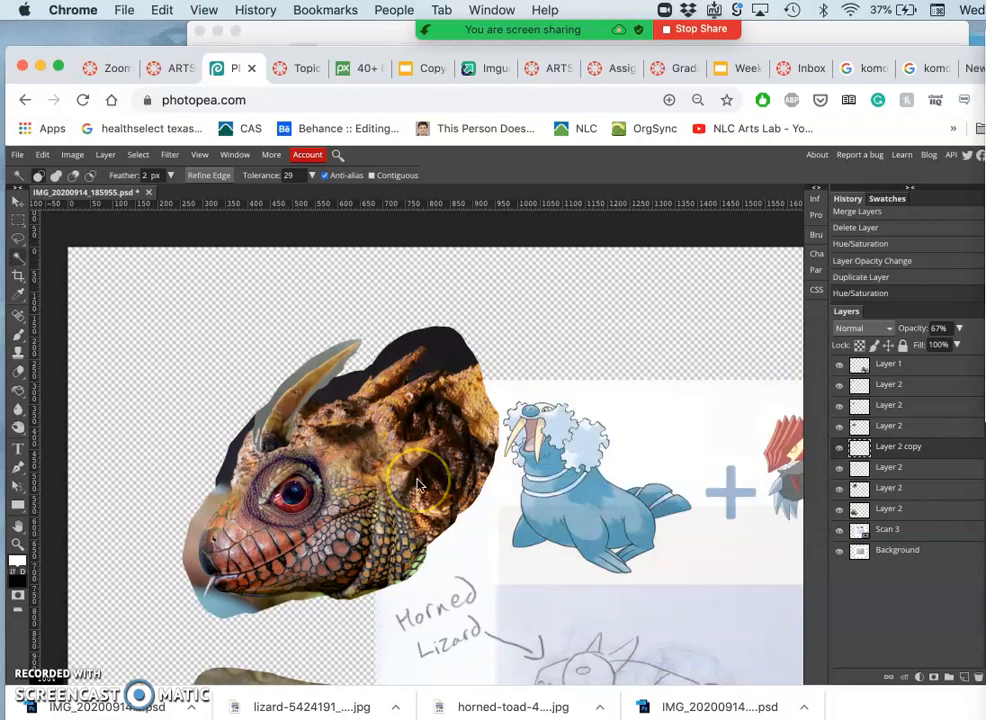
scroll(418, 485, "up", 5)
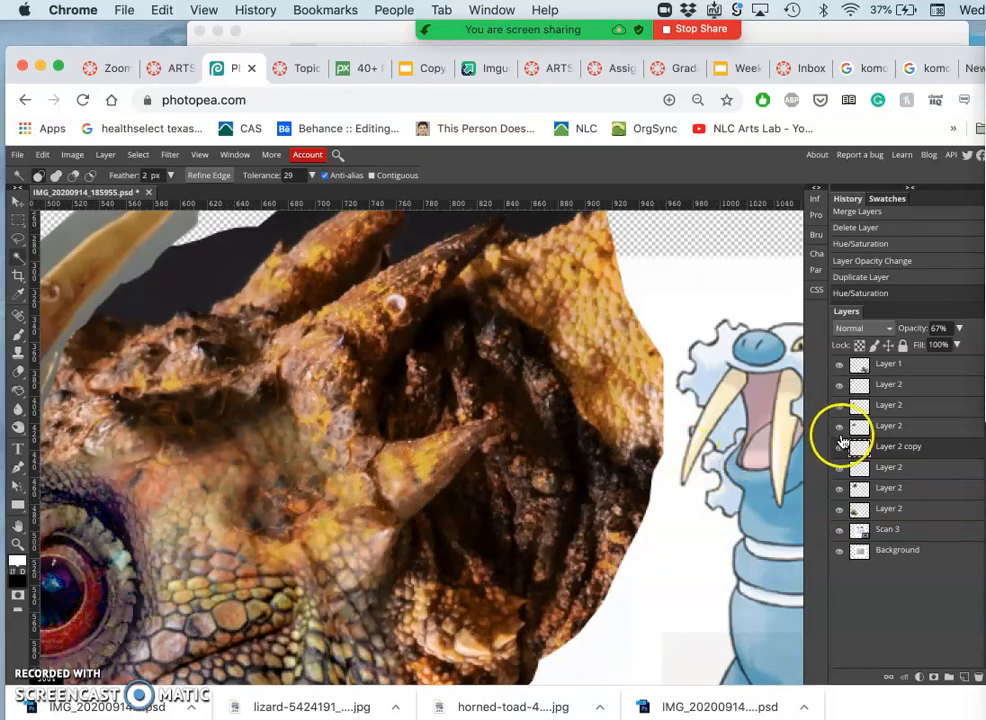
Compare the crest with and without the two recoloured speckle layers by toggling their visibility, leaving both shown.
left_click(838, 452)
left_click(838, 452)
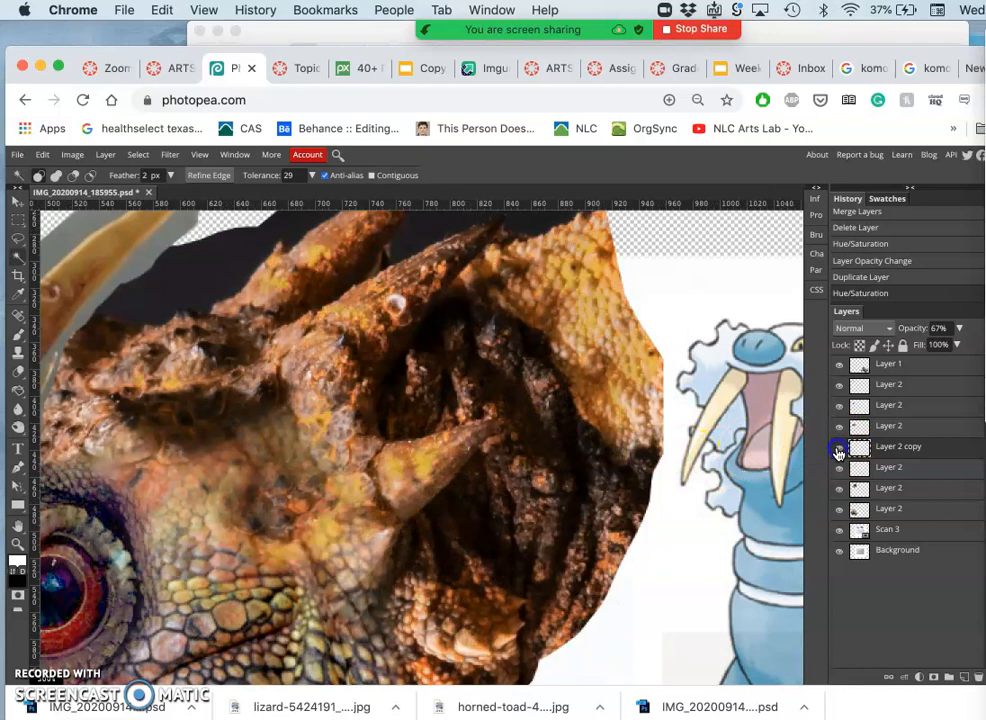
left_click(838, 452)
left_click(838, 465)
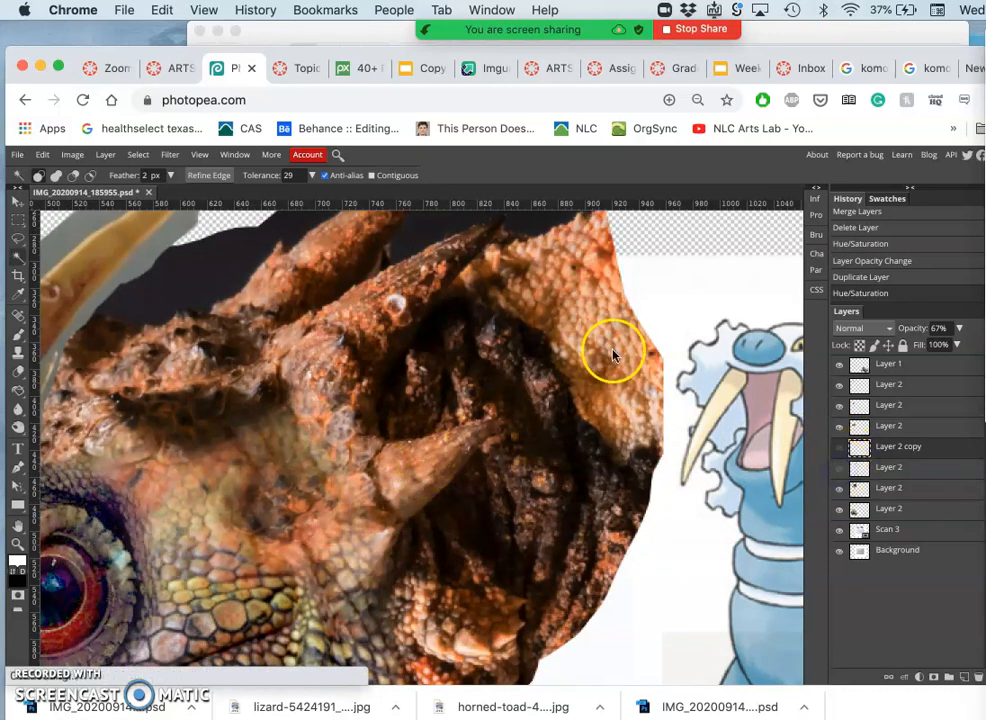
left_click(838, 469)
left_click(840, 449)
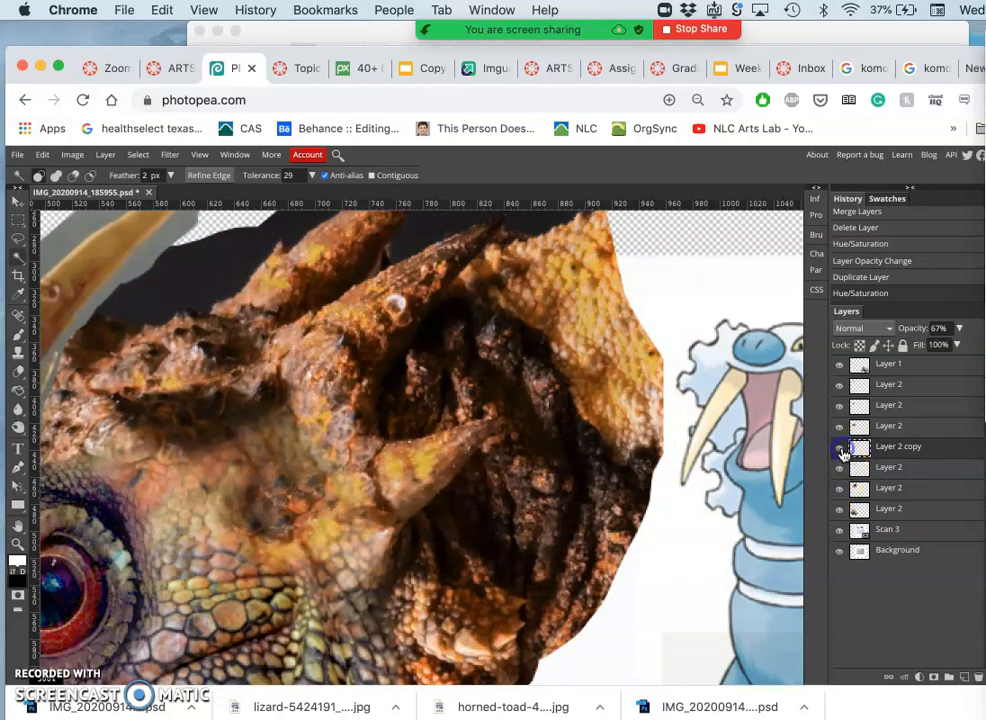
scroll(670, 450, "down", 3)
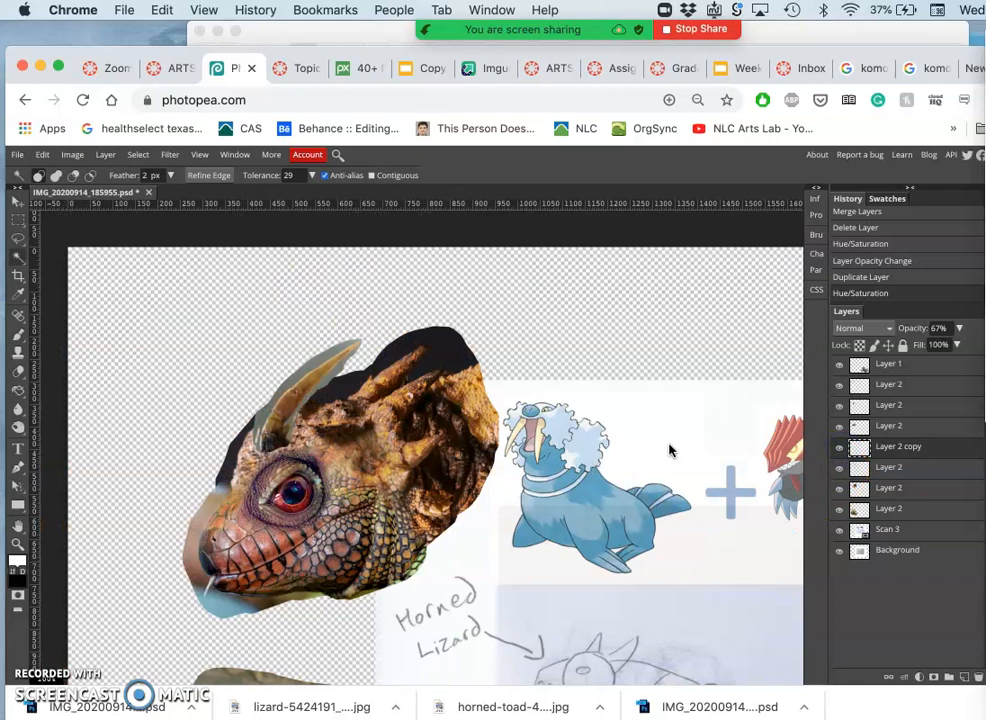
Erase parts of the yellow speckle copy over the crest spikes, outer frill and brow with the Eraser so the reddish speckles show through.
left_click(18, 370)
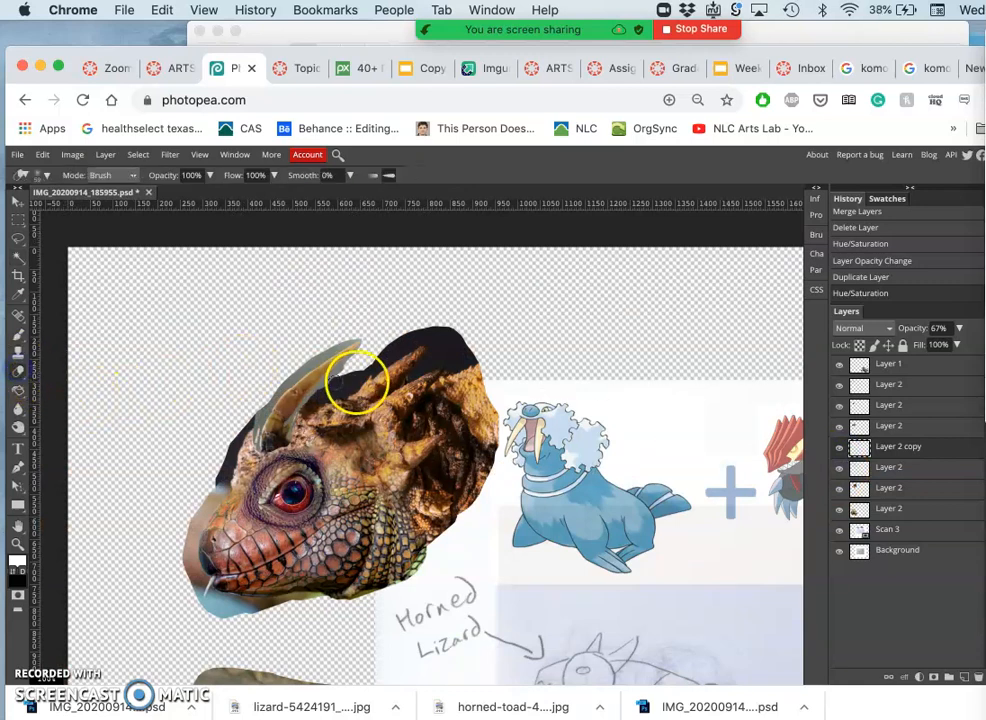
left_click(398, 433)
left_click(406, 438)
left_click(416, 445)
left_click(426, 452)
left_click(471, 412)
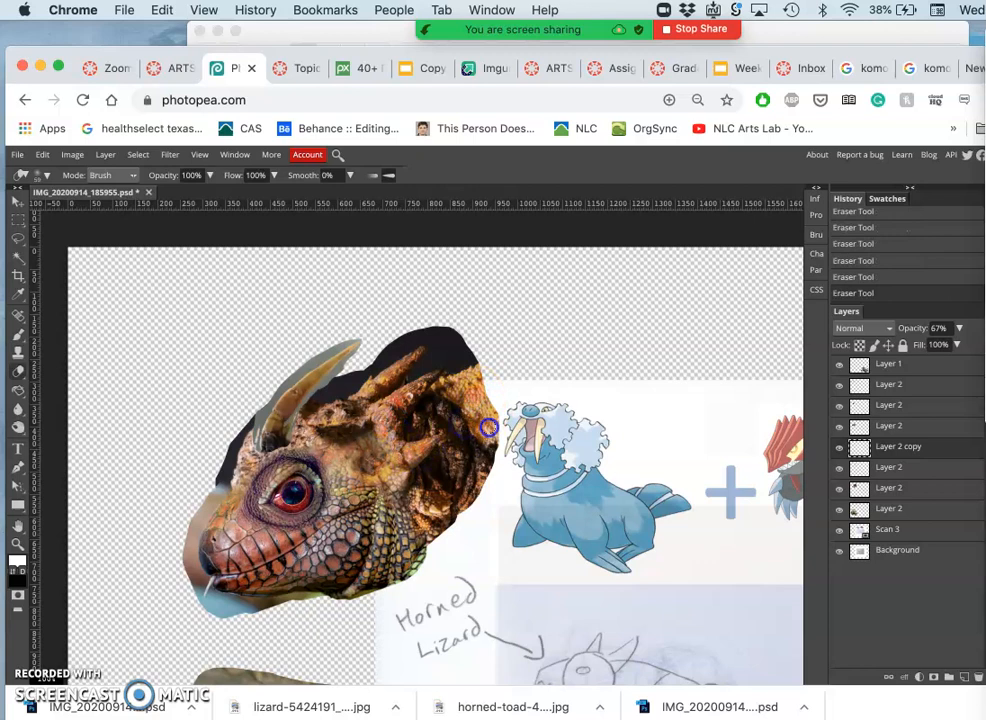
left_click(457, 383)
left_click(466, 449)
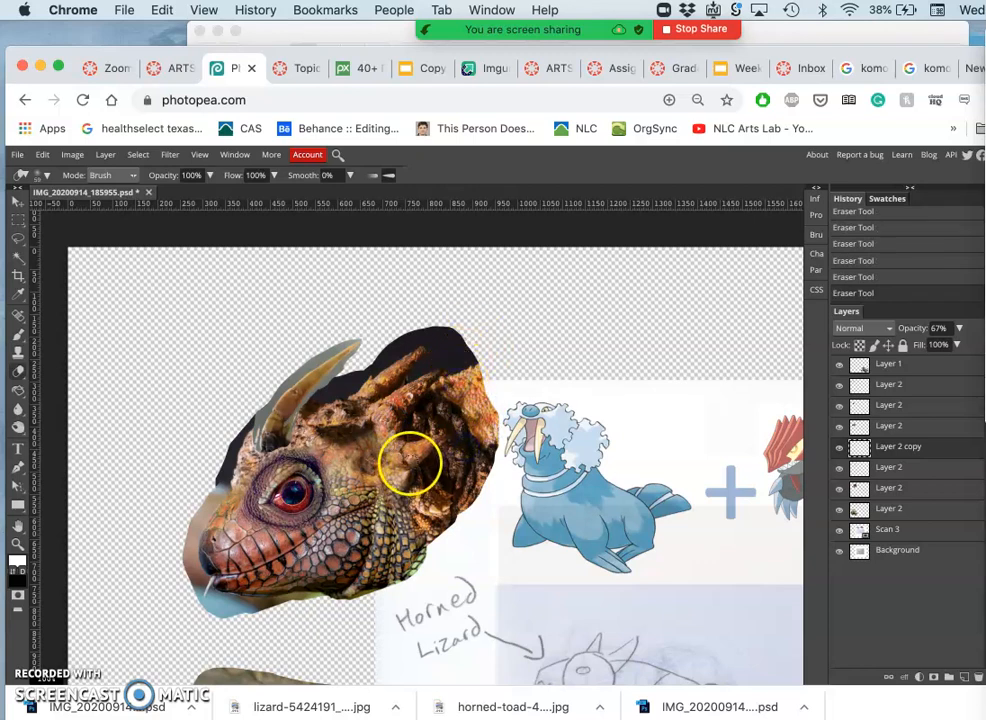
left_click(384, 383)
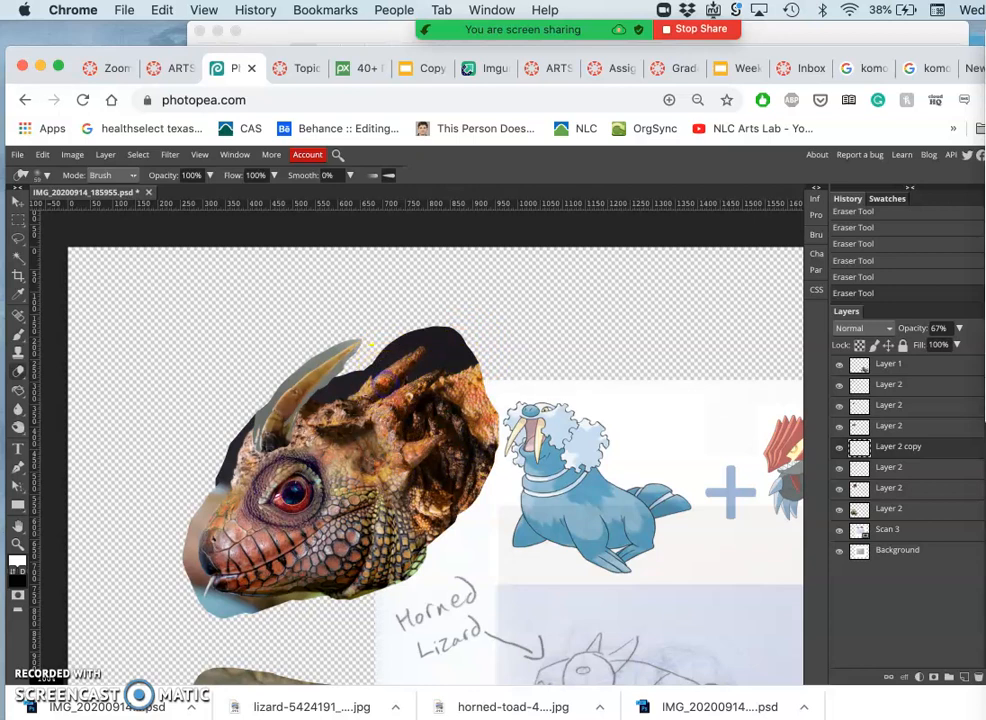
left_click(376, 458)
left_click(425, 523)
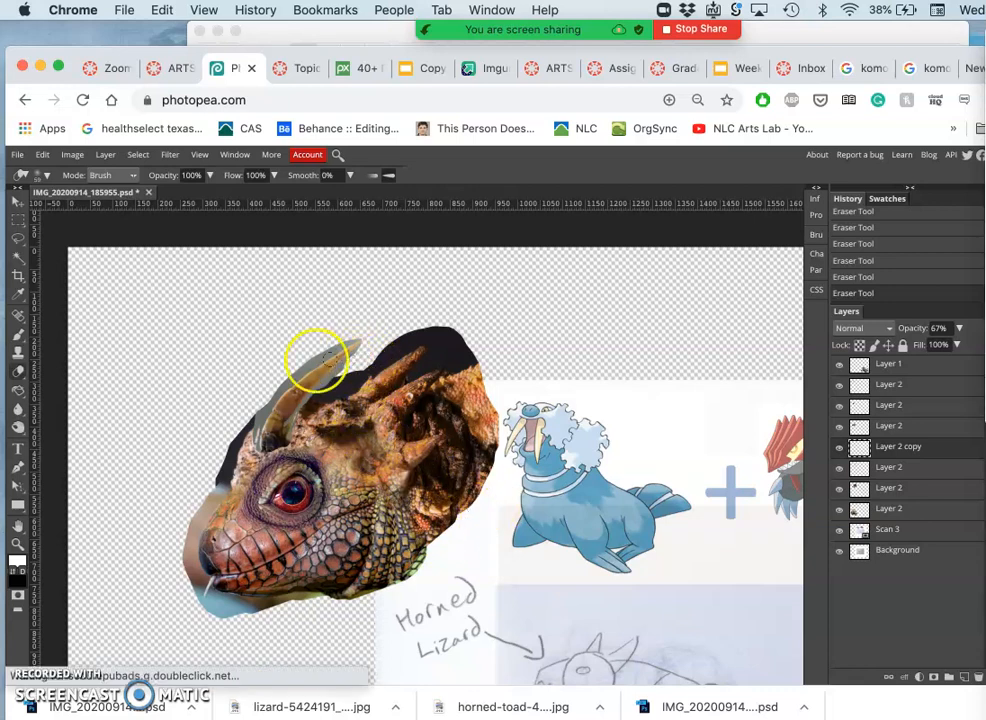
left_click(336, 427)
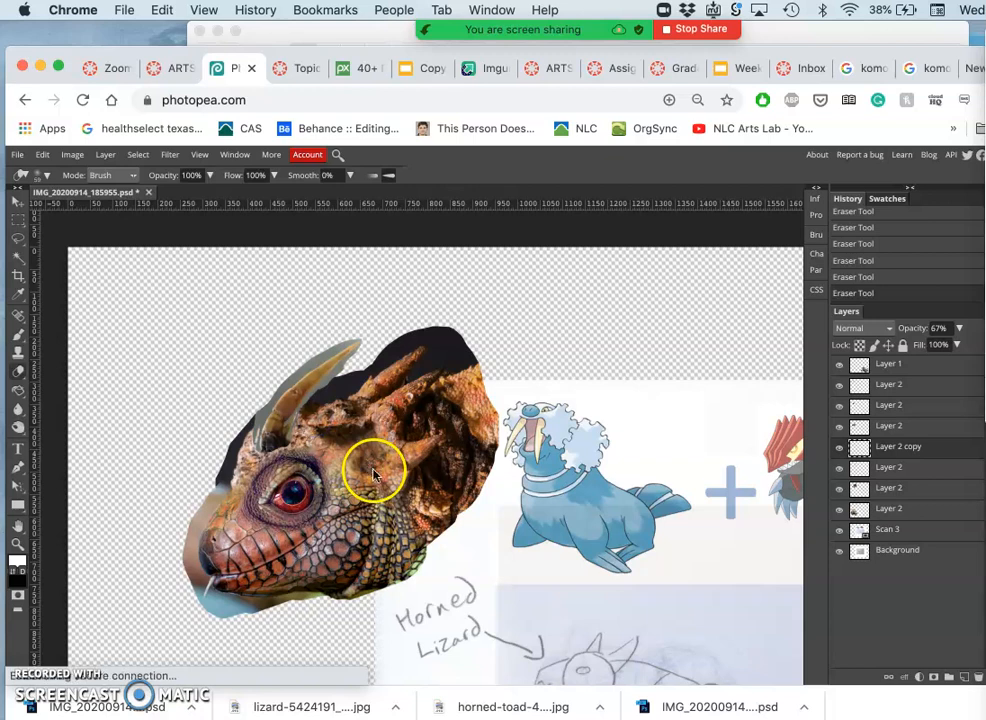
scroll(375, 472, "up", 5)
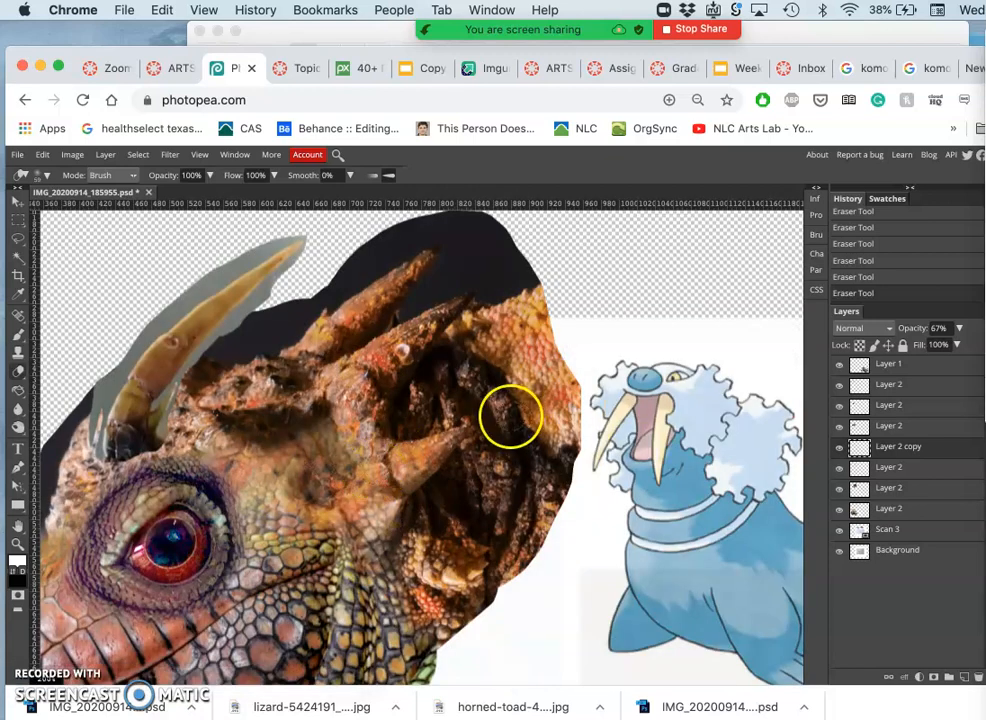
scroll(510, 417, "down", 5)
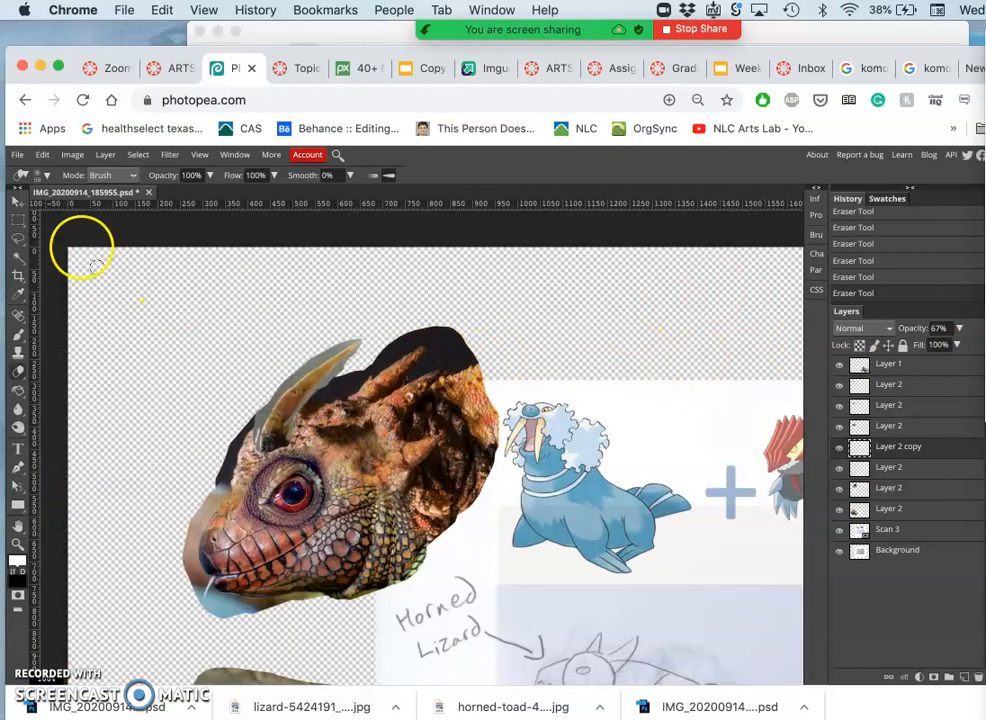
left_click(17, 201)
left_click(334, 371)
left_click_drag(334, 371, 305, 397)
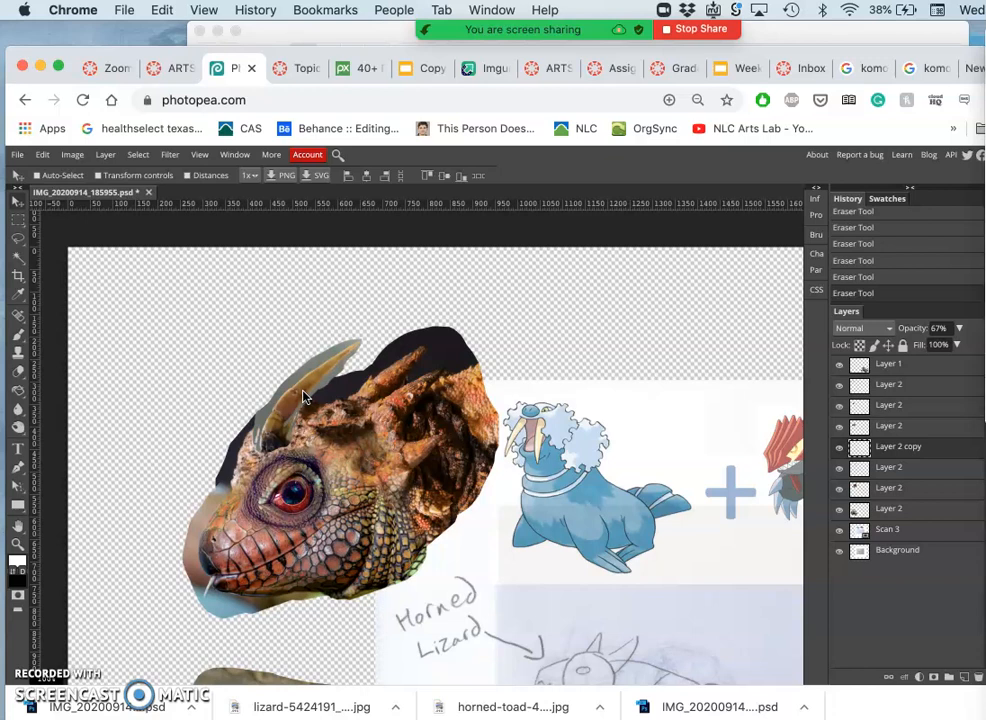
key("alt+super+t")
left_click(322, 402)
key("Return")
Identify the horn's layer by toggling the visibility of the upper layers, and select it.
left_click(840, 407)
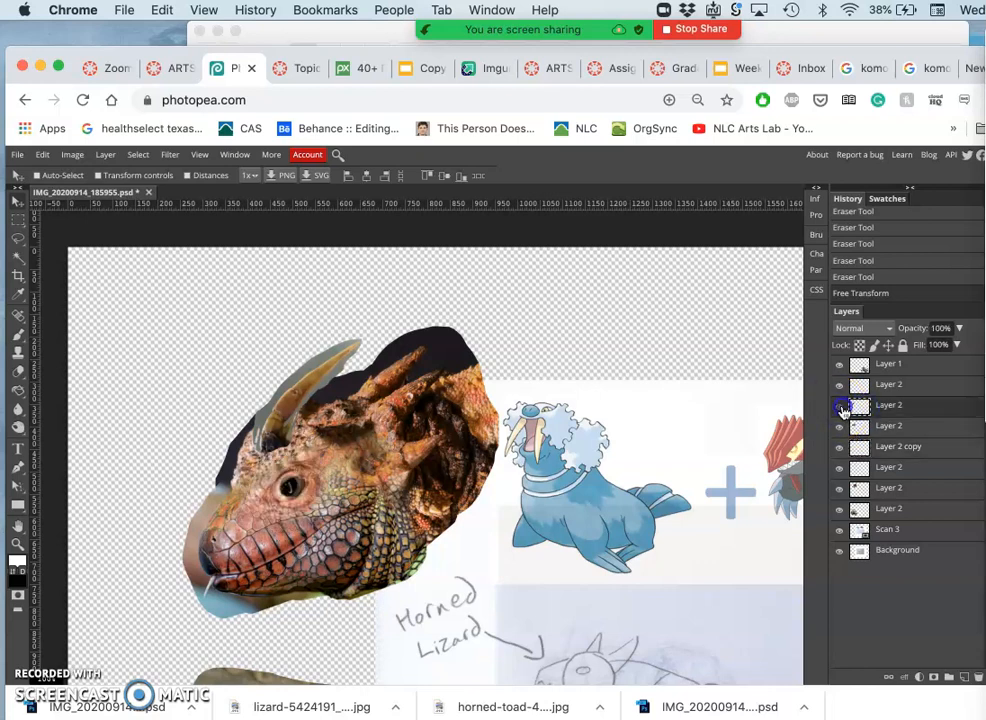
left_click(840, 407)
left_click(840, 386)
left_click(840, 386)
left_click(878, 385)
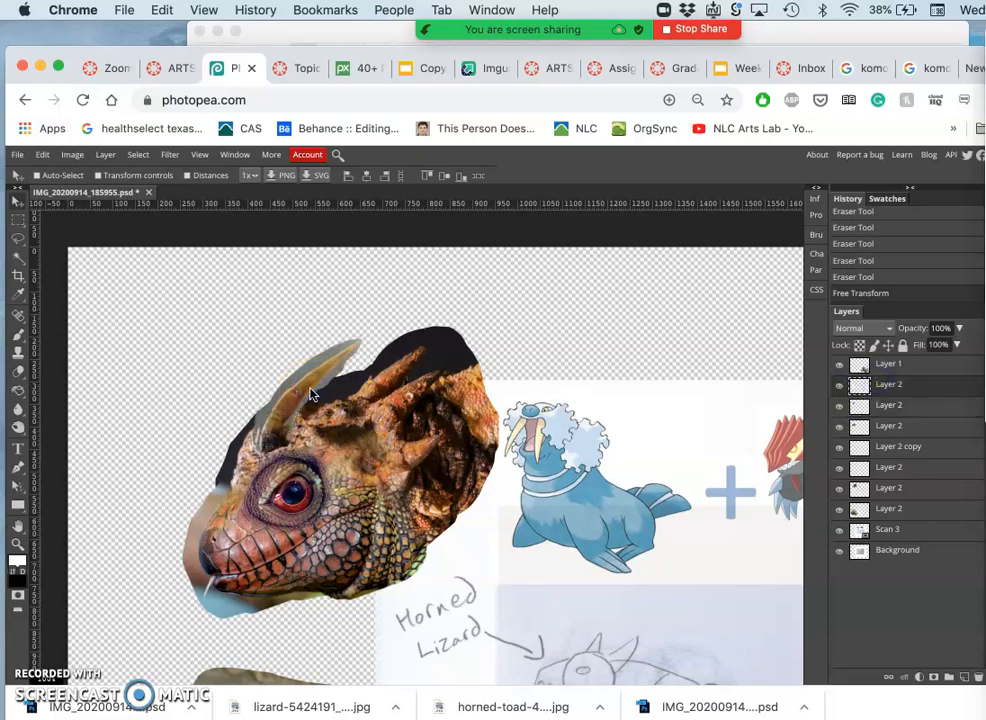
Warp the large horn so its base spreads wider toward the snout and its tip is slightly shorter, and apply the transform.
key("ctrl+t")
right_click(286, 408)
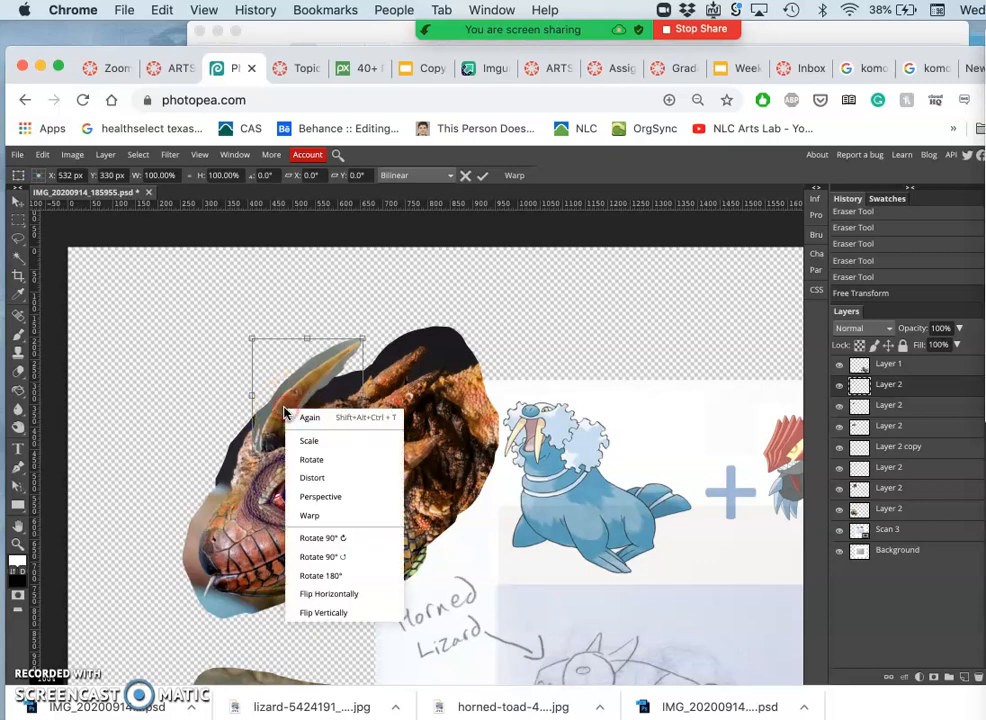
left_click(310, 515)
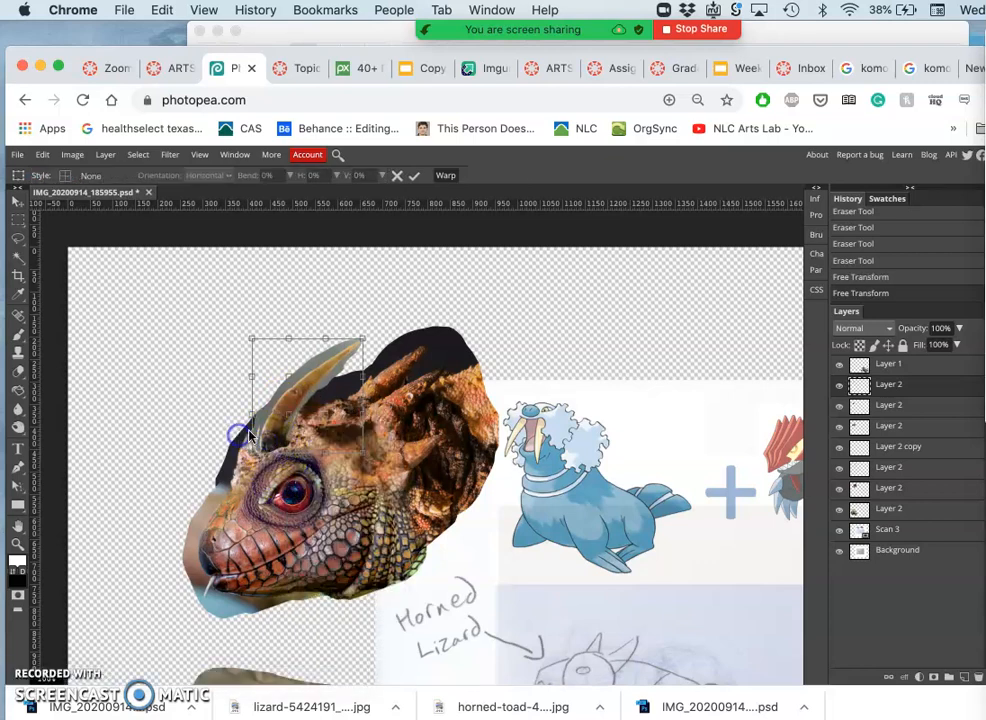
left_click_drag(244, 413, 219, 410)
left_click_drag(252, 455, 220, 461)
left_click_drag(363, 453, 384, 443)
left_click_drag(291, 415, 349, 395)
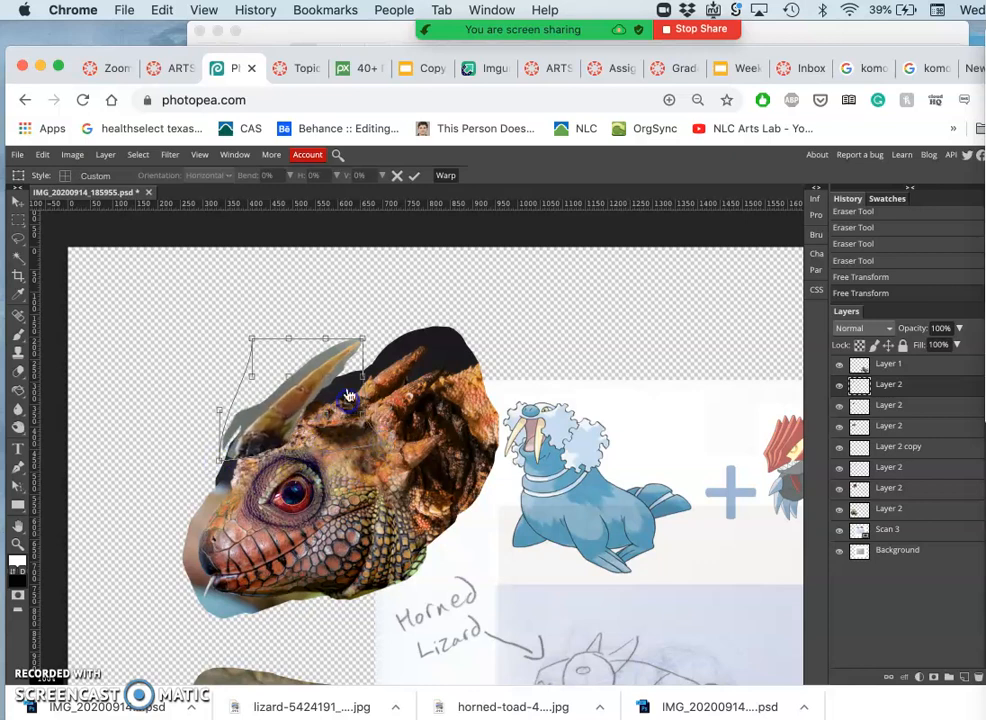
left_click_drag(366, 341, 262, 387)
mouse_move(284, 432)
left_mouse_down()
mouse_move(220, 409)
mouse_move(274, 433)
left_mouse_up()
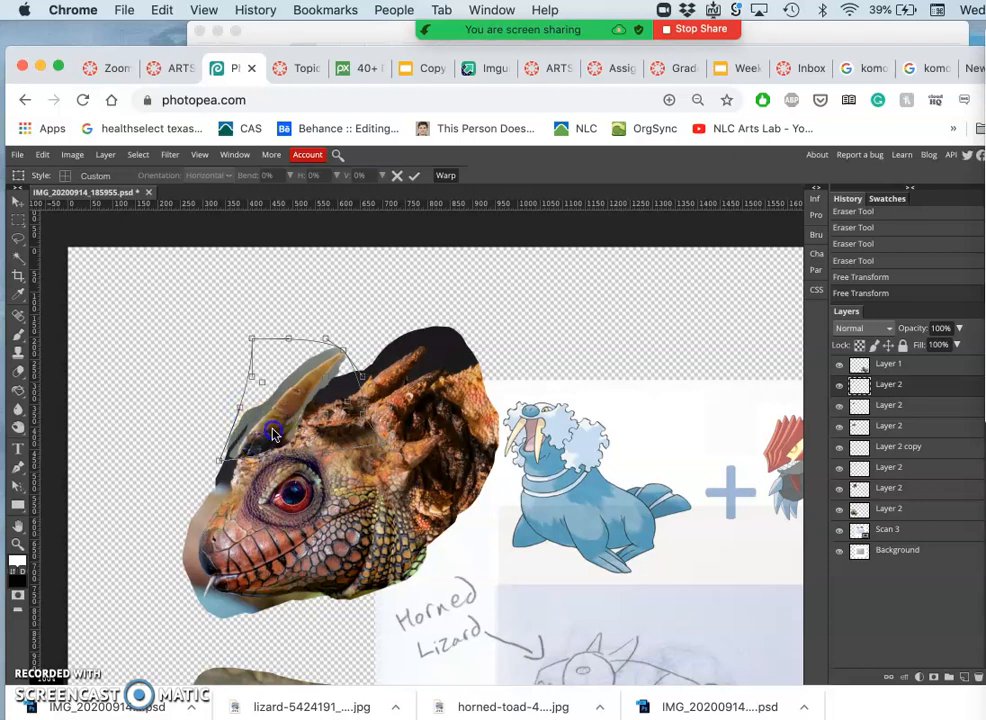
key("Return")
Nudge the warped horn slightly up and toward the crest so its base sits on the brow above the eye.
left_click(331, 490)
key("super+plus")
key("super+plus")
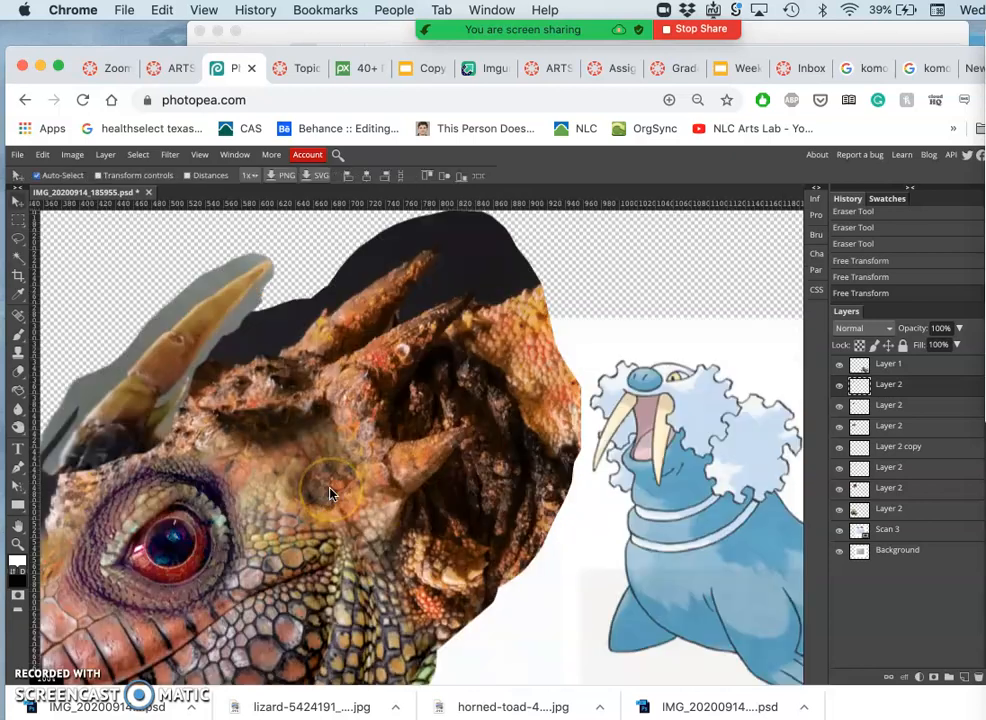
scroll(330, 494, "left", 5)
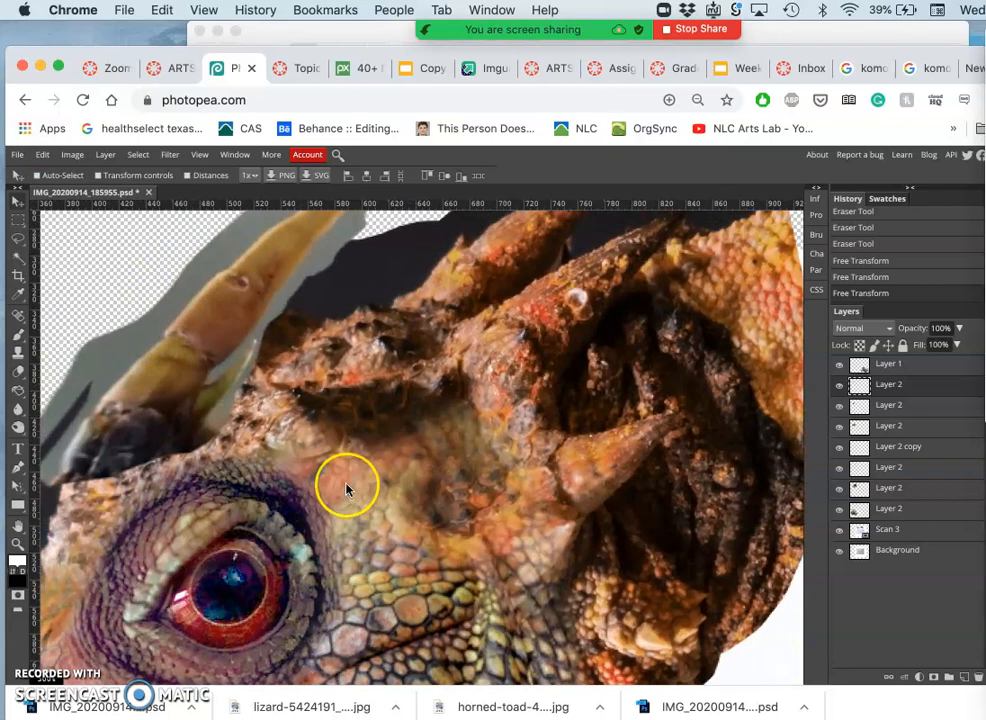
scroll(347, 488, "left", 1)
scroll(347, 488, "left", 2)
scroll(347, 488, "up", 1)
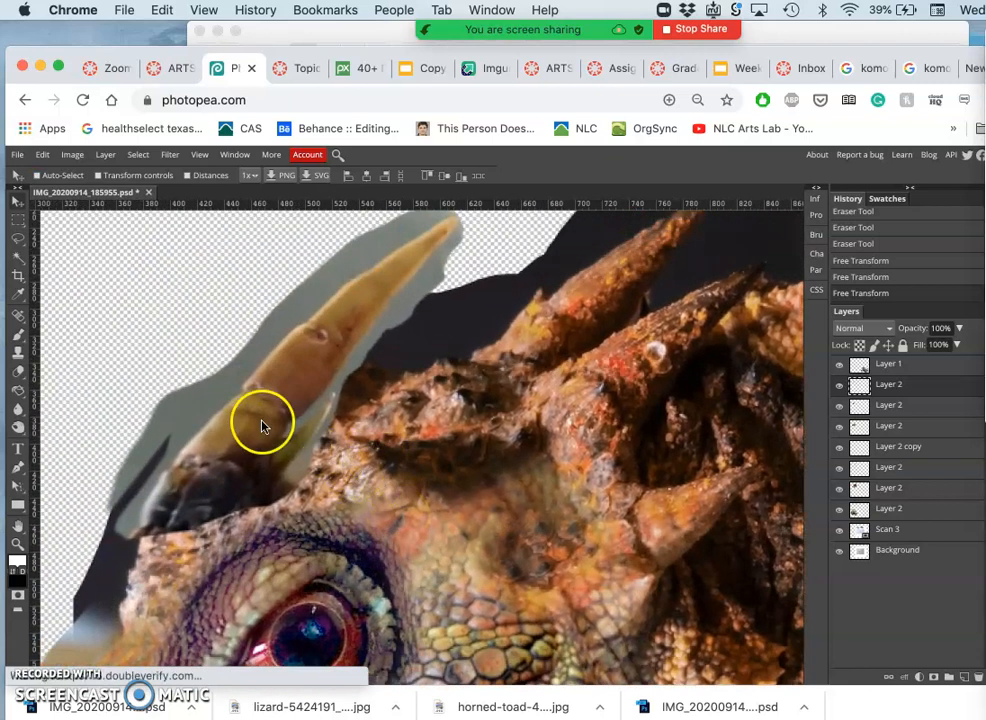
left_click(18, 202)
mouse_move(260, 464)
left_mouse_down()
mouse_move(278, 432)
mouse_move(275, 451)
left_mouse_up()
scroll(352, 416, "down", 2)
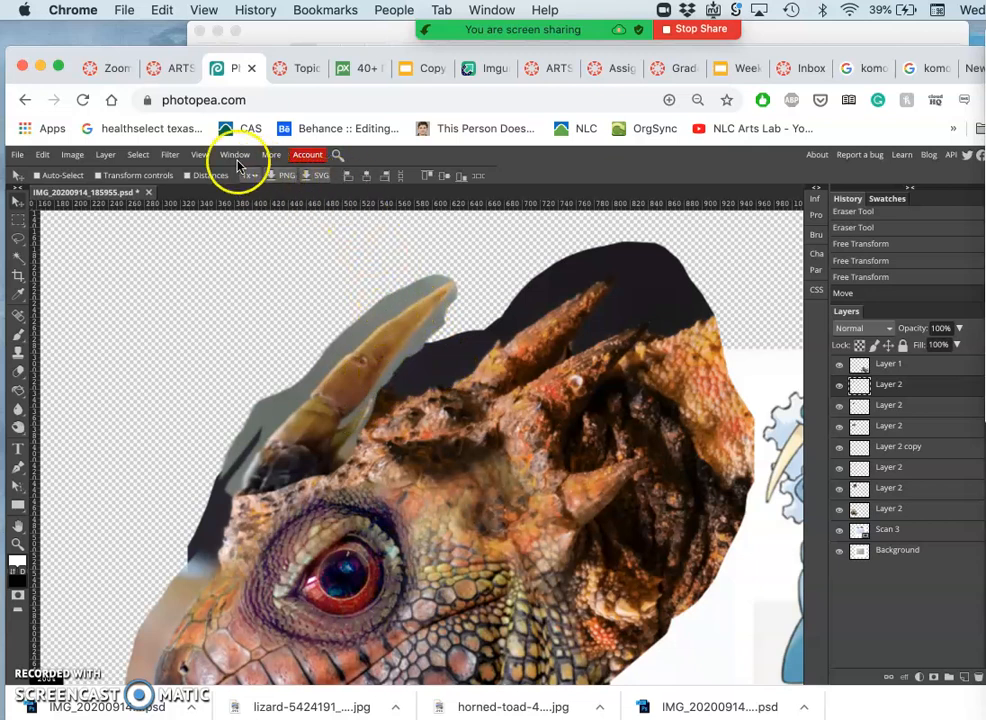
Start a Smart Sharpen on the horn layer with an amount of 155% and a radius of 1.1 px.
left_click(173, 155)
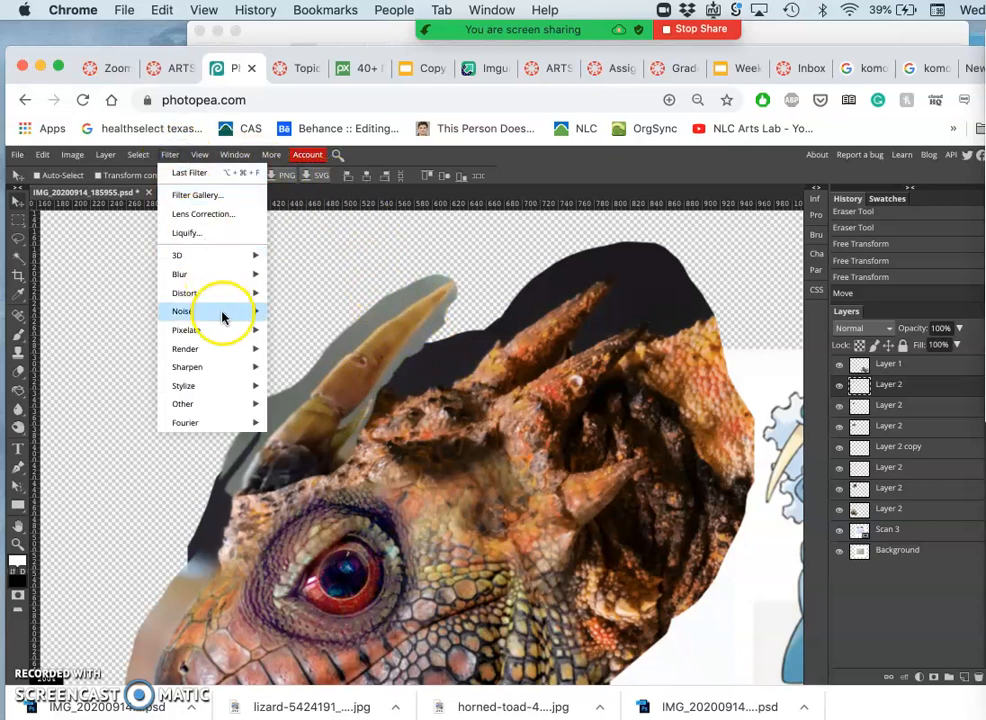
mouse_move(220, 367)
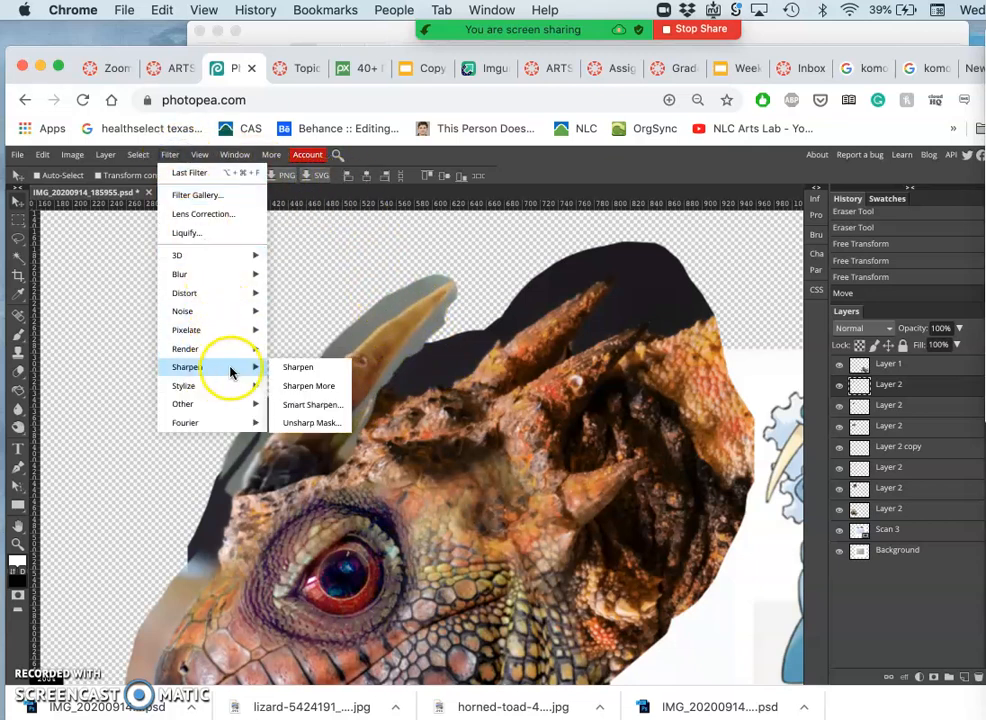
left_click(299, 408)
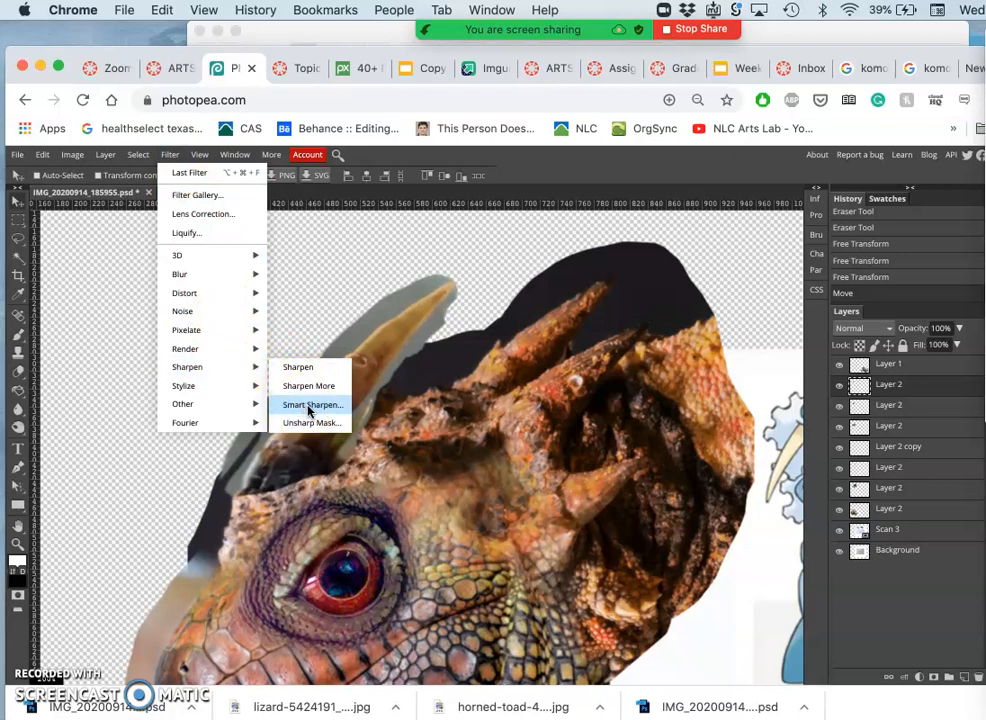
left_click(250, 249)
left_click_drag(250, 249, 620, 263)
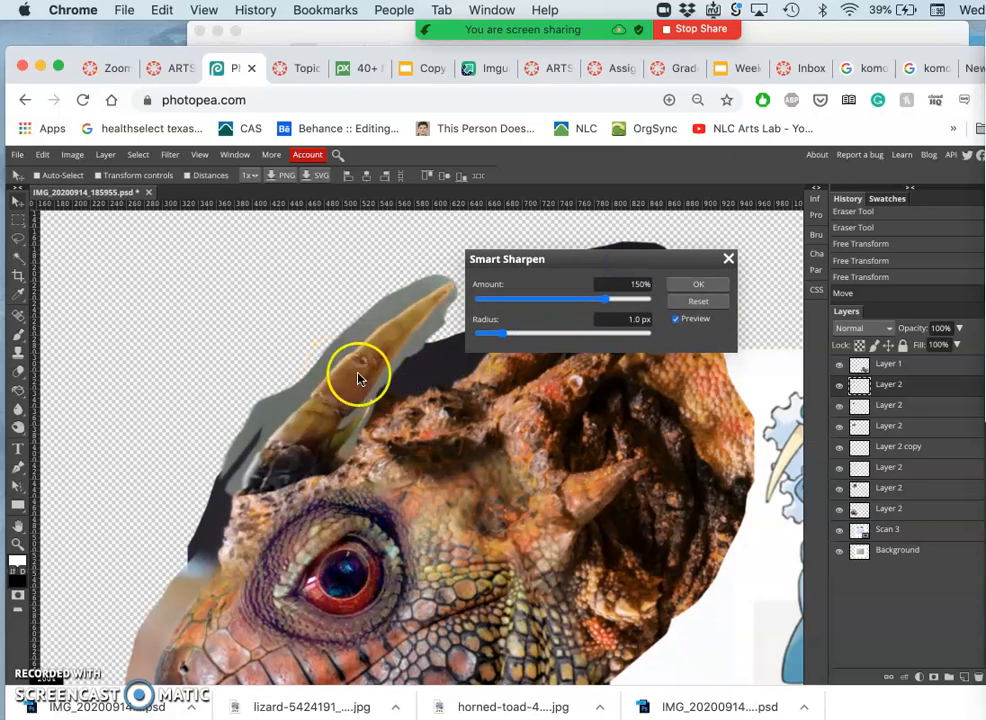
left_click_drag(604, 299, 570, 300)
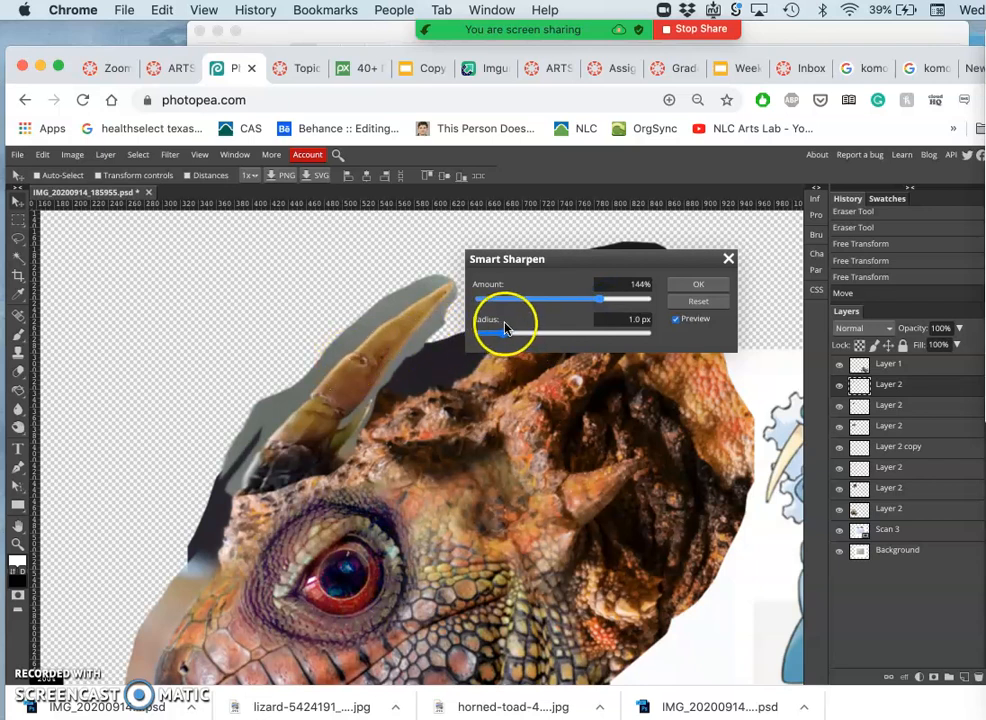
left_click_drag(502, 333, 535, 335)
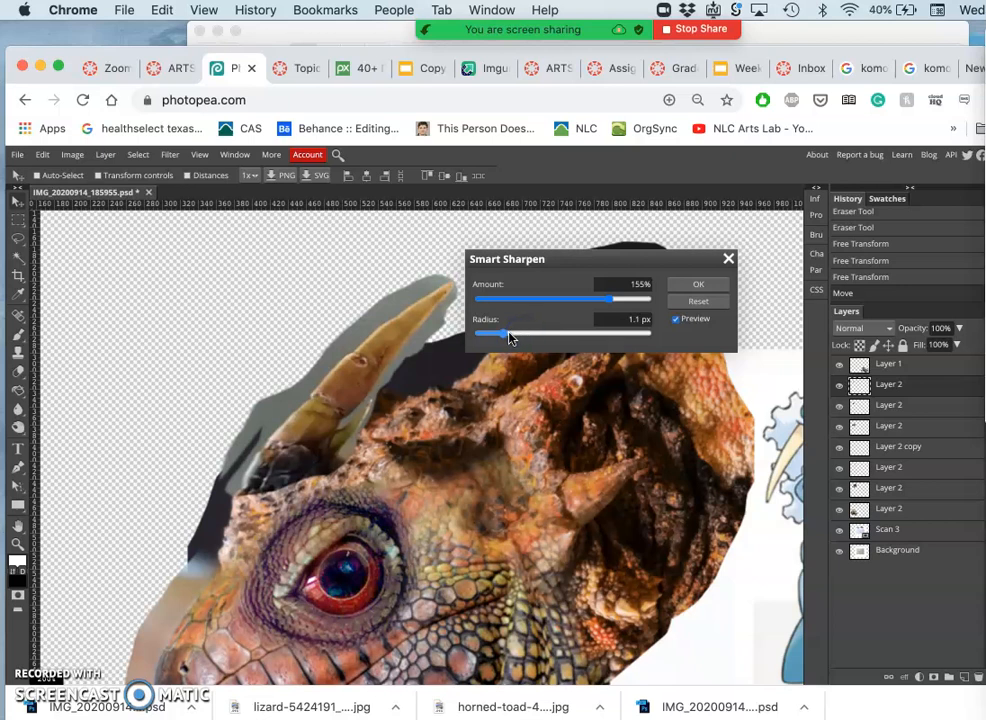
Try a 100 px sharpening radius, reduce it to about 1.4 px, fine-tune the amount and apply Smart Sharpen to the horn.
left_click_drag(505, 334, 609, 335)
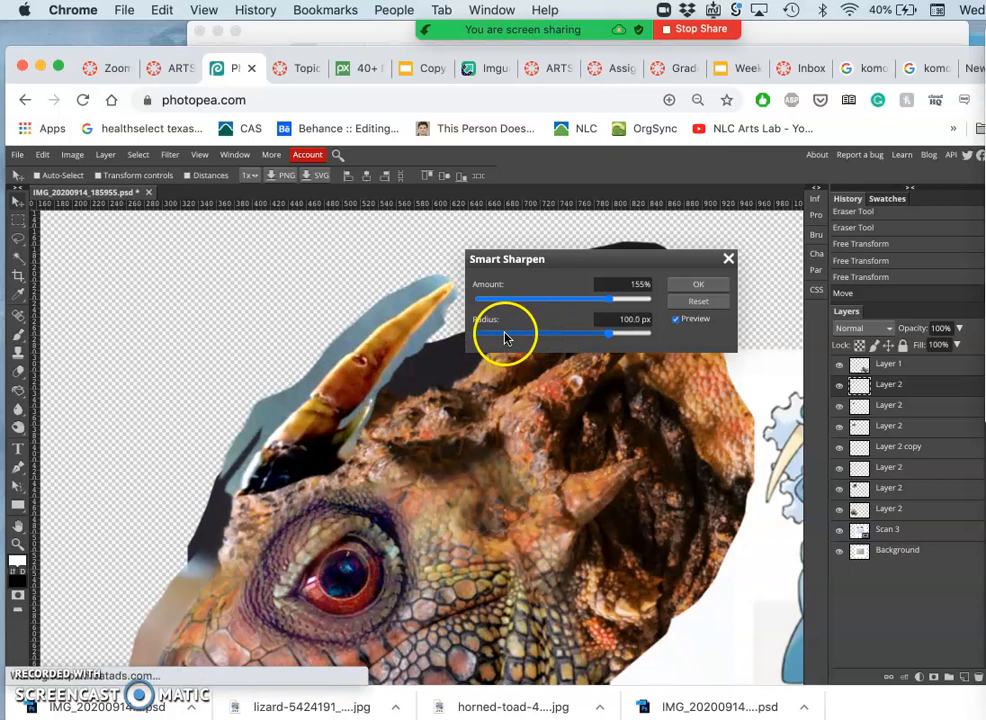
left_click(507, 335)
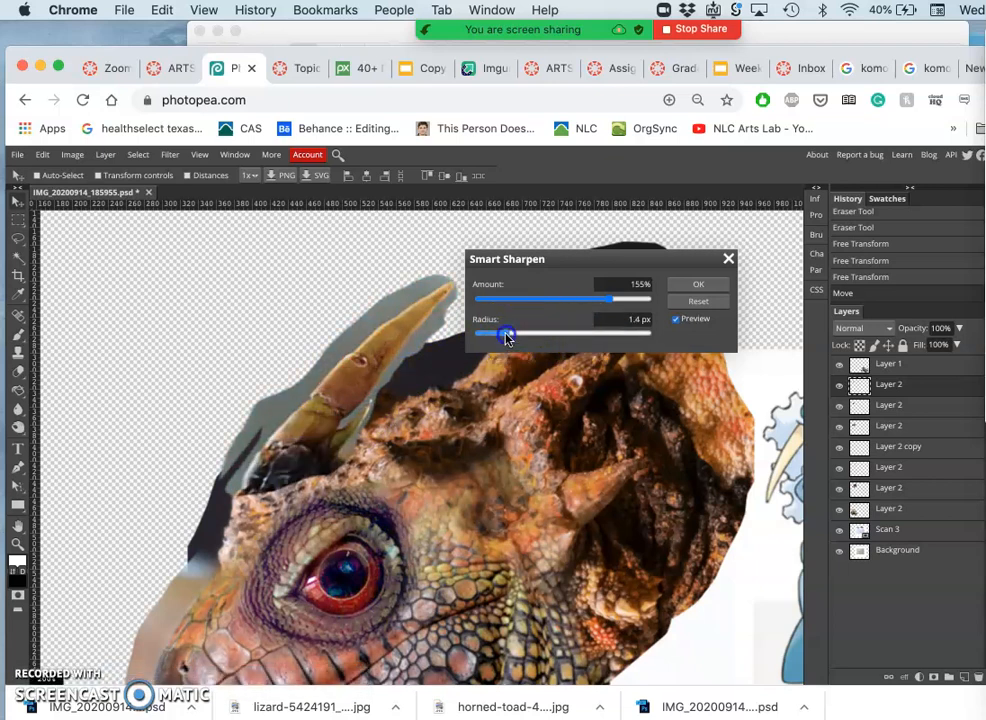
left_click(506, 335)
left_click(593, 299)
left_click(681, 284)
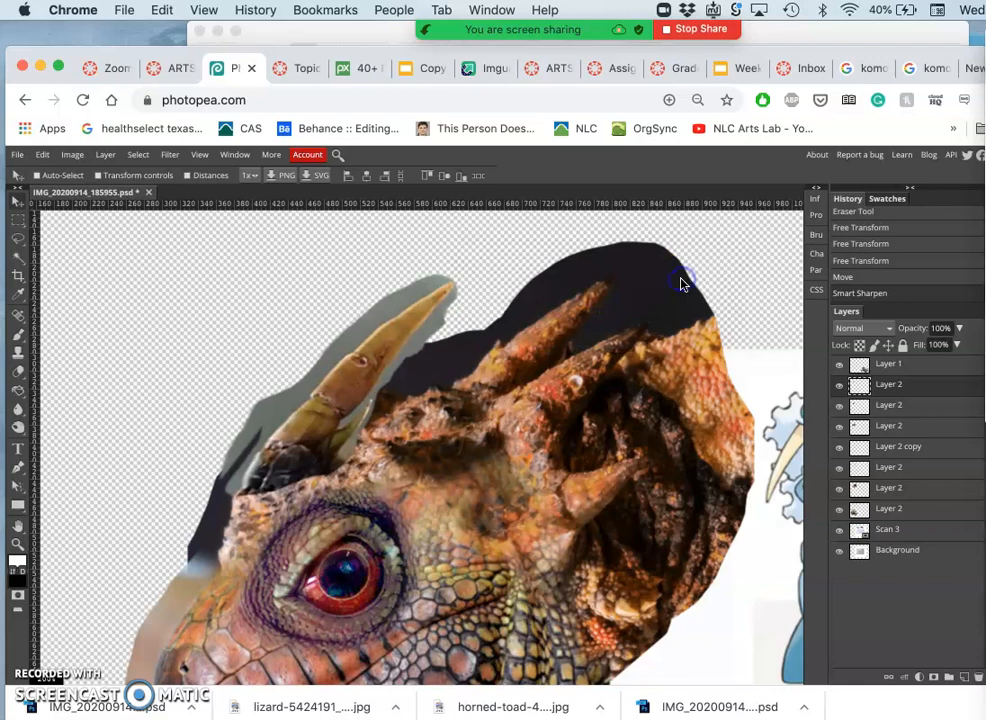
Erase the dark lower edge of the large horn's base so it blends into the scaly brow above the eye.
left_click(391, 397)
scroll(391, 397, "down", 1)
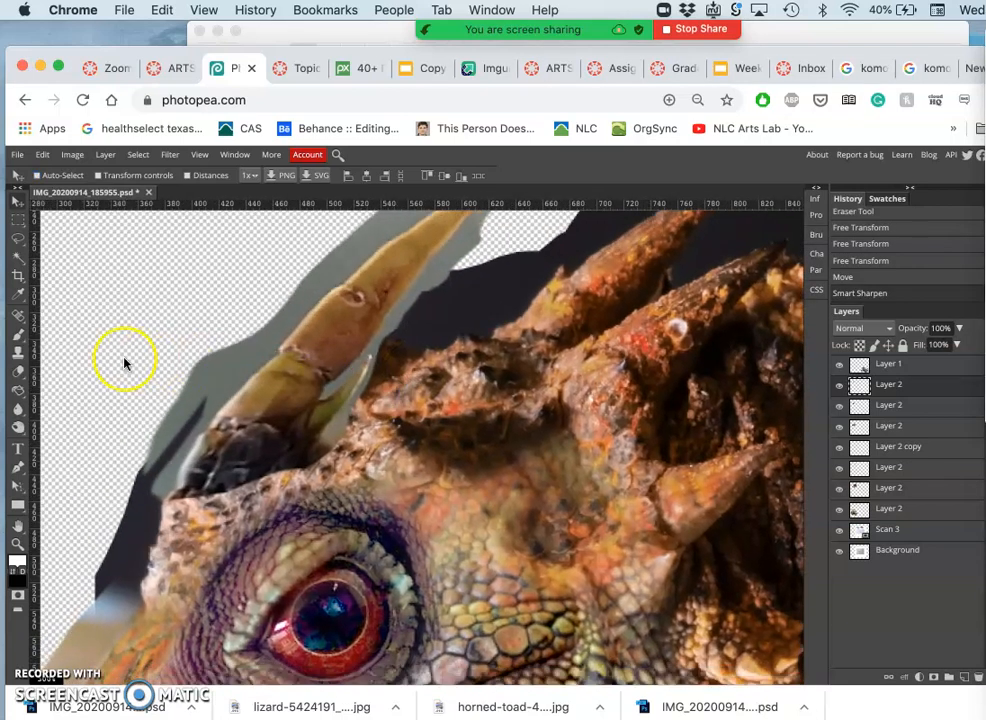
left_click(18, 372)
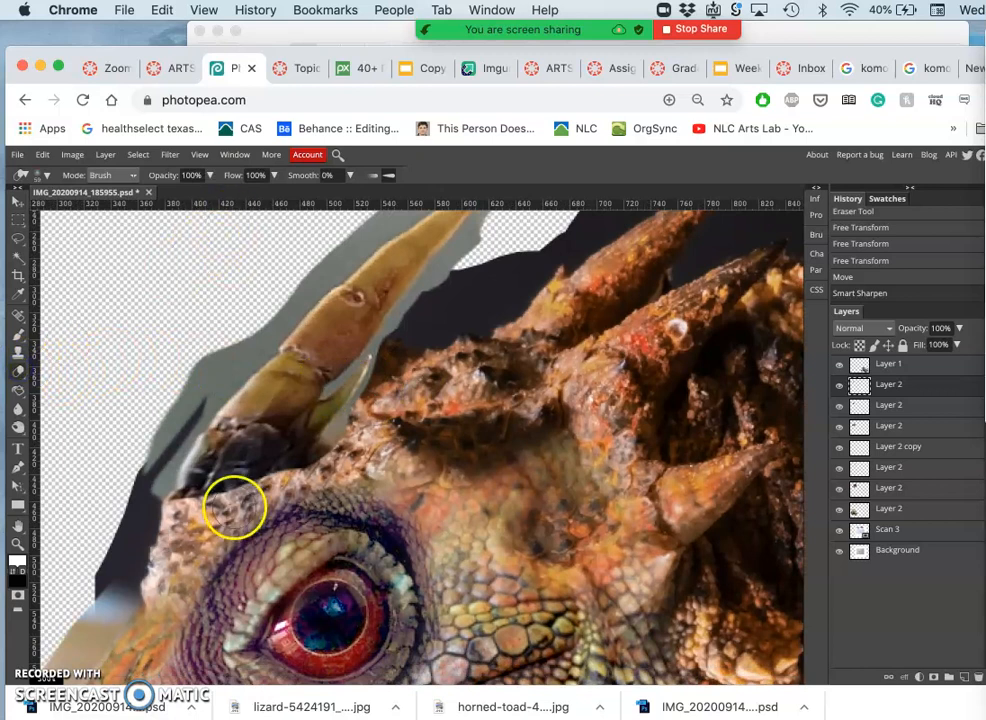
left_click_drag(241, 493, 326, 494)
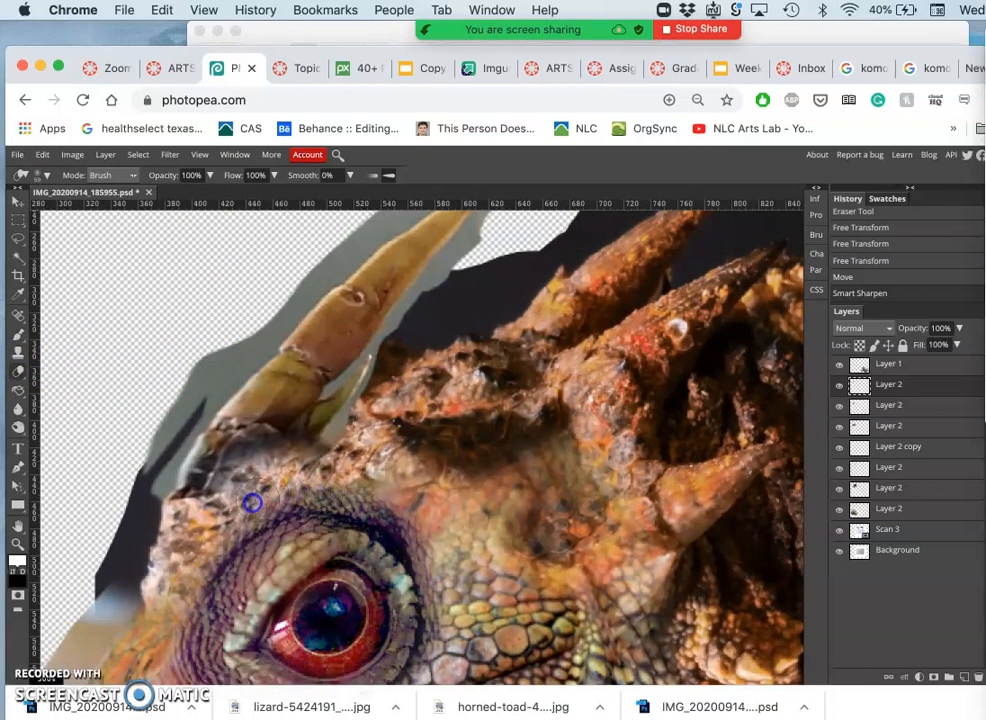
mouse_move(212, 524)
left_mouse_down()
mouse_move(196, 515)
mouse_move(246, 469)
left_mouse_up()
left_click(213, 503)
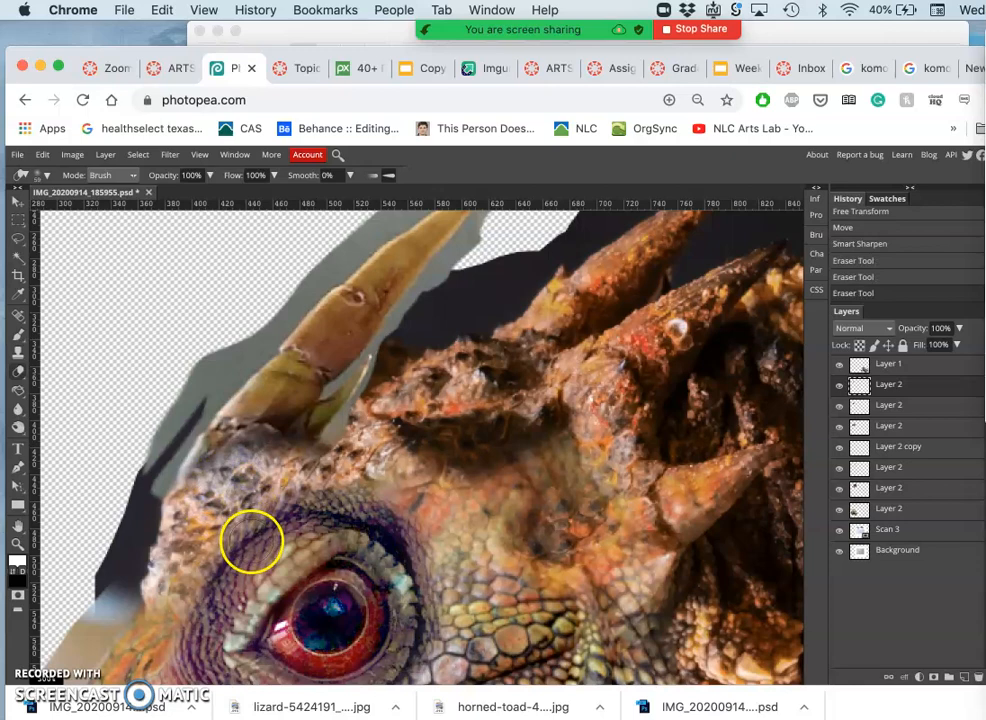
key("super+minus")
key("super+minus")
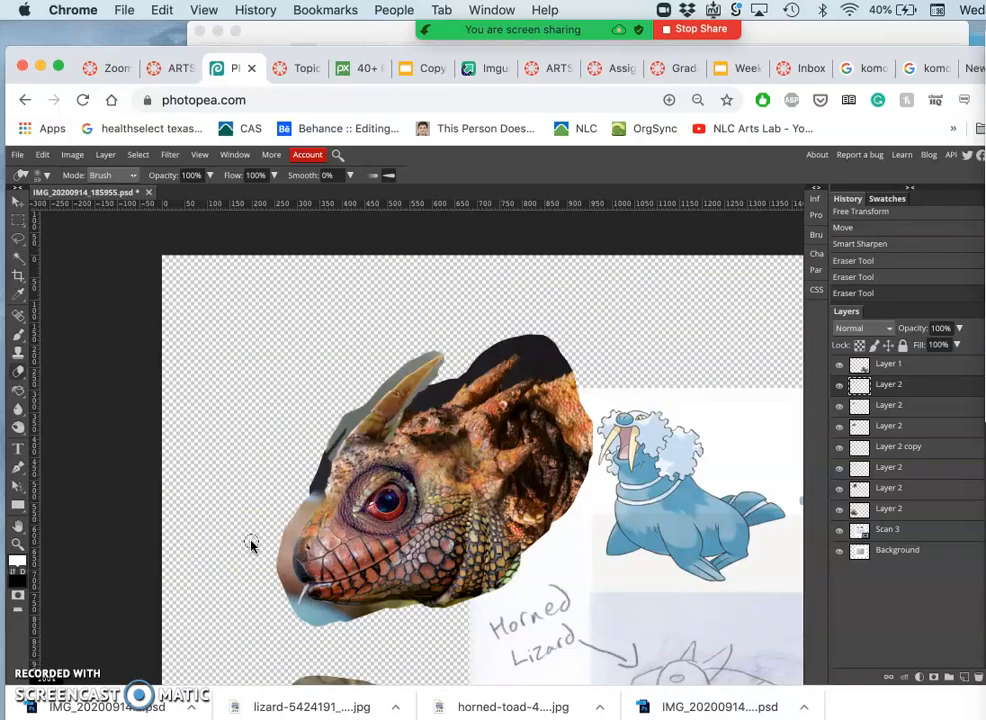
Apply Levels to the horn layer with input black about 29, midtones 1.34, input white 226 and output white 235.
scroll(251, 545, "up", 3)
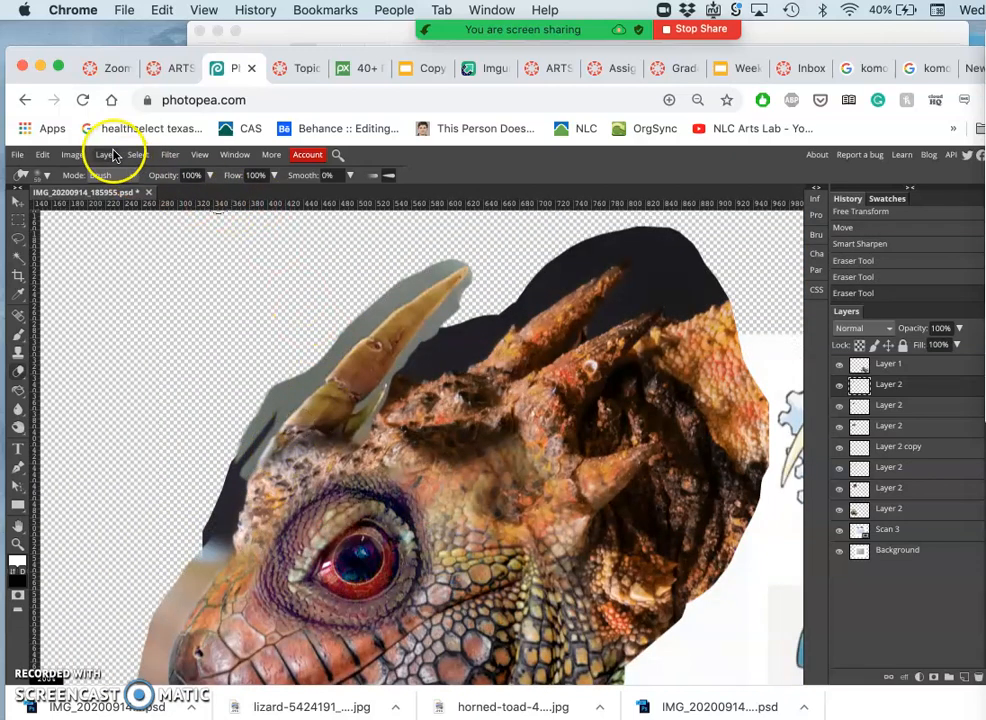
left_click(73, 154)
mouse_move(124, 175)
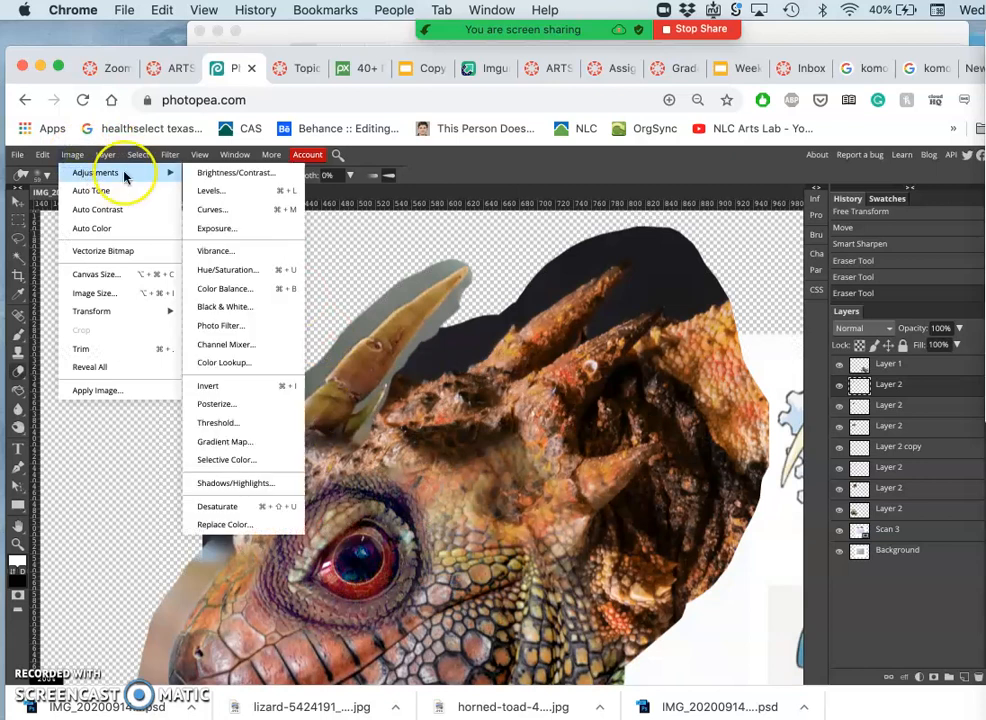
left_click(208, 190)
left_click_drag(588, 380, 578, 380)
left_click_drag(617, 281, 711, 449)
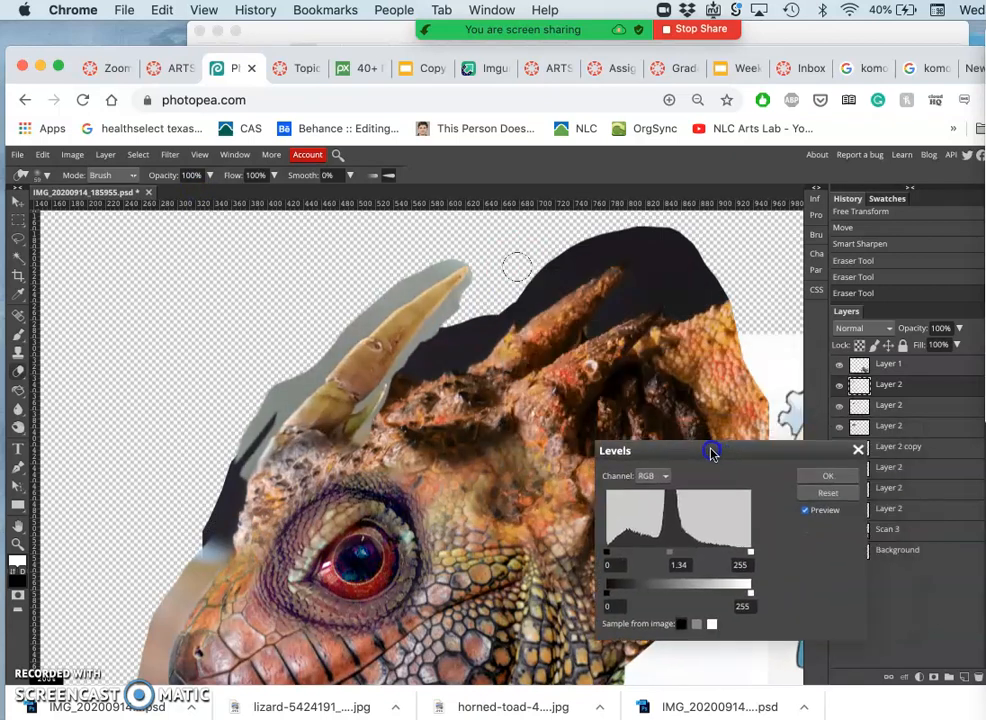
mouse_move(746, 548)
left_mouse_down()
mouse_move(722, 541)
mouse_move(735, 543)
left_mouse_up()
left_click_drag(750, 590, 740, 592)
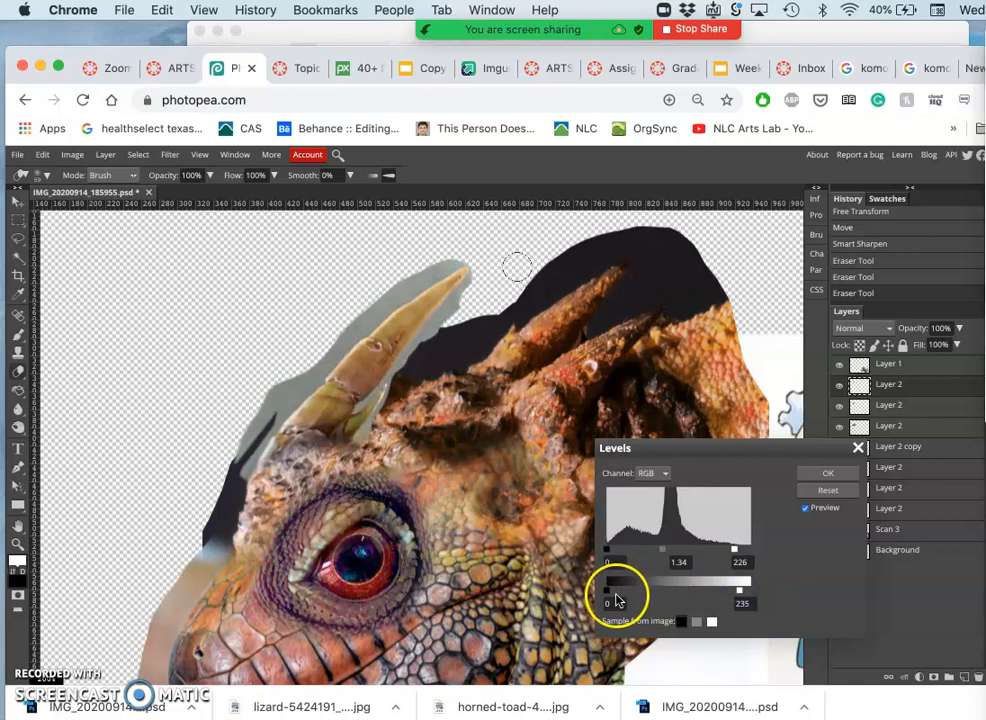
left_click_drag(610, 553, 623, 553)
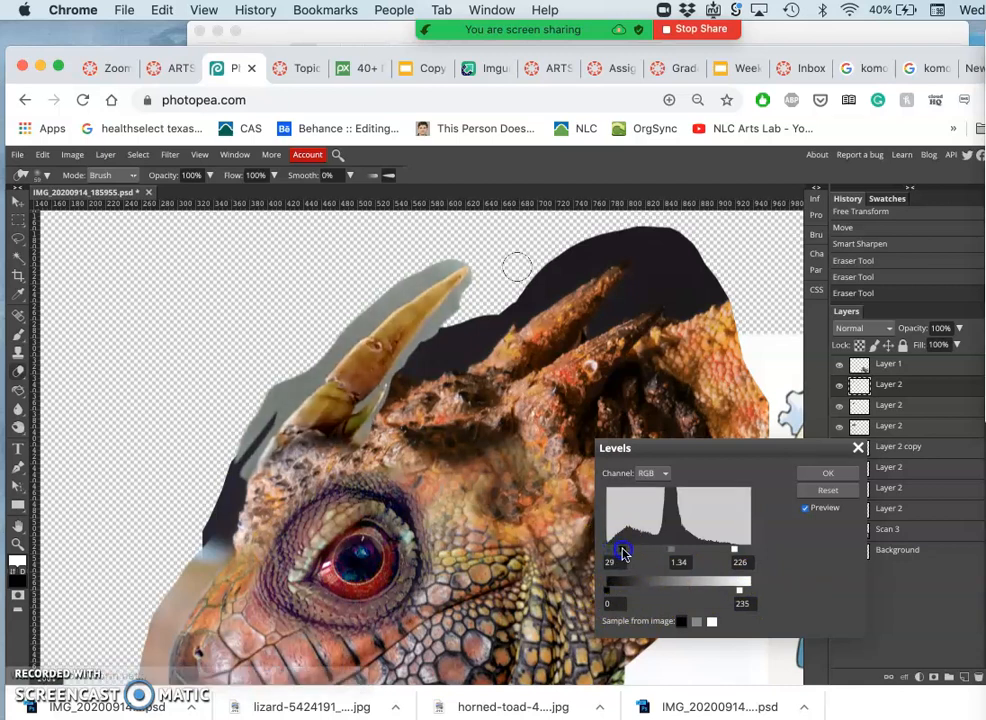
left_click(815, 474)
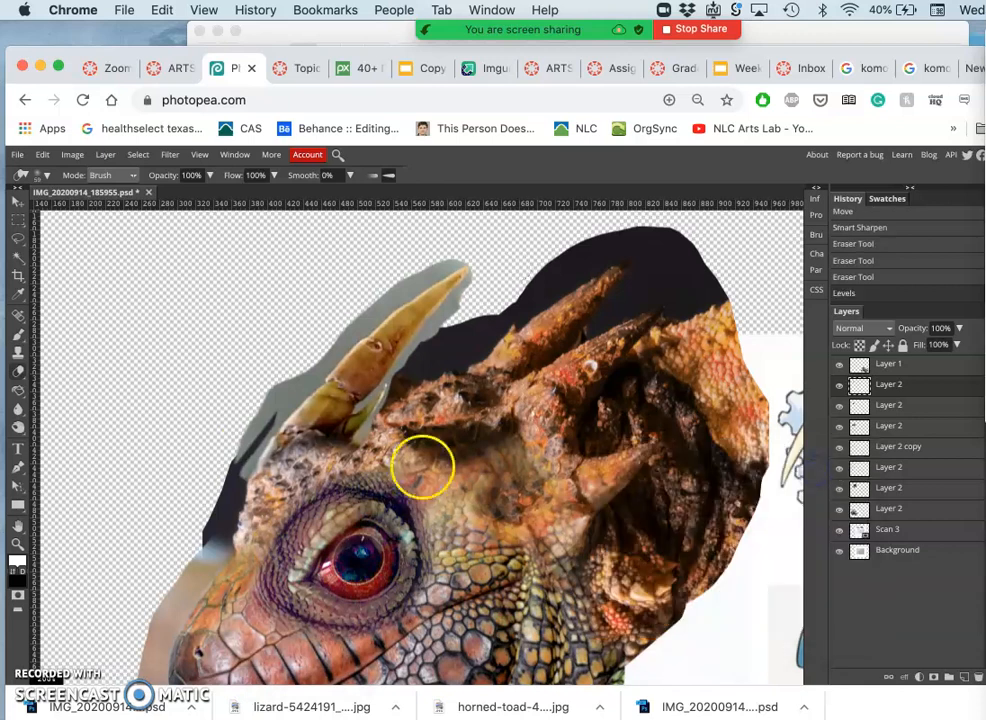
Apply a Color Balance to the horn's shadows with blue about 18 and green about -2.
left_click(74, 155)
mouse_move(165, 172)
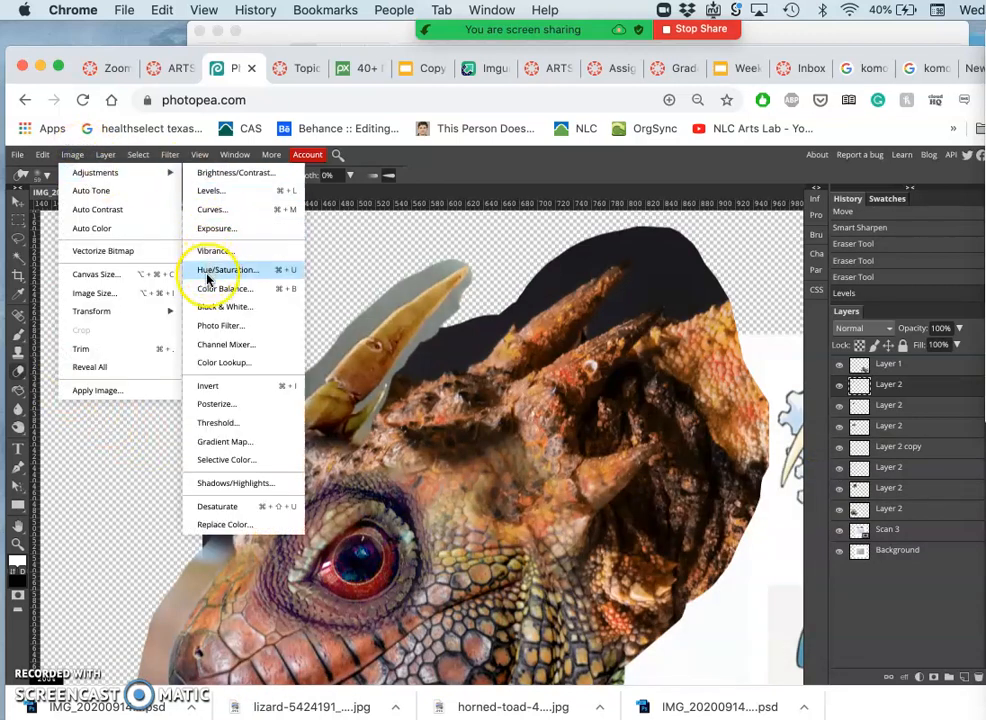
left_click(207, 288)
left_click_drag(622, 256, 625, 379)
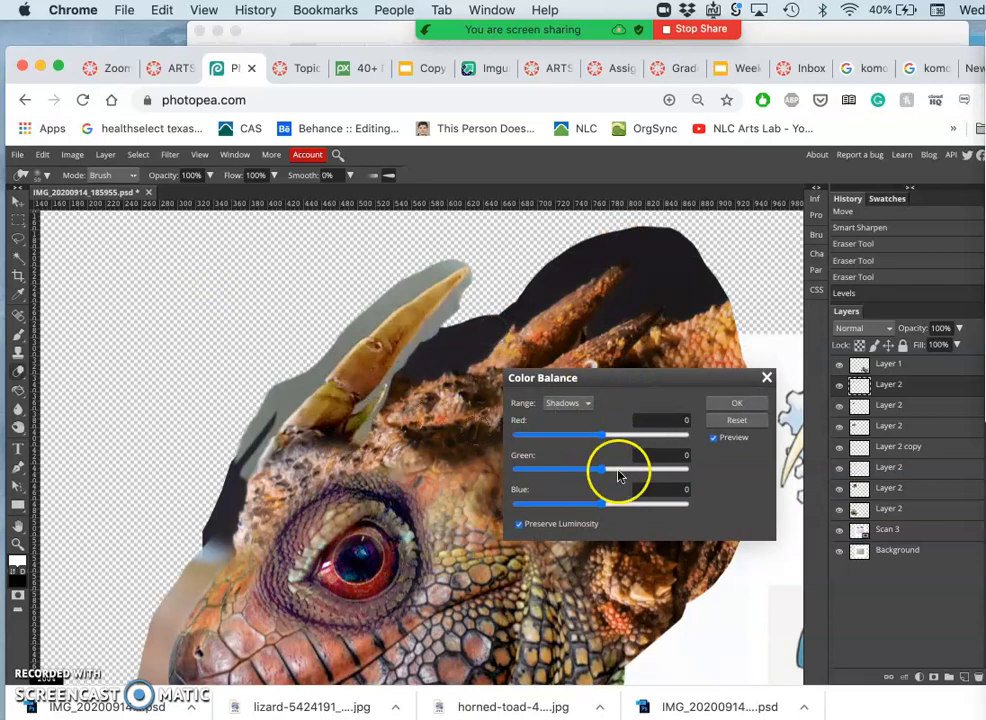
left_click_drag(601, 508, 636, 511)
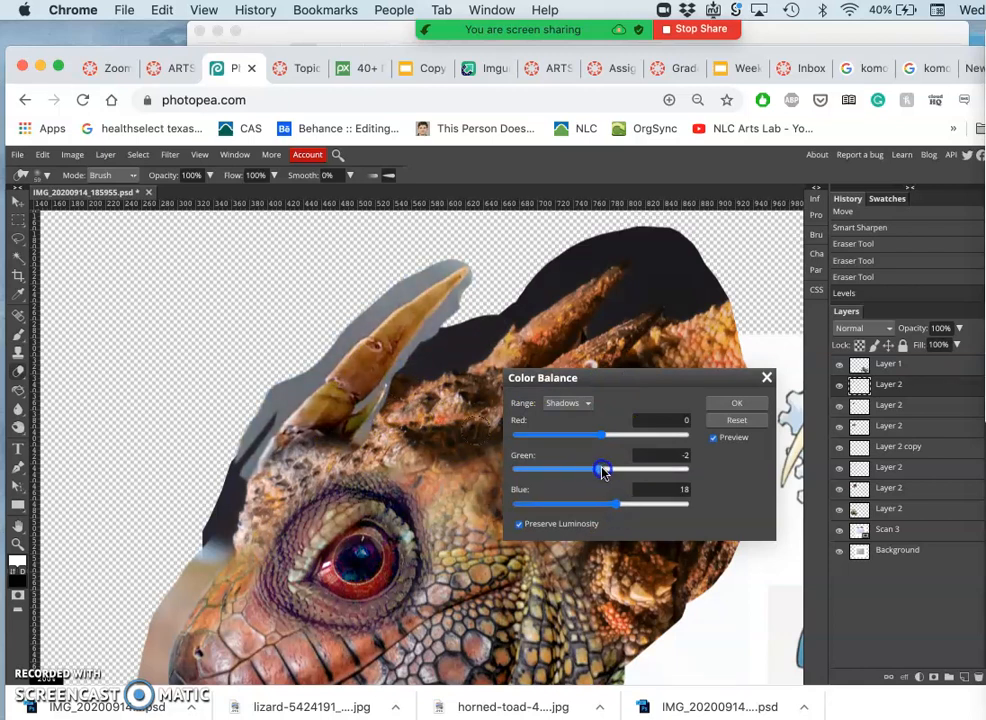
left_click(736, 403)
left_click_drag(342, 403, 397, 443)
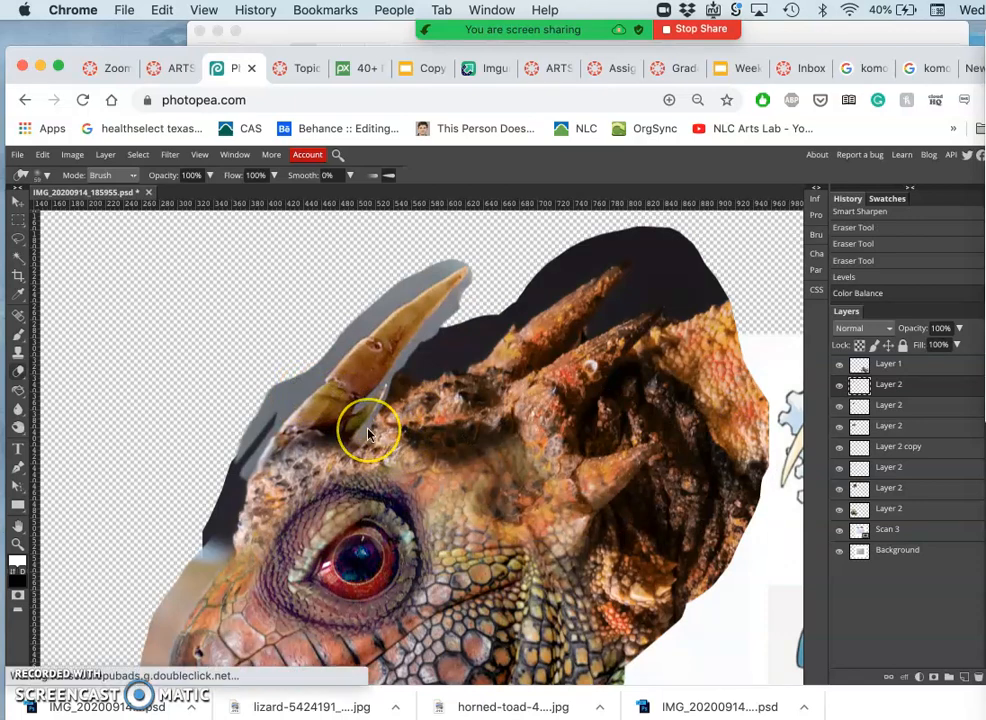
key("super+t")
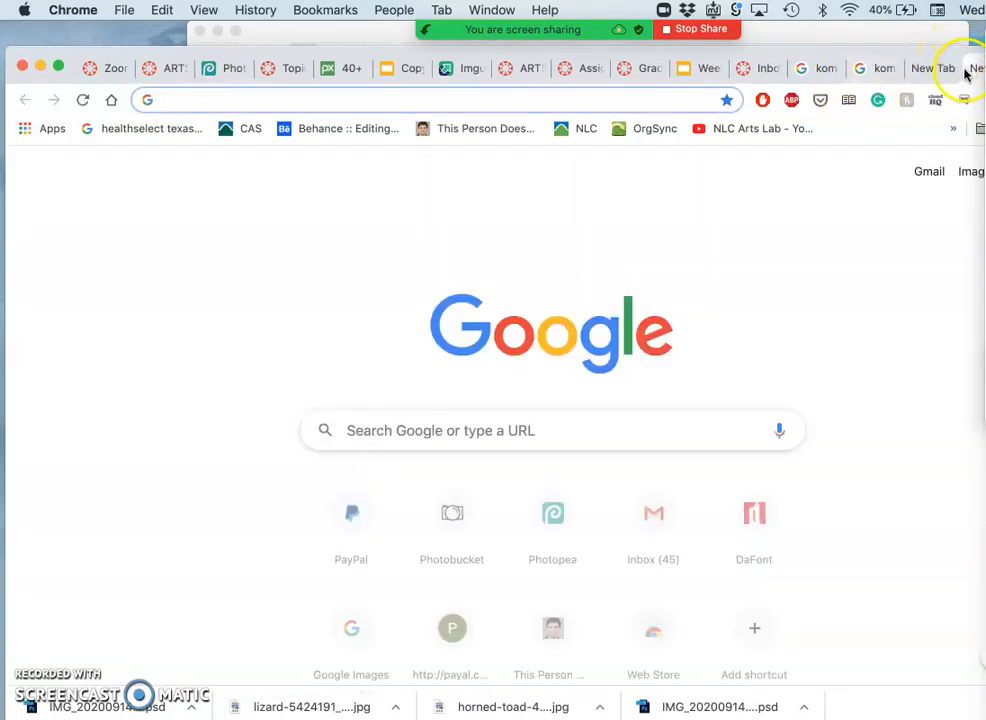
left_click(228, 69)
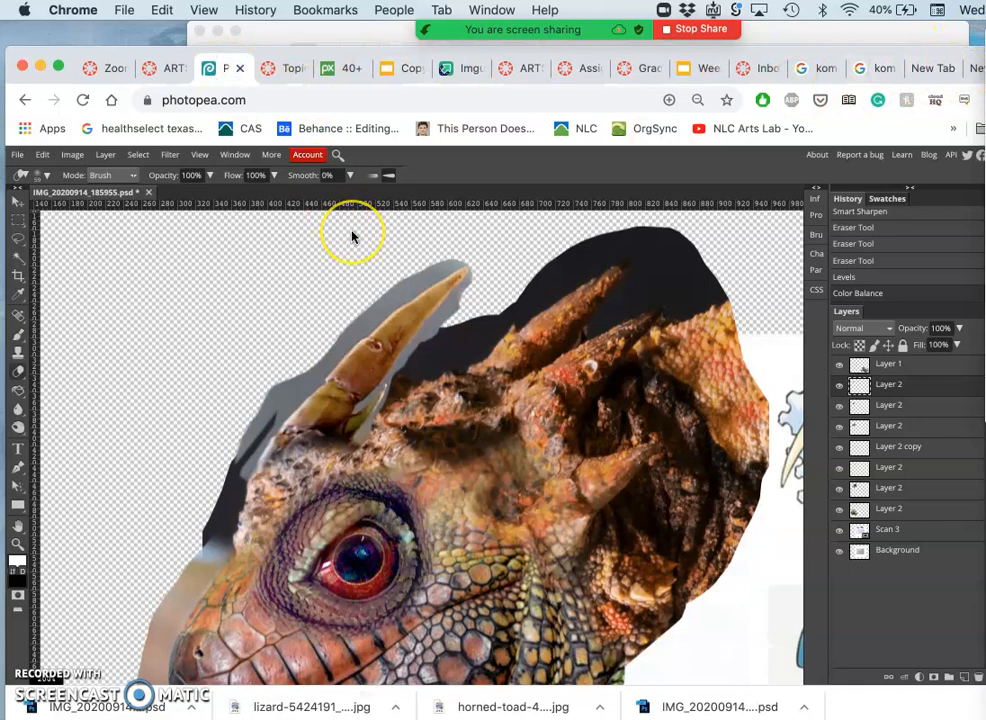
Distort the horn by pulling its lower crest-side corner outward and slightly up, nudge it up a little, and apply the transform.
key("ctrl+t")
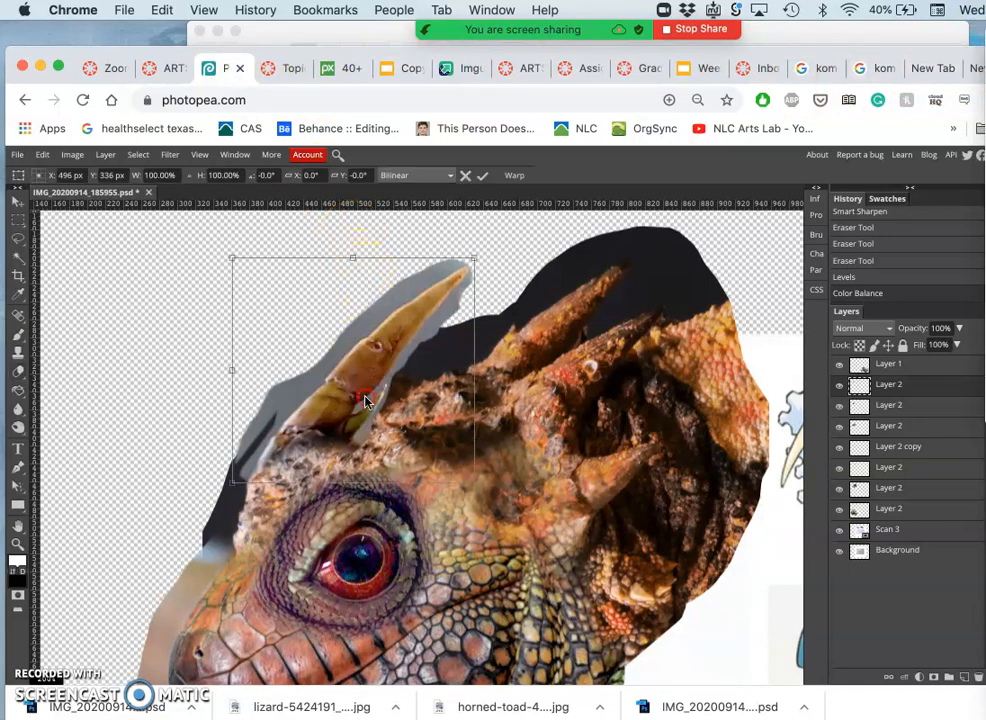
right_click(366, 401)
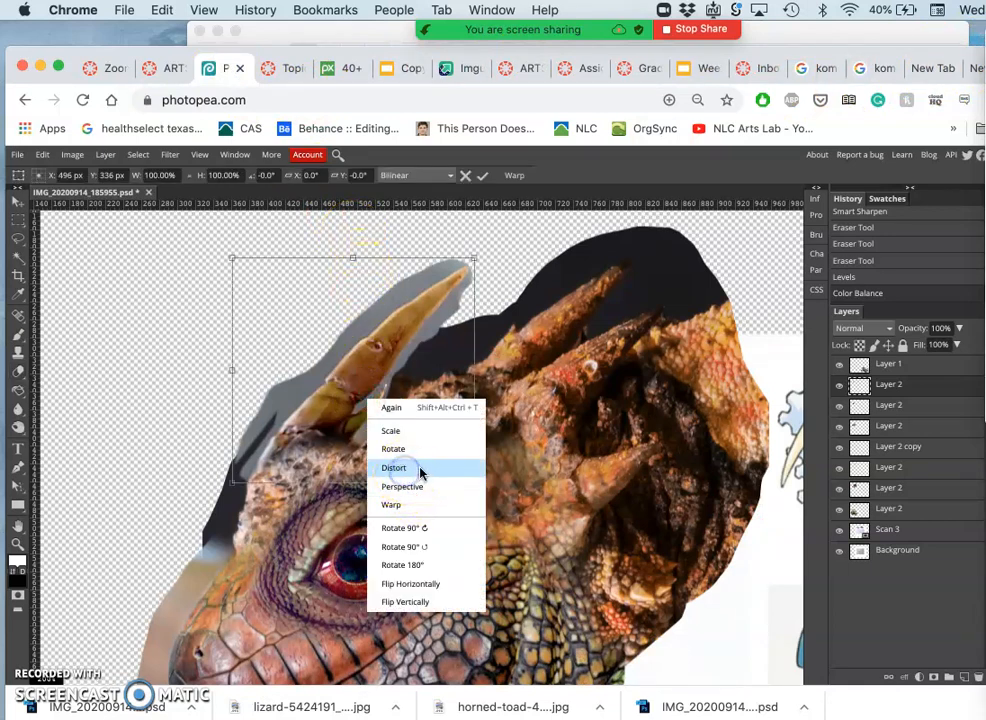
left_click(462, 476)
left_click_drag(472, 481, 528, 464)
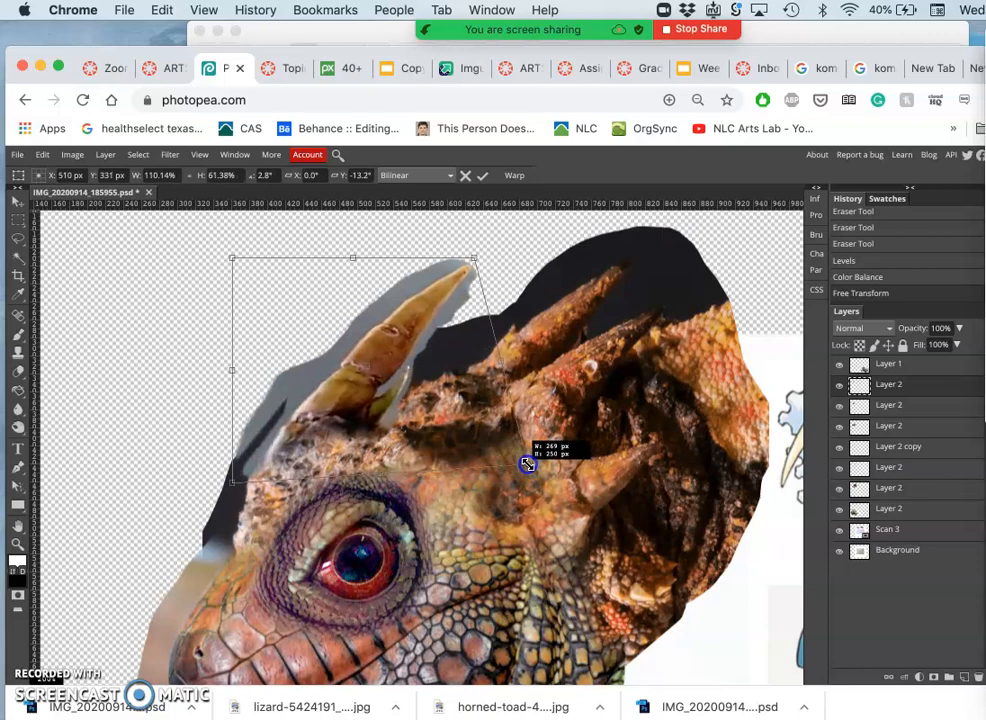
left_click_drag(333, 418, 335, 410)
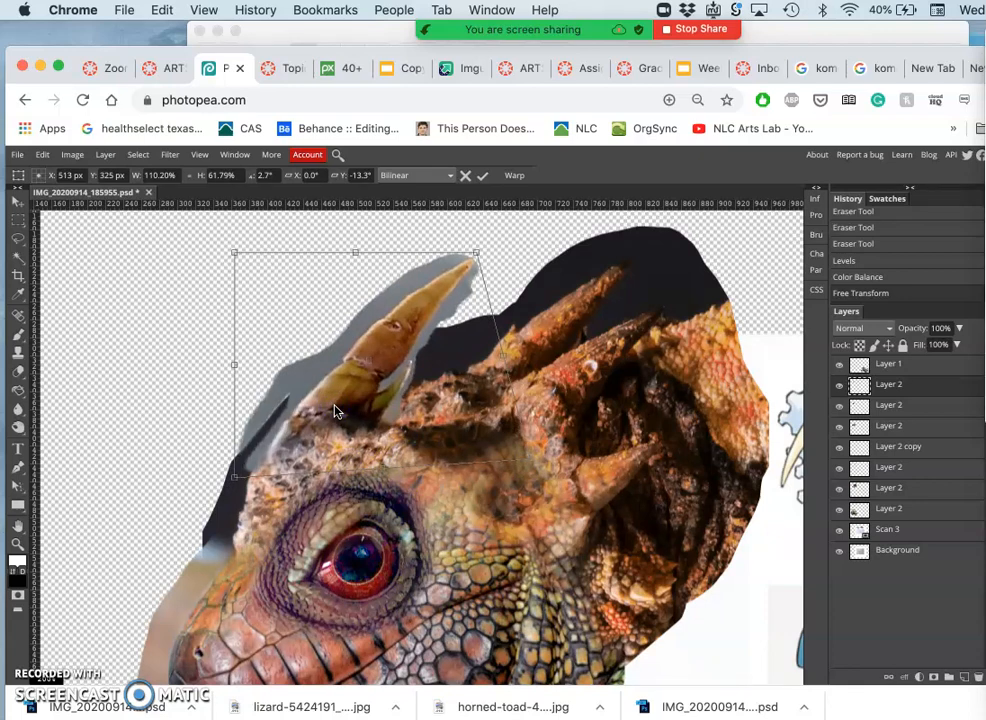
key("Return")
Lasso the grey background sliver between the small spike at the horn's base and the crest, delete it and deselect.
scroll(448, 473, "right", 5)
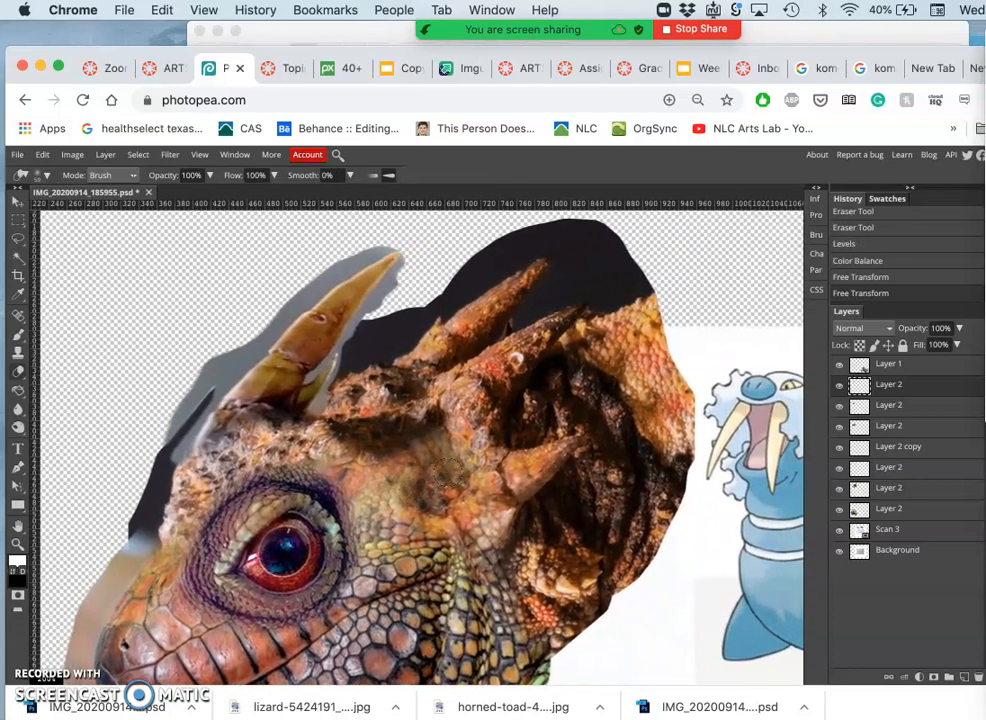
scroll(447, 476, "down", 3)
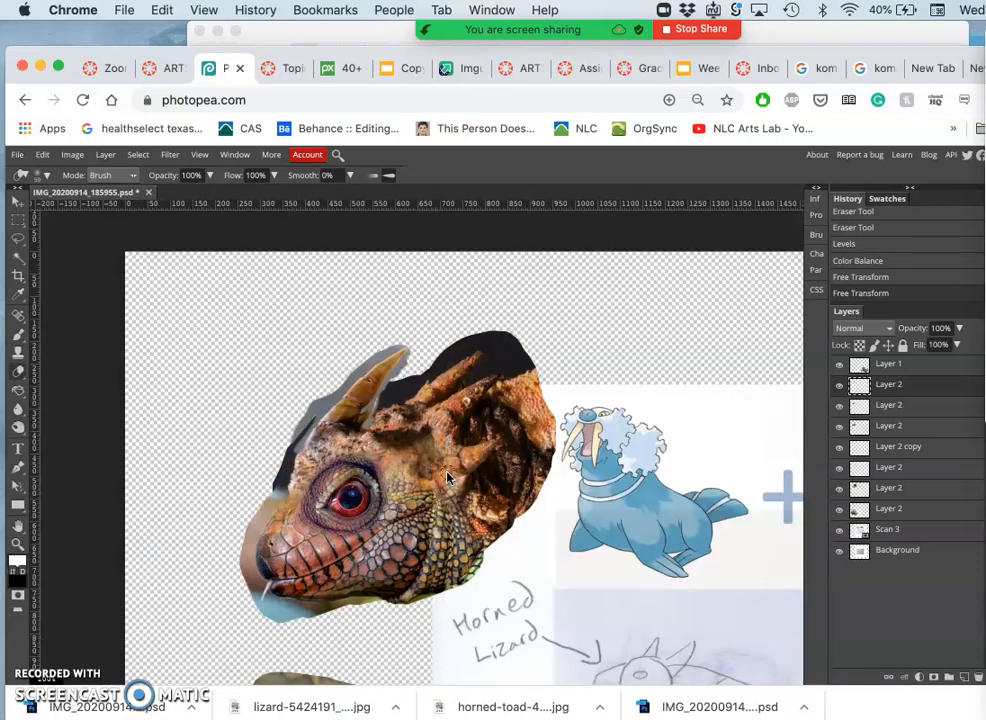
scroll(447, 478, "up", 5)
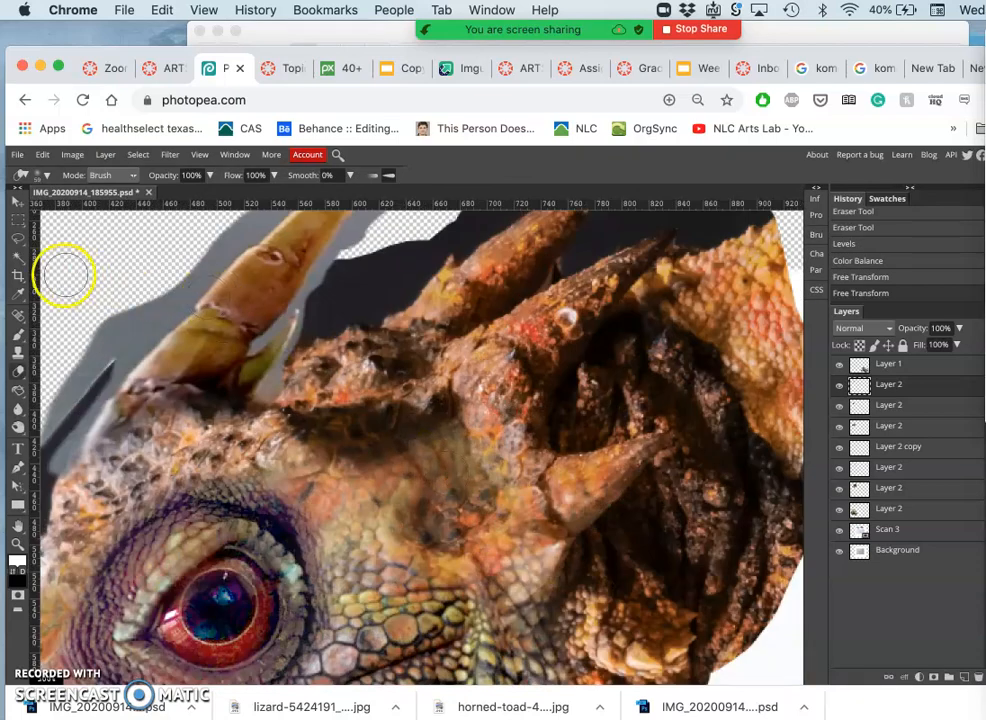
left_click(17, 238)
left_click_drag(309, 333, 309, 332)
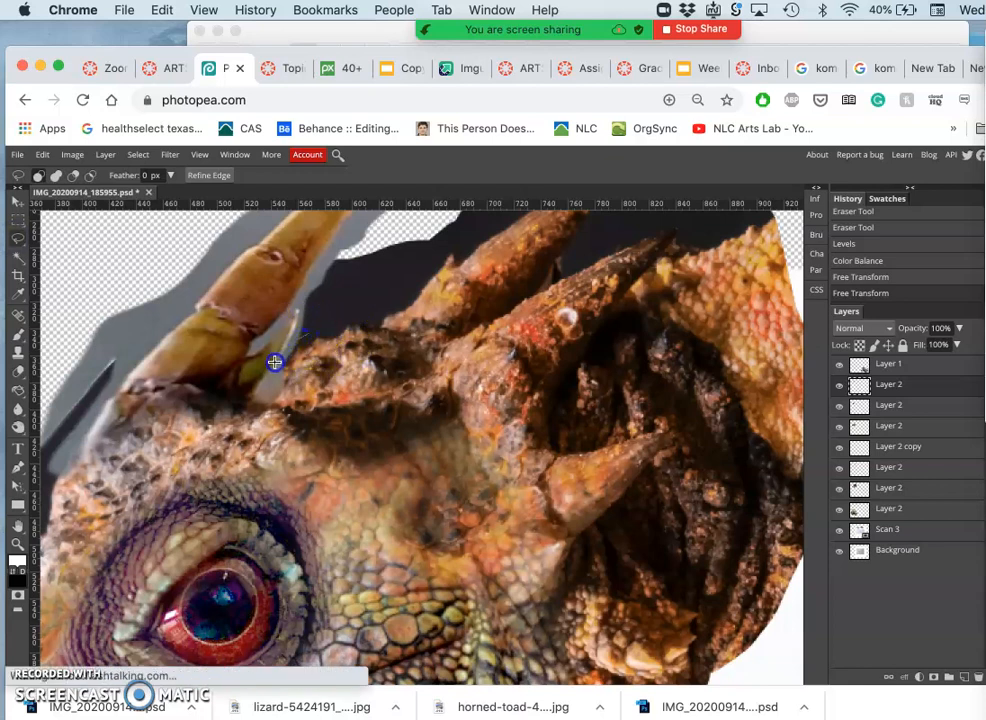
mouse_move(260, 415)
left_mouse_down()
mouse_move(303, 407)
mouse_move(320, 371)
left_mouse_up()
key("Delete")
left_click(341, 342)
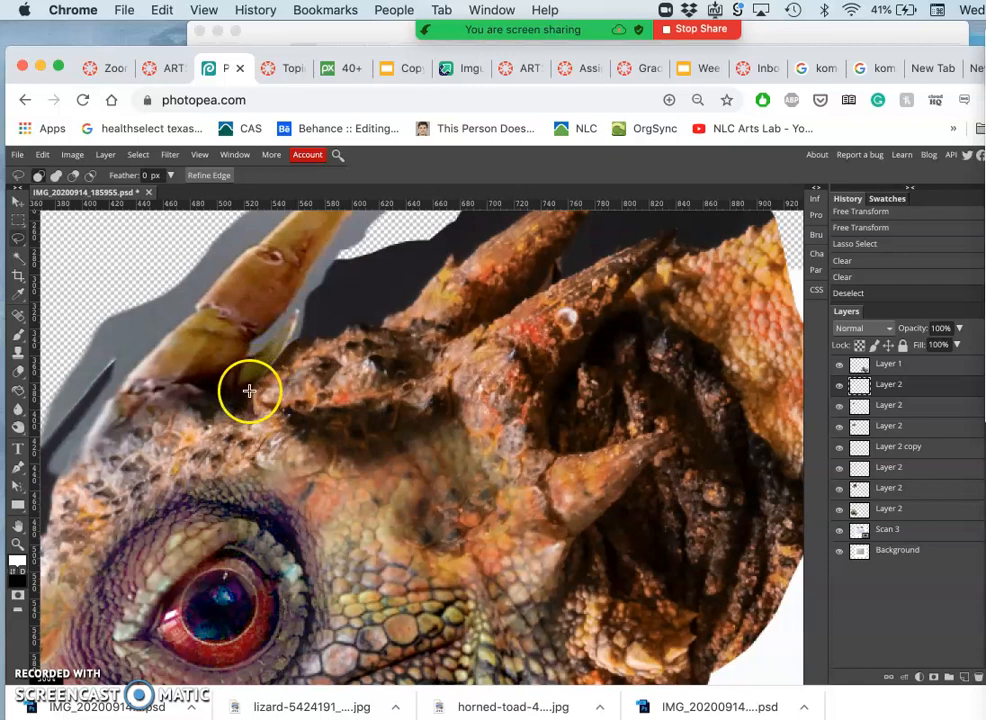
Try a soft 13 px eraser where the horn's base meets the crest, undo it, and blend that edge with a 46 px eraser.
left_click(18, 371)
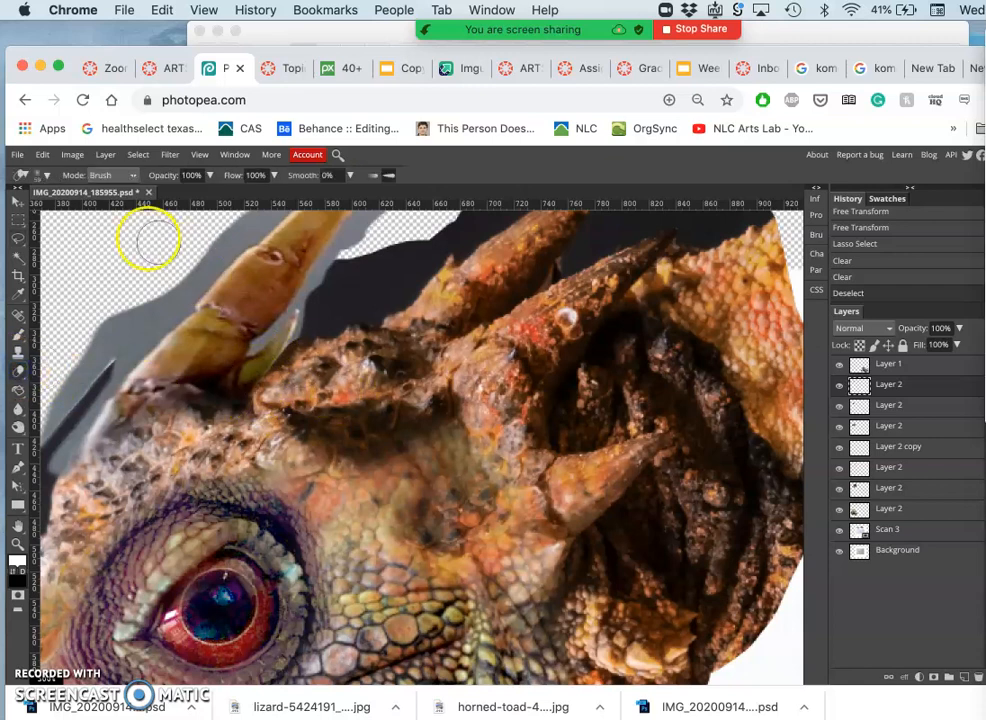
left_click(45, 175)
left_click(67, 211)
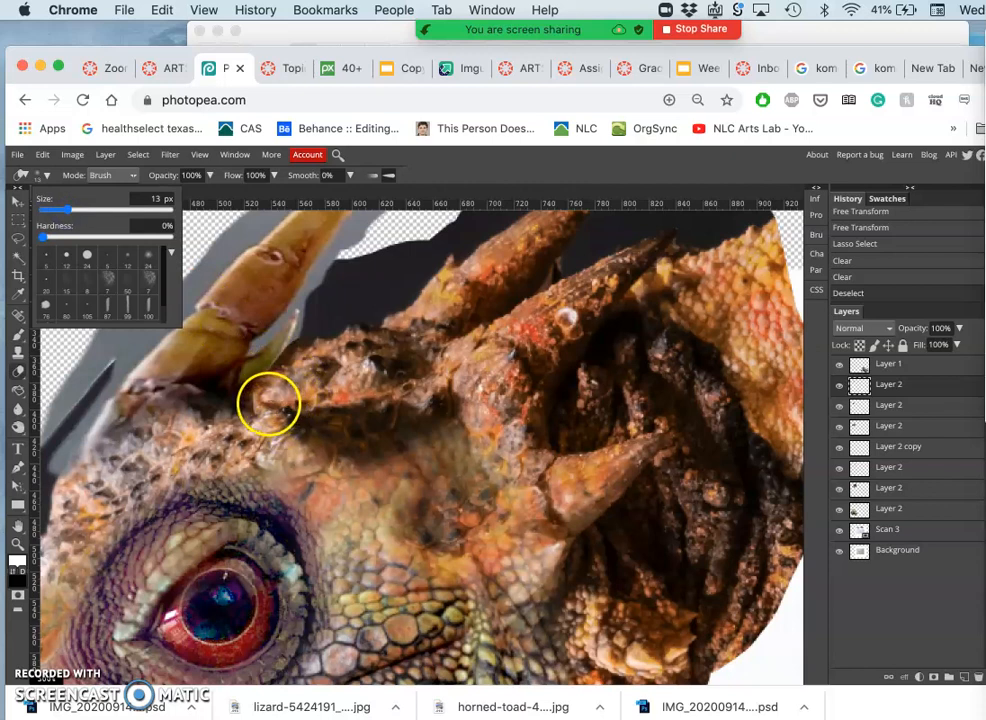
left_click(268, 403)
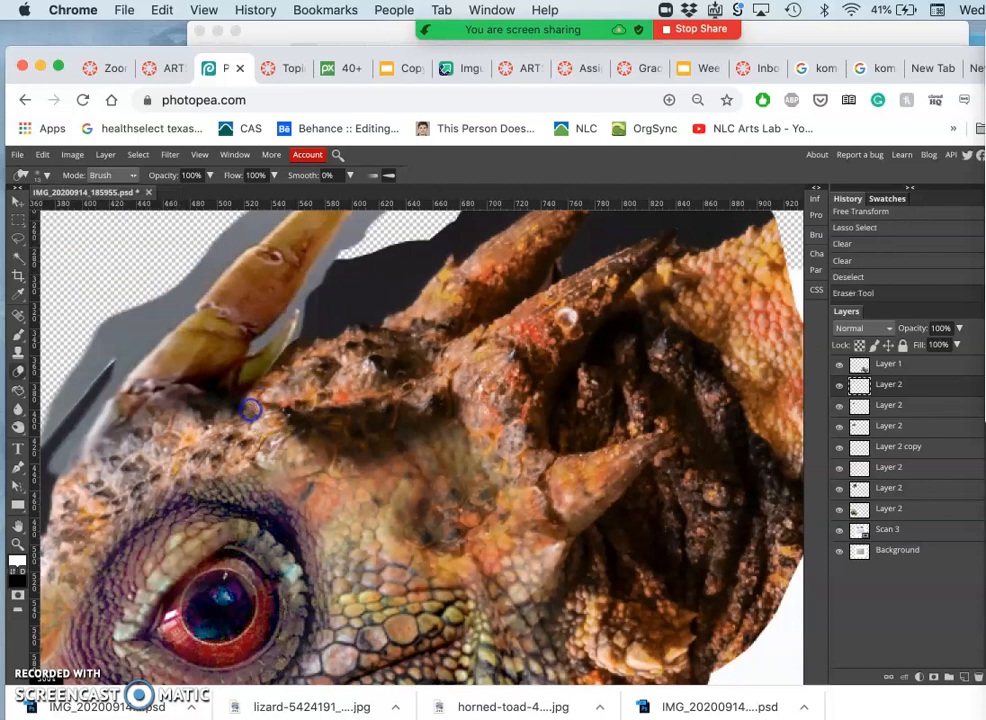
key("super+z")
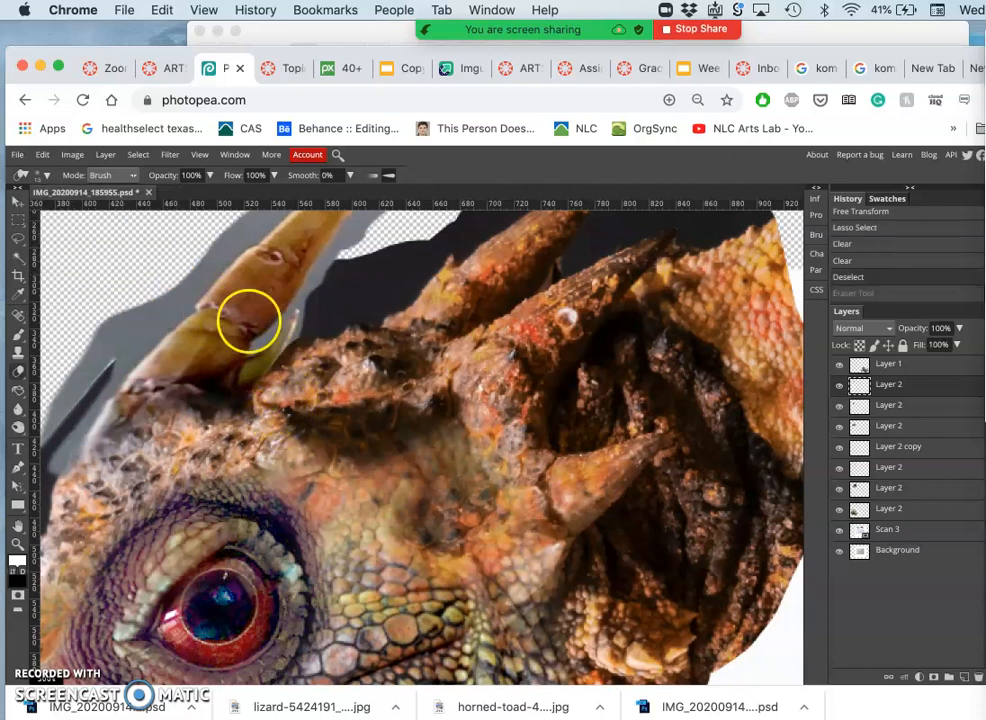
left_click(48, 176)
left_click(84, 210)
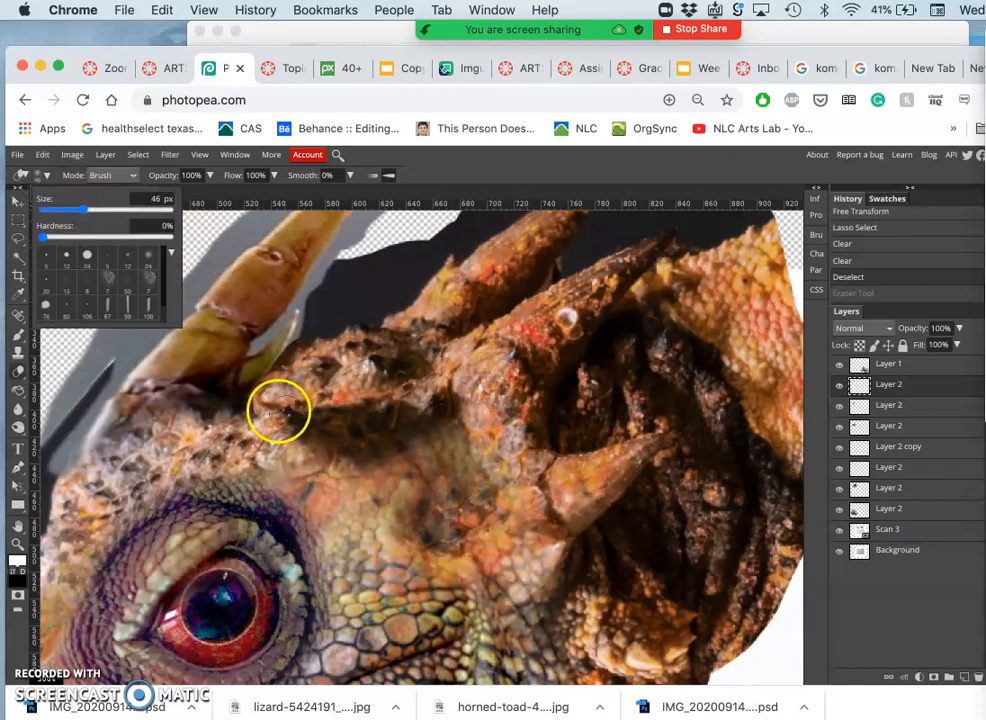
left_click(271, 406)
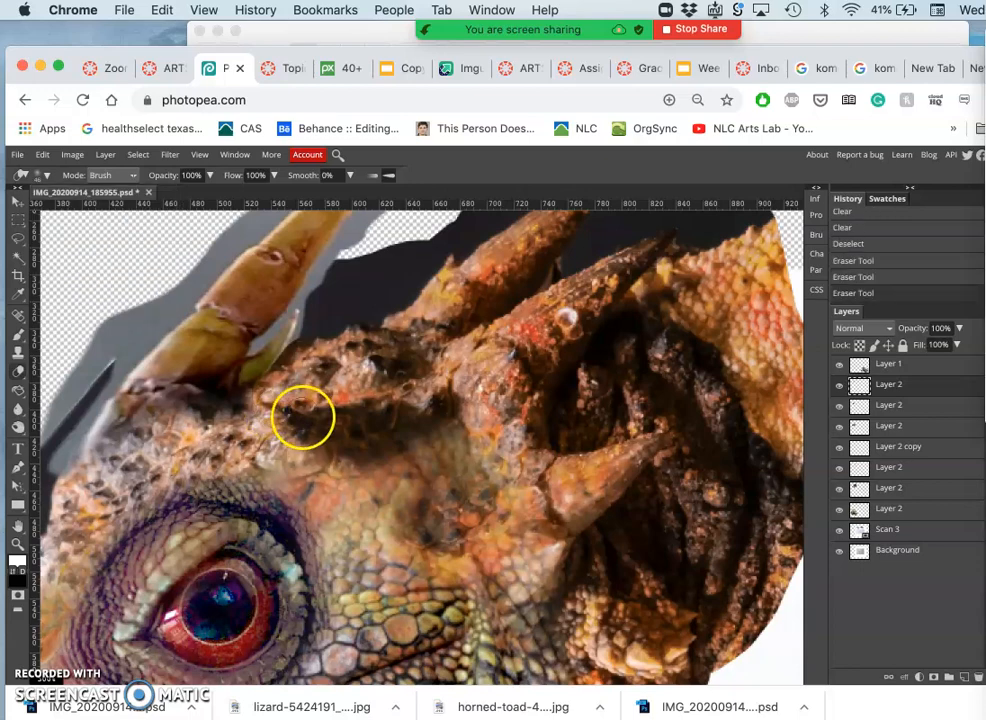
scroll(279, 413, "up", 3)
scroll(279, 413, "left", 2)
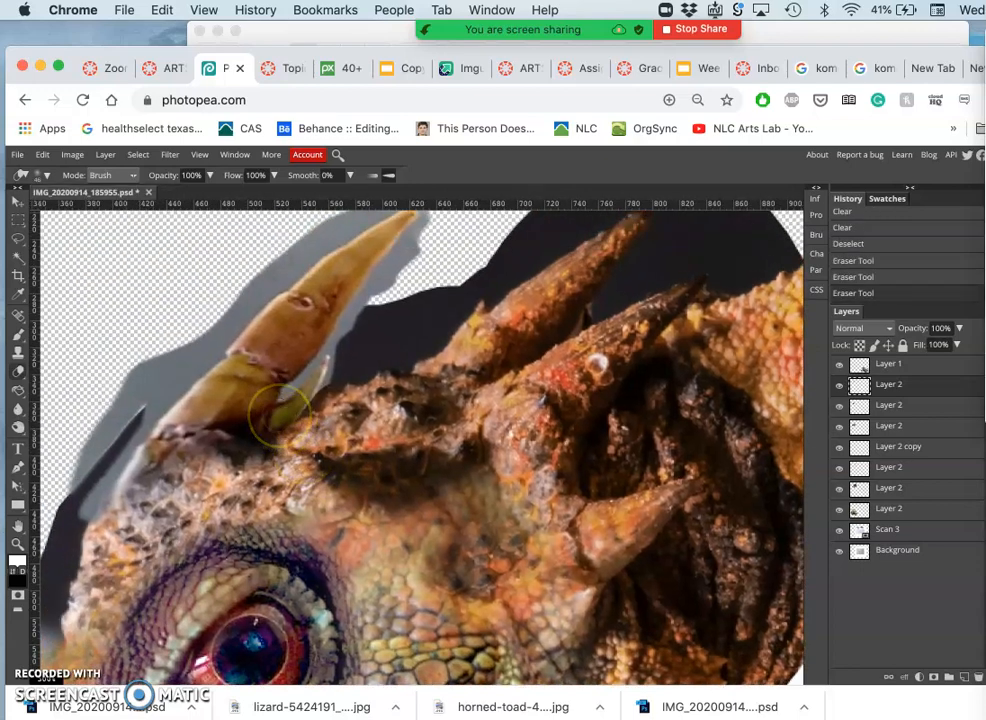
scroll(279, 413, "up", 3)
scroll(279, 413, "left", 2)
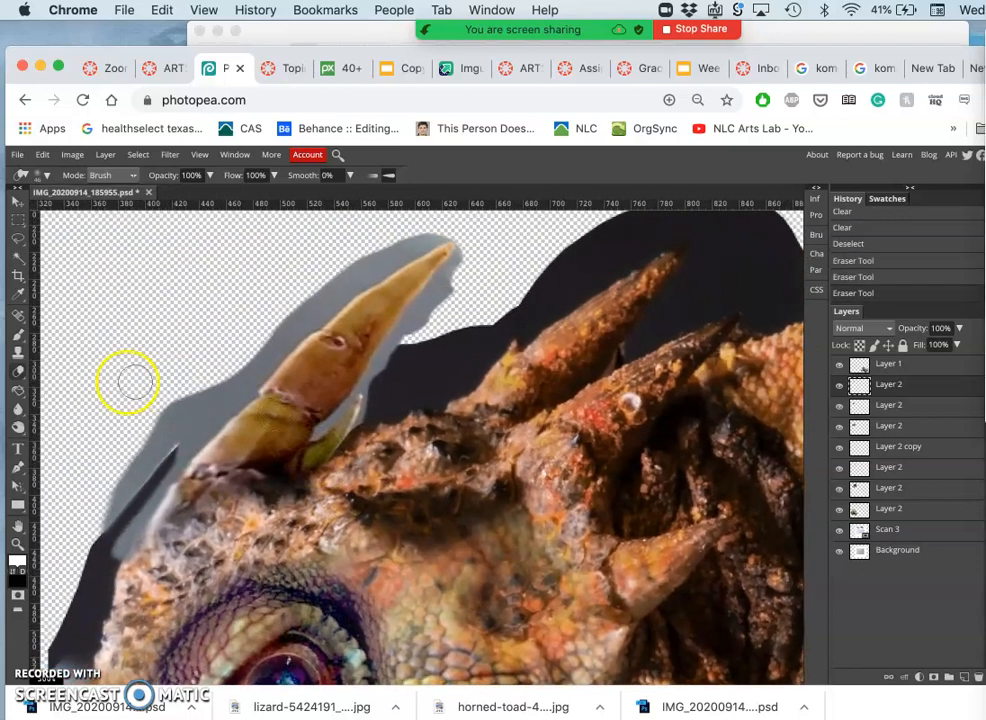
right_click(17, 428)
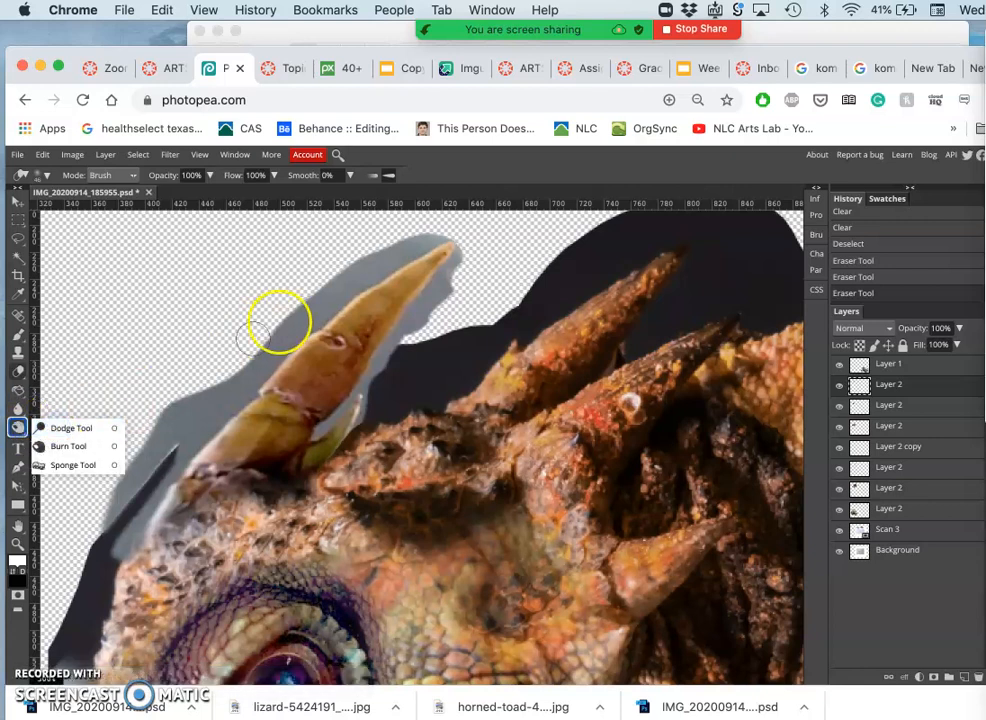
left_click_drag(414, 262, 357, 322)
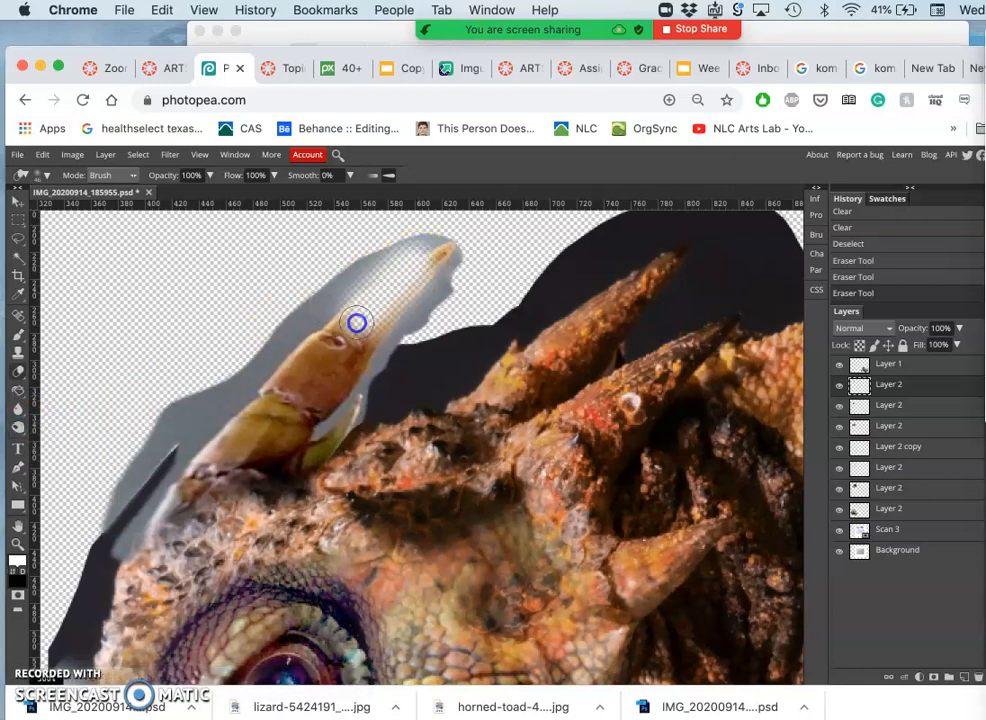
key("super+z")
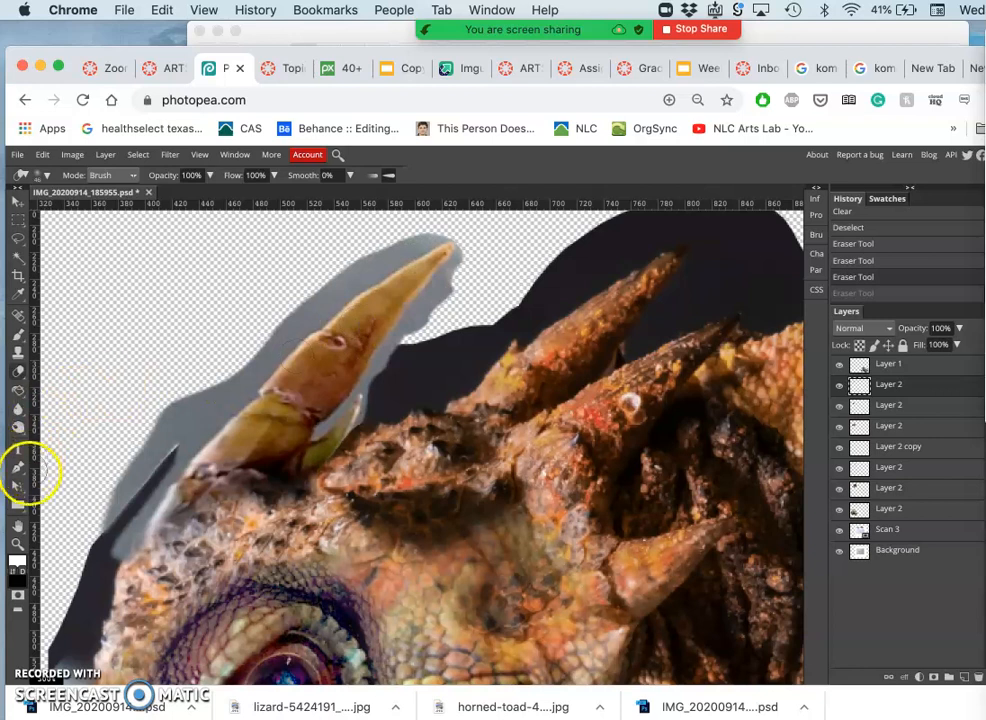
Lighten the large horn's outer edge from tip to base using the Dodge tool at 69 px, 2% hardness and 13% midtone exposure.
right_click(18, 427)
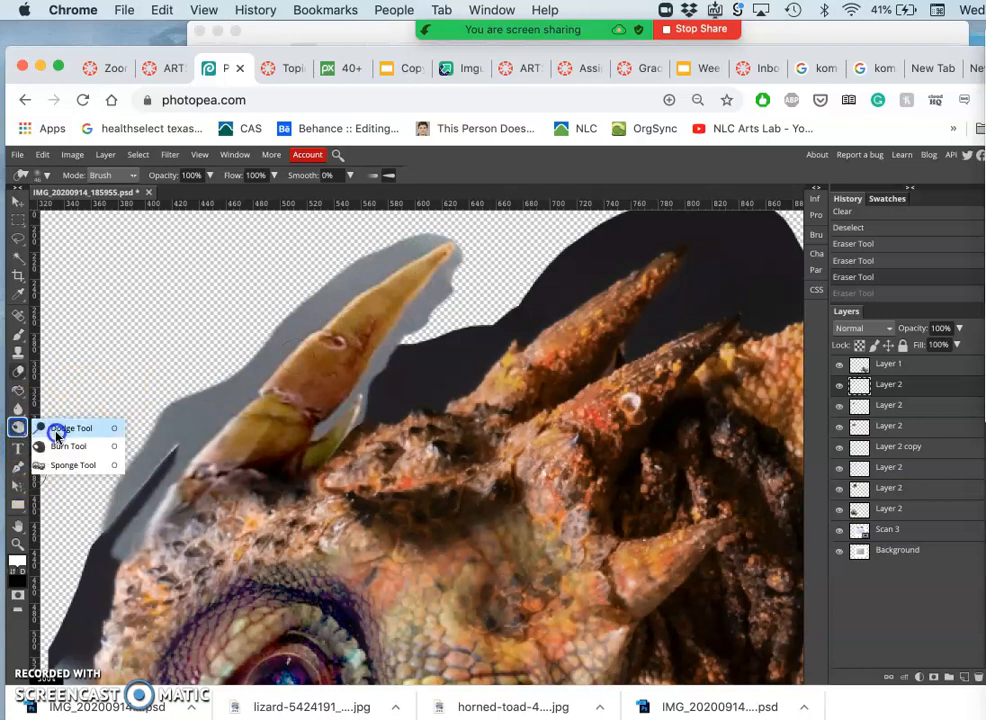
left_click(56, 431)
left_click(215, 176)
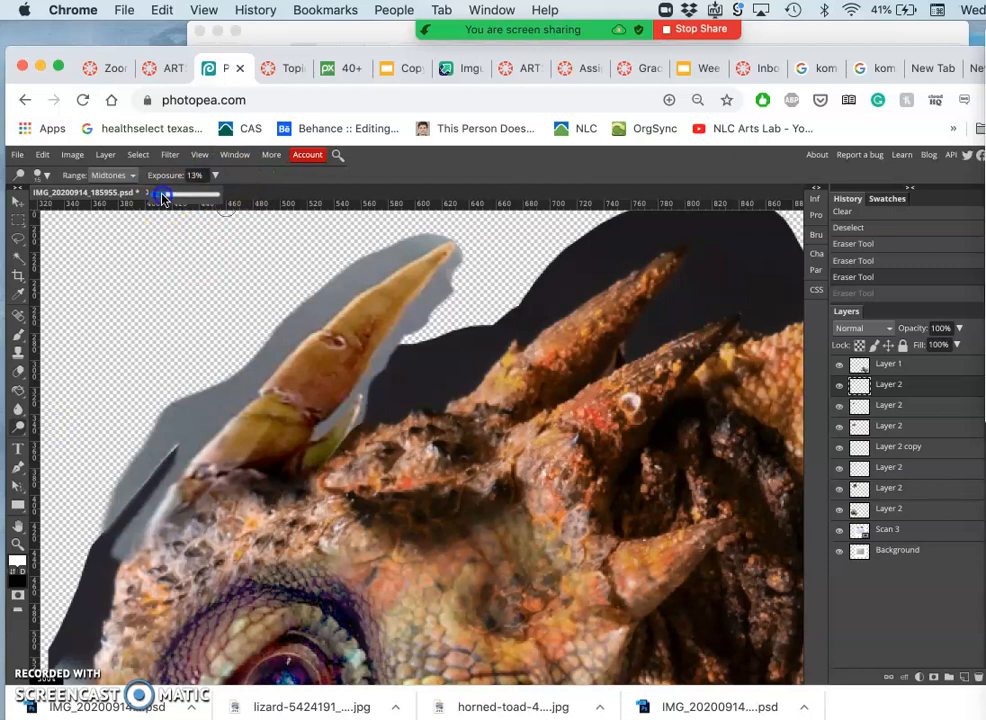
left_click(41, 175)
left_click_drag(52, 240, 44, 239)
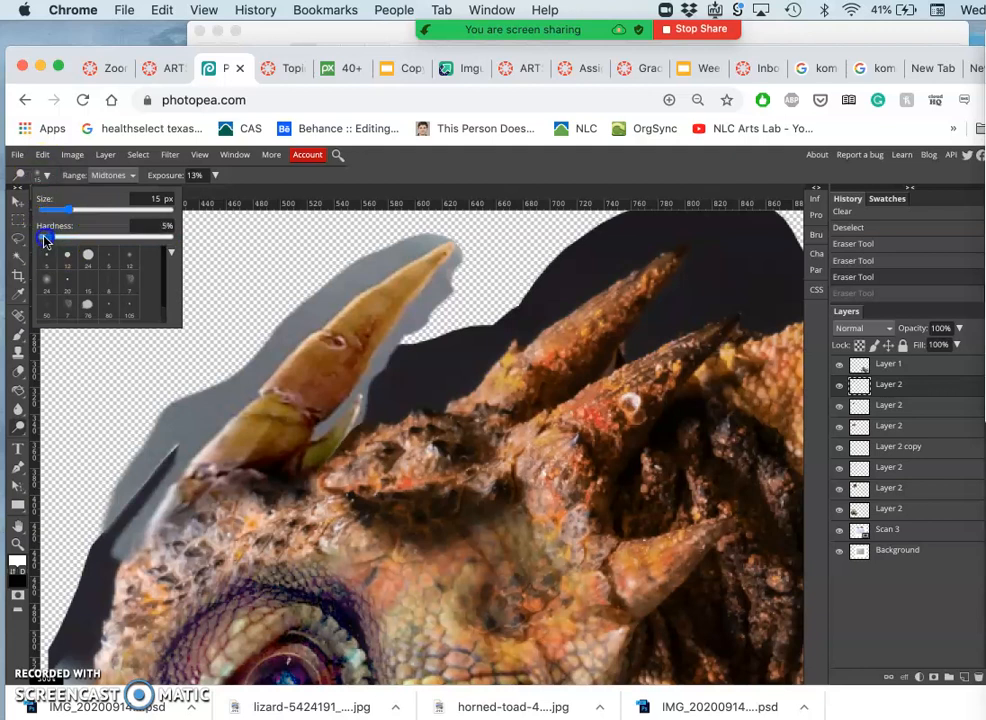
left_click(90, 212)
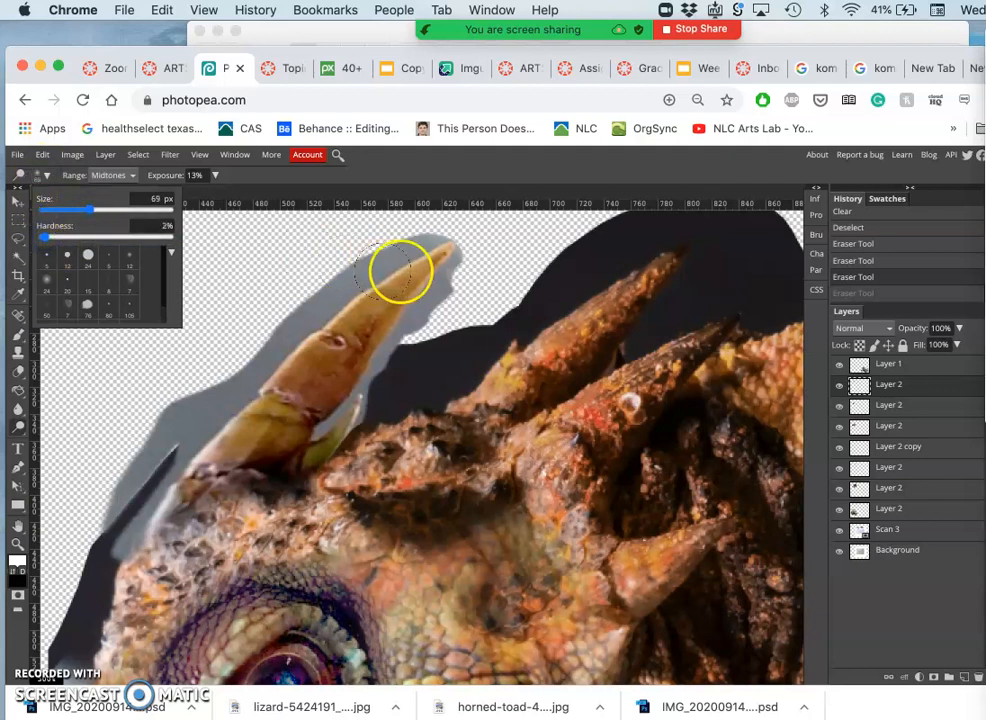
left_click_drag(438, 247, 414, 263)
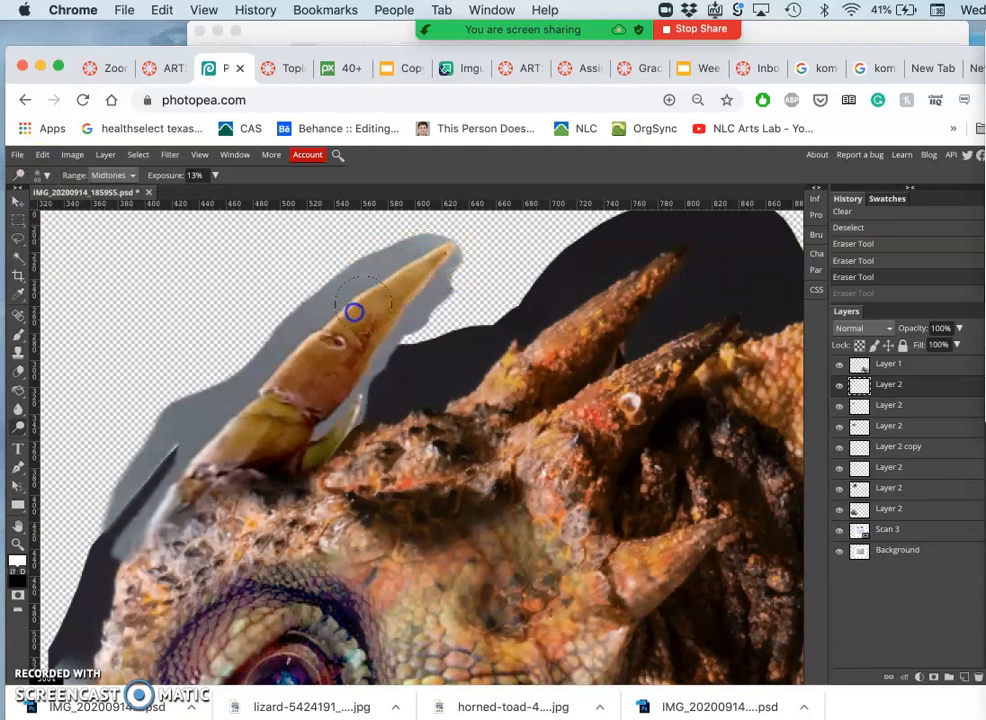
mouse_move(338, 311)
left_mouse_down()
mouse_move(263, 386)
mouse_move(330, 318)
mouse_move(343, 318)
mouse_move(260, 418)
left_mouse_up()
left_click_drag(321, 337, 224, 464)
mouse_move(337, 326)
left_mouse_down()
mouse_move(274, 393)
mouse_move(359, 289)
left_mouse_up()
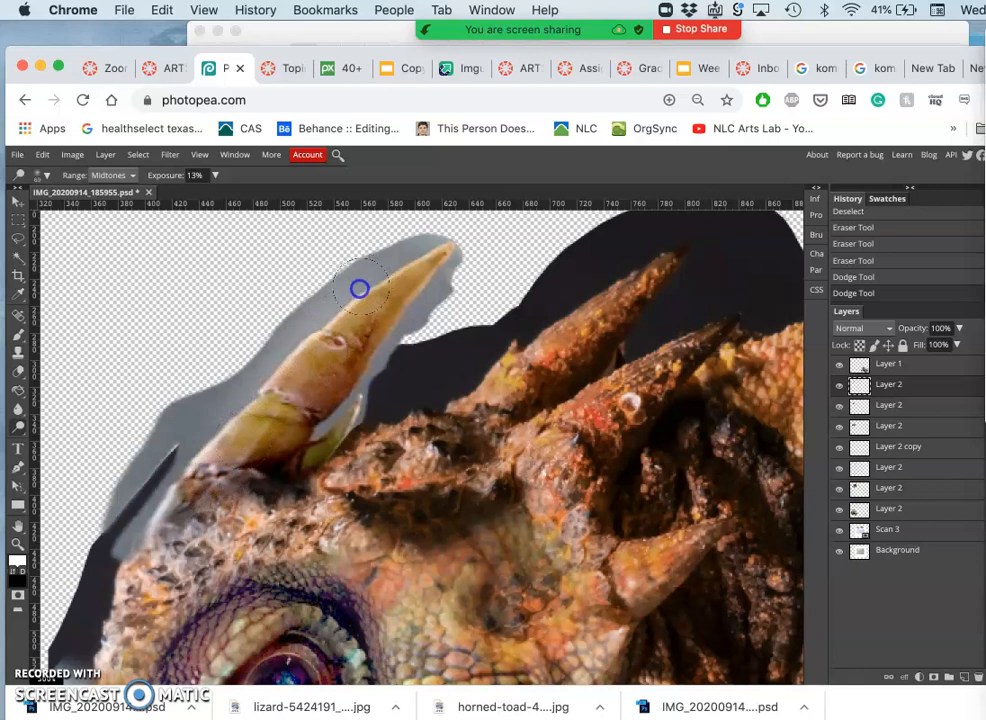
left_click_drag(396, 246, 270, 373)
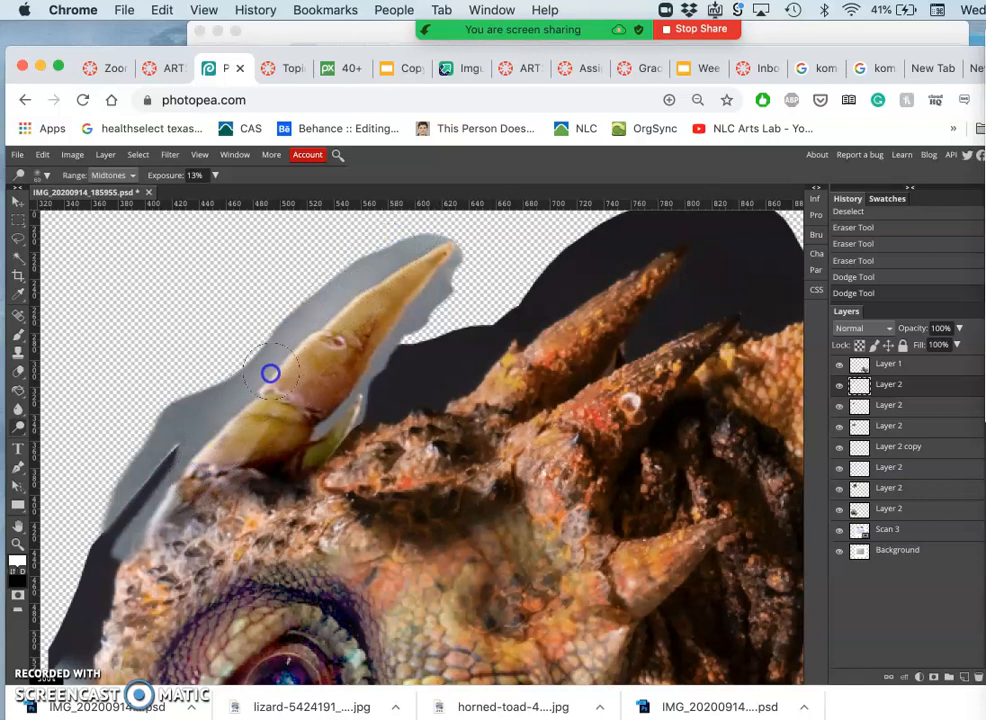
left_click_drag(414, 229, 219, 443)
Darken the large horn's crest-side edge and the small spike at its base using the Burn tool at 17% midtone exposure.
left_click(18, 427)
left_click(50, 445)
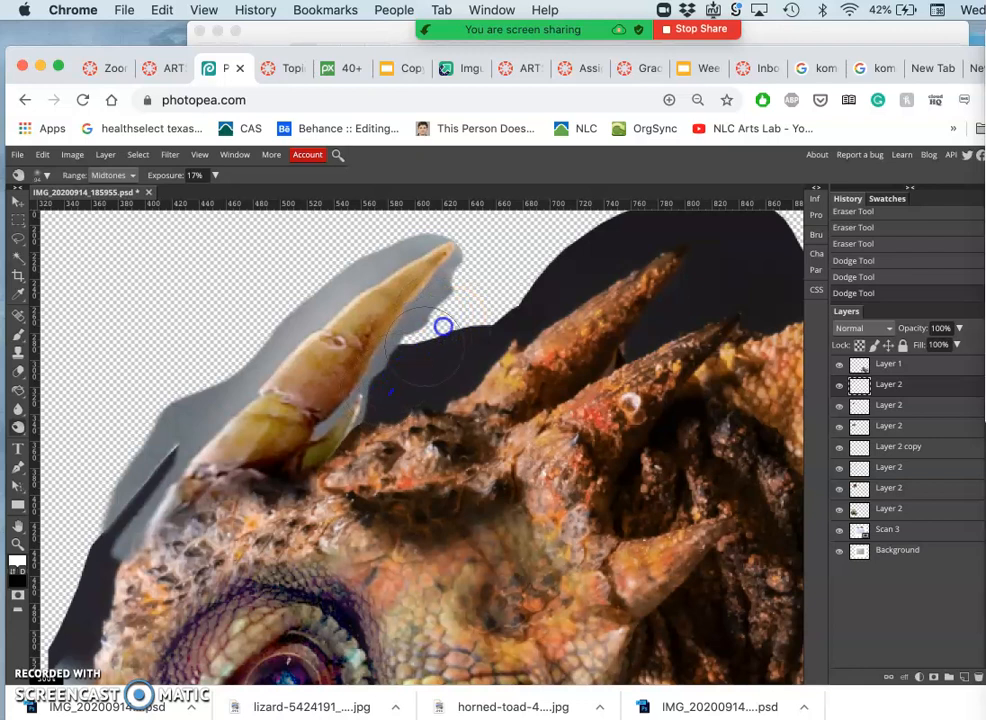
left_click(356, 403)
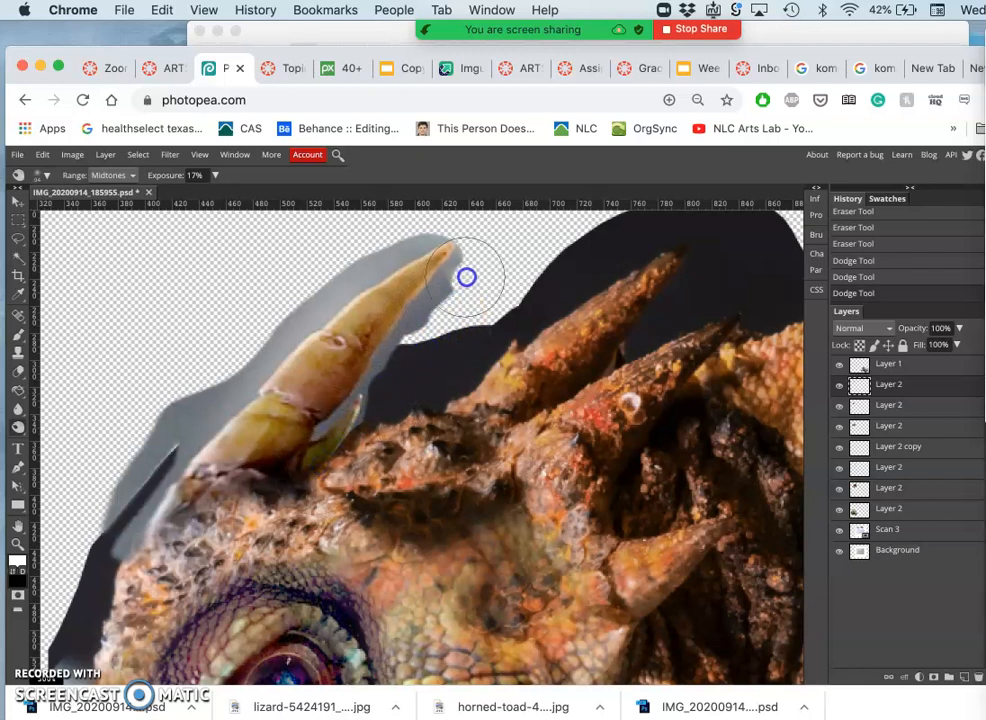
mouse_move(464, 280)
left_mouse_down()
mouse_move(463, 349)
mouse_move(446, 395)
left_mouse_up()
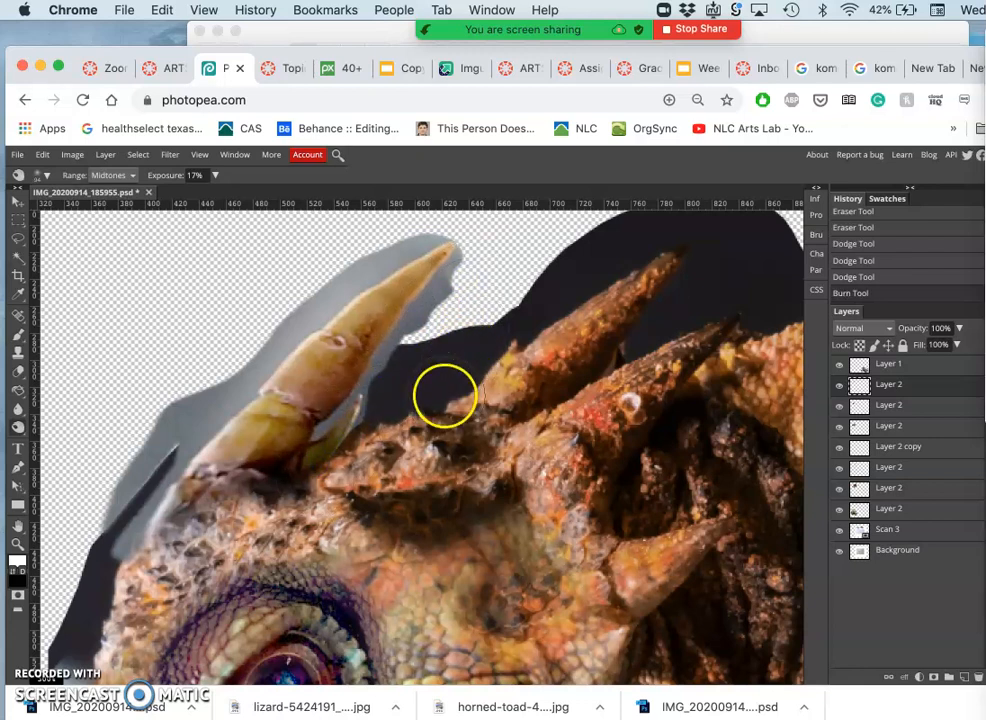
Toggle the visibility of individual layers to identify the head pieces, and hide Layer 2 copy.
scroll(445, 397, "down", 5)
scroll(637, 501, "right", 3)
scroll(637, 501, "down", 1)
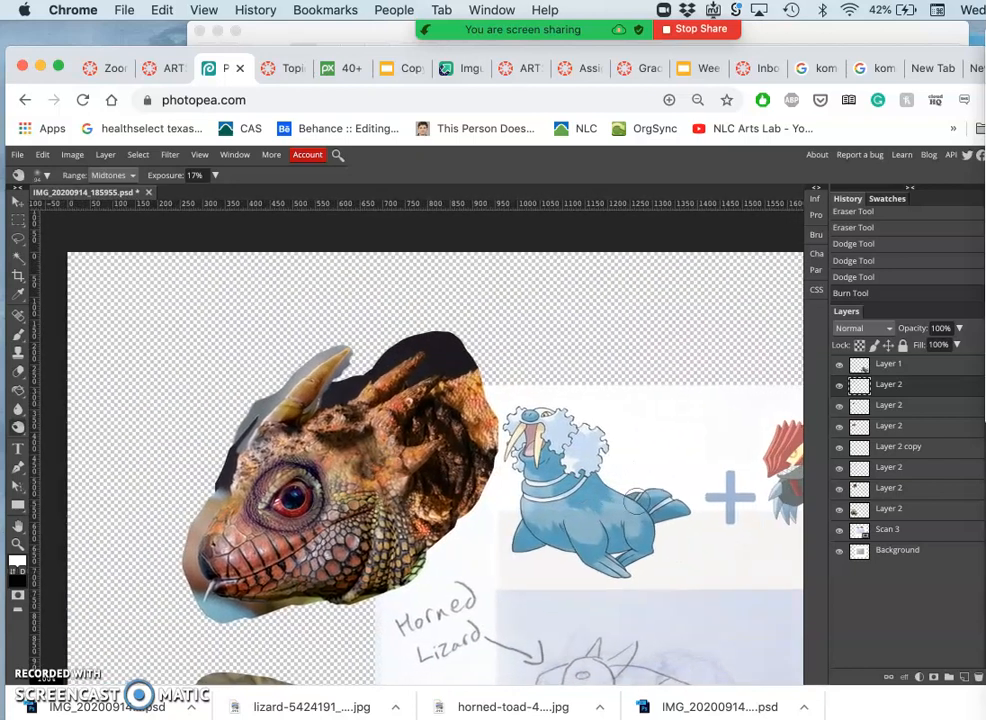
scroll(637, 501, "right", 3)
scroll(637, 501, "down", 2)
left_click(428, 363)
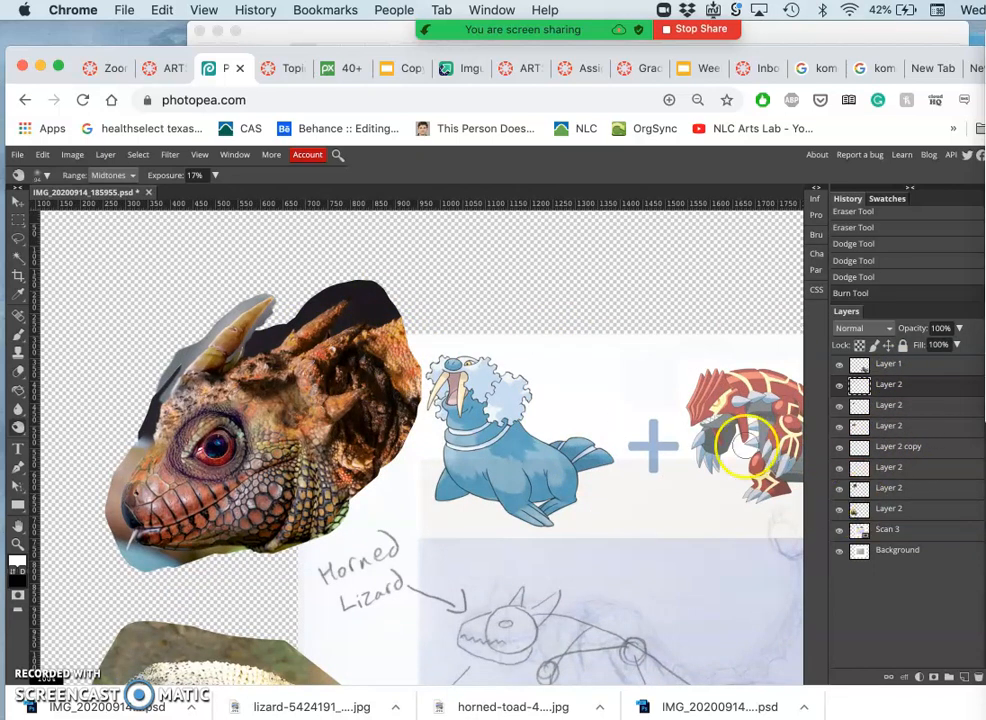
scroll(745, 447, "down", 5)
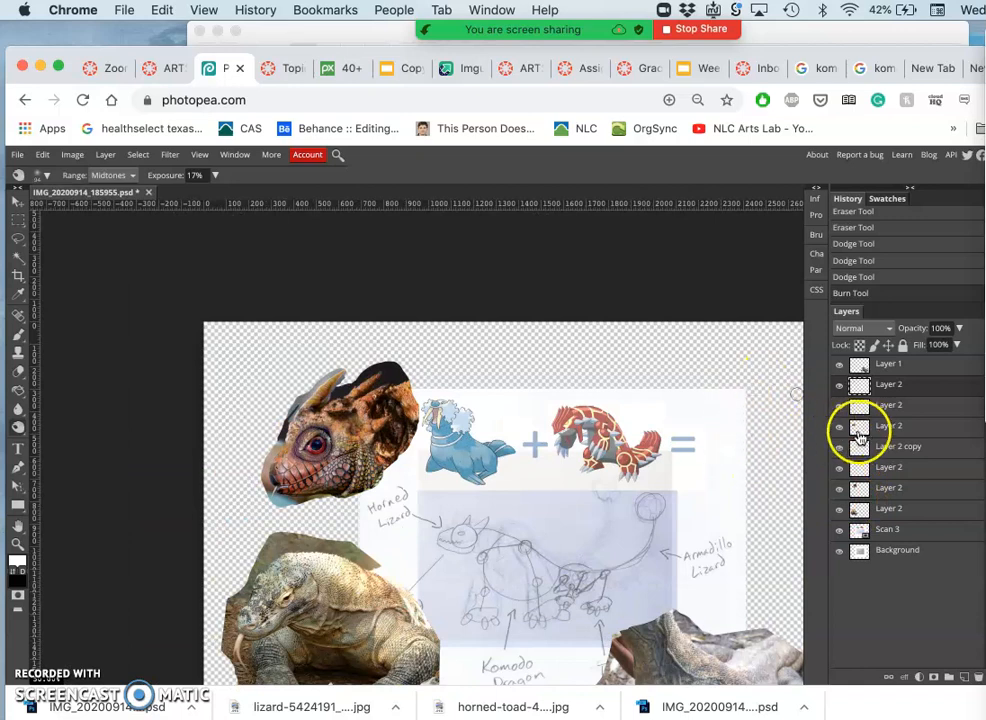
left_click(842, 408)
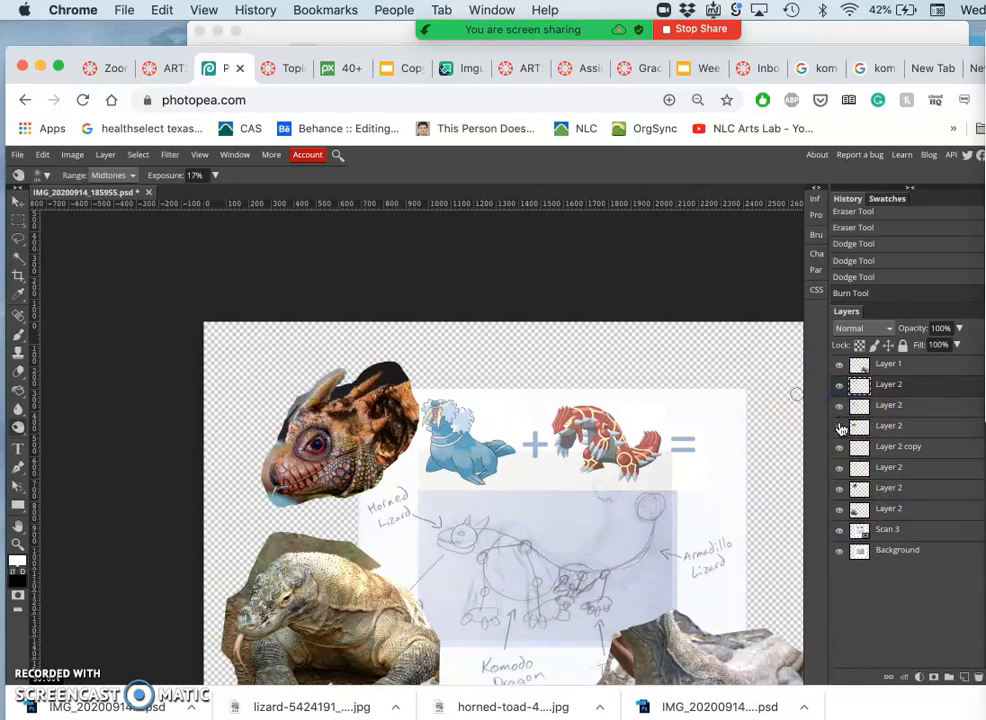
left_click(842, 428)
left_click(840, 466)
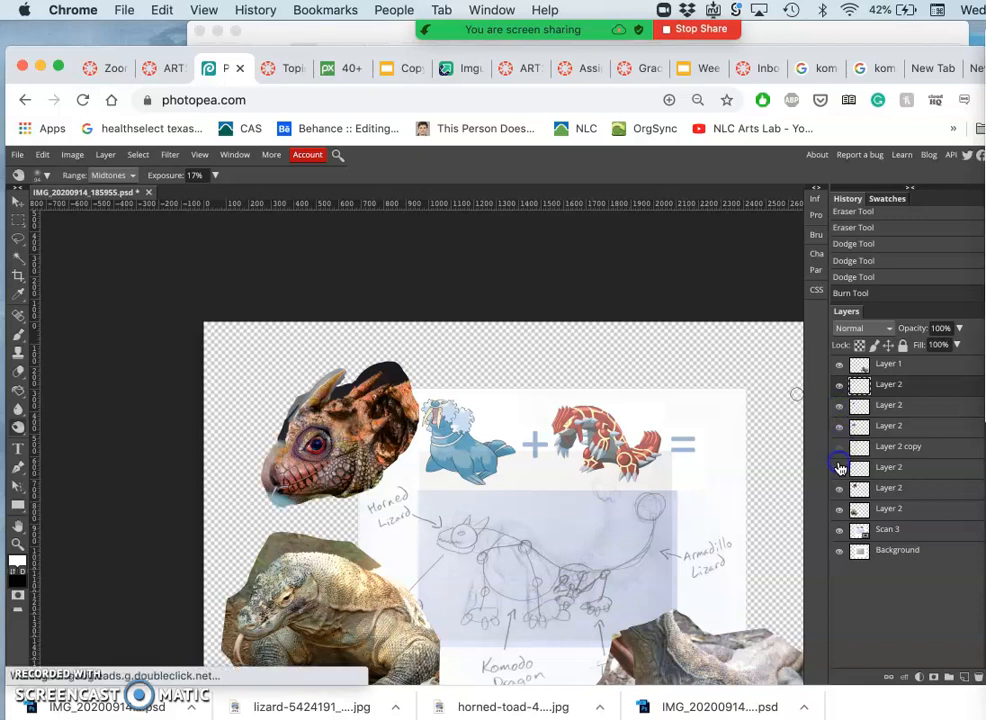
left_click(842, 488)
left_click(842, 488)
left_click(842, 488)
left_click(841, 509)
left_click(841, 509)
left_click(841, 490)
left_click(841, 490)
Group the six layers that make up the lizard head into a folder and name it Head.
left_click_drag(880, 492, 893, 392)
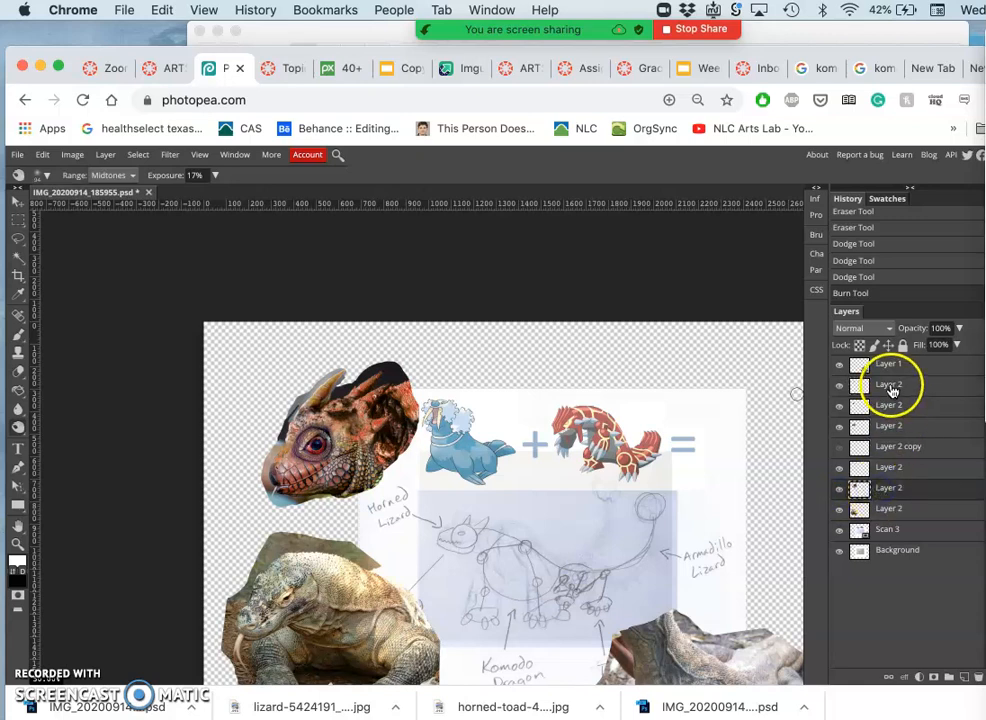
left_click(893, 391, "shift")
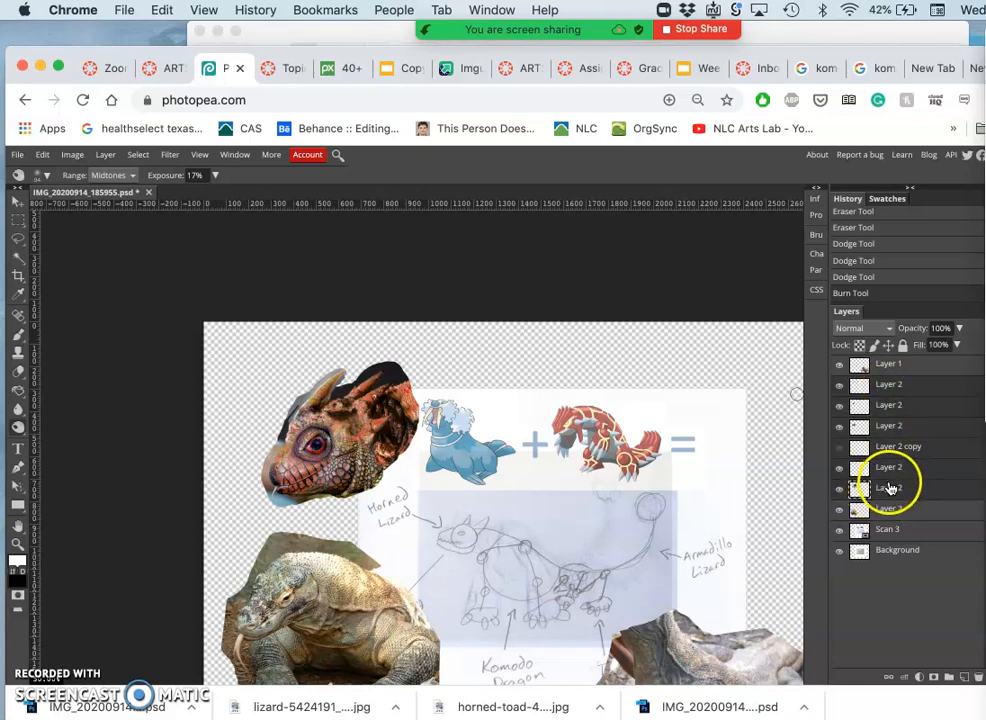
left_click(949, 678)
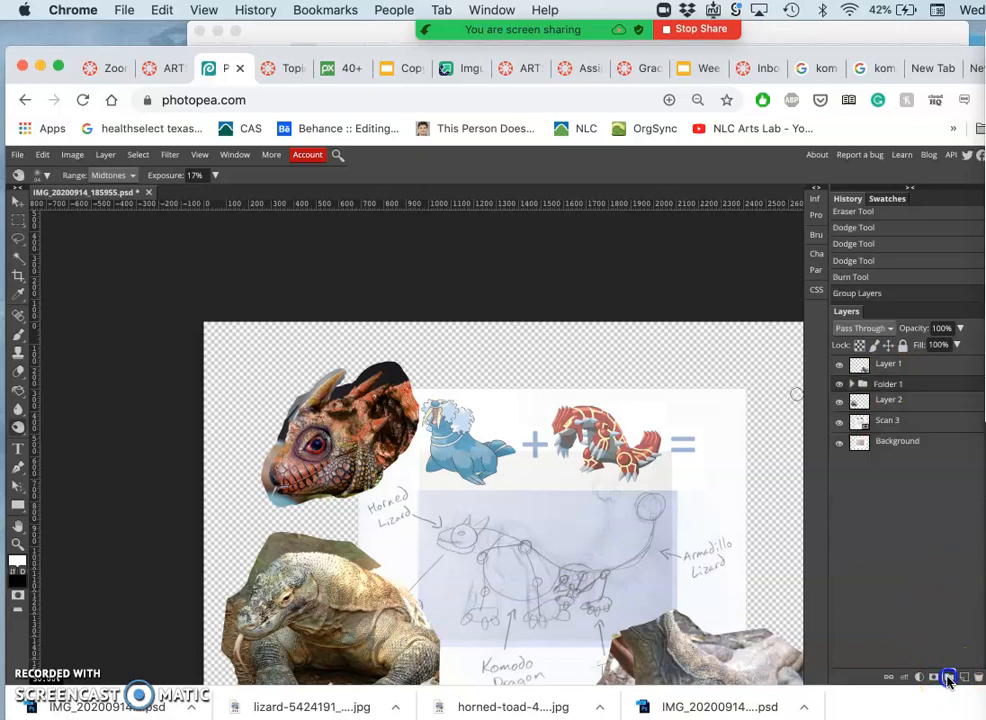
left_click(883, 382)
type("Head")
left_click(937, 385)
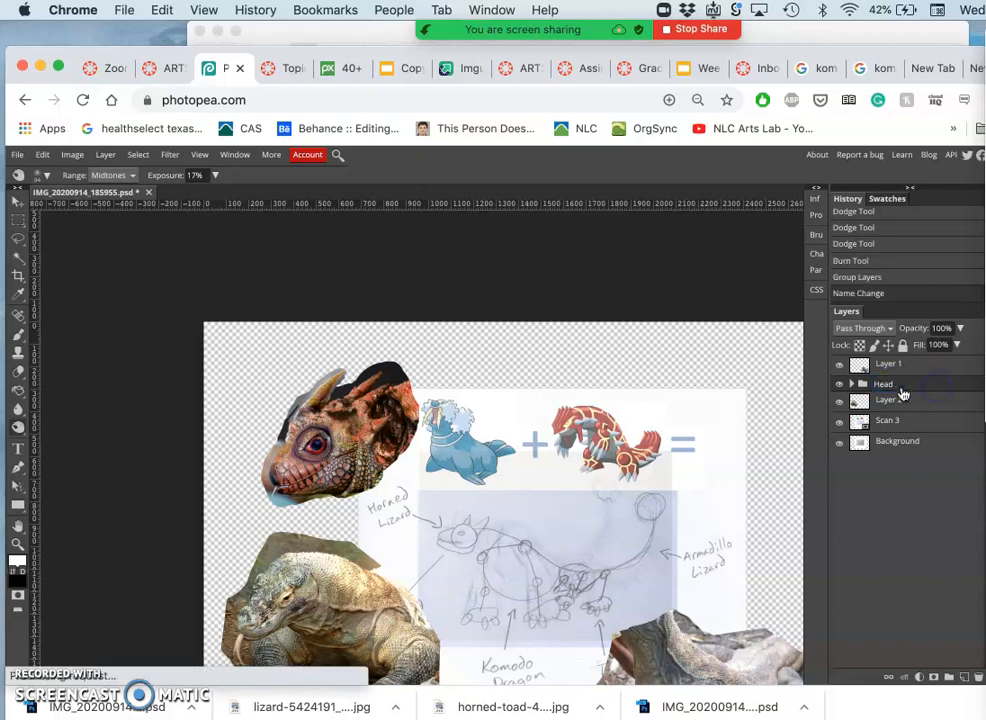
Inspect the Head folder by expanding and collapsing its contents and toggling the whole group's visibility.
left_click(841, 386)
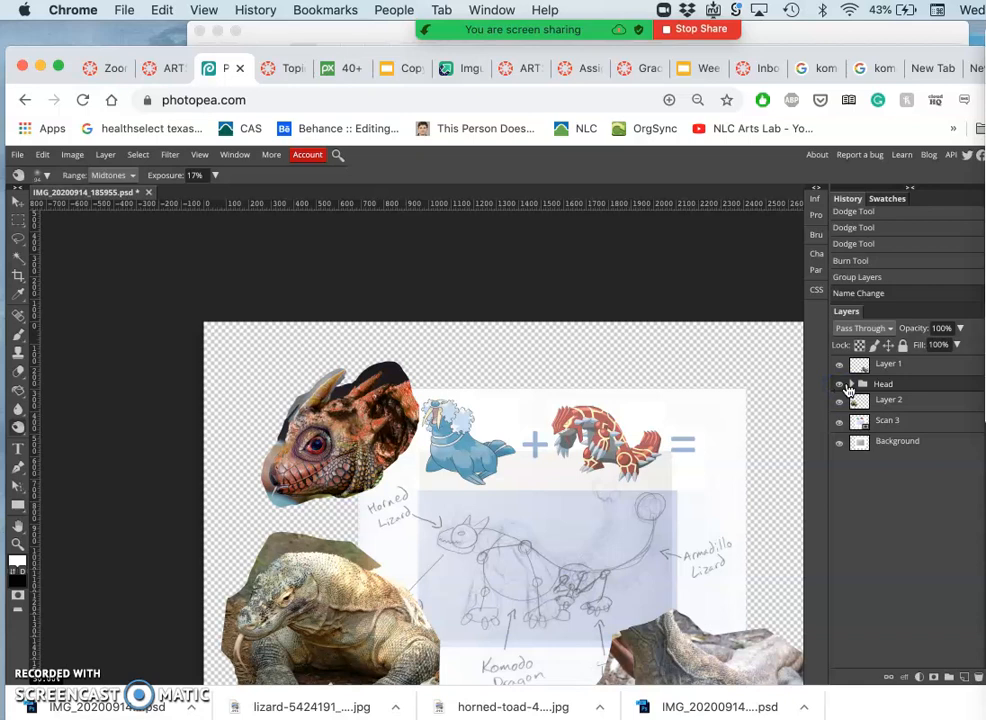
left_click(851, 385)
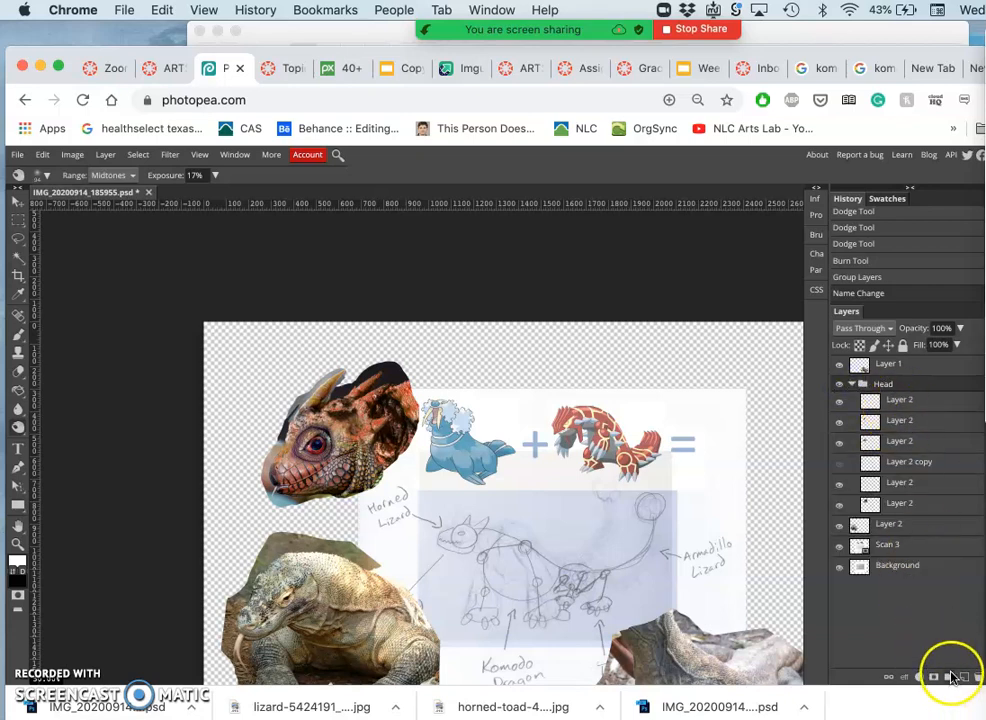
left_click(852, 385)
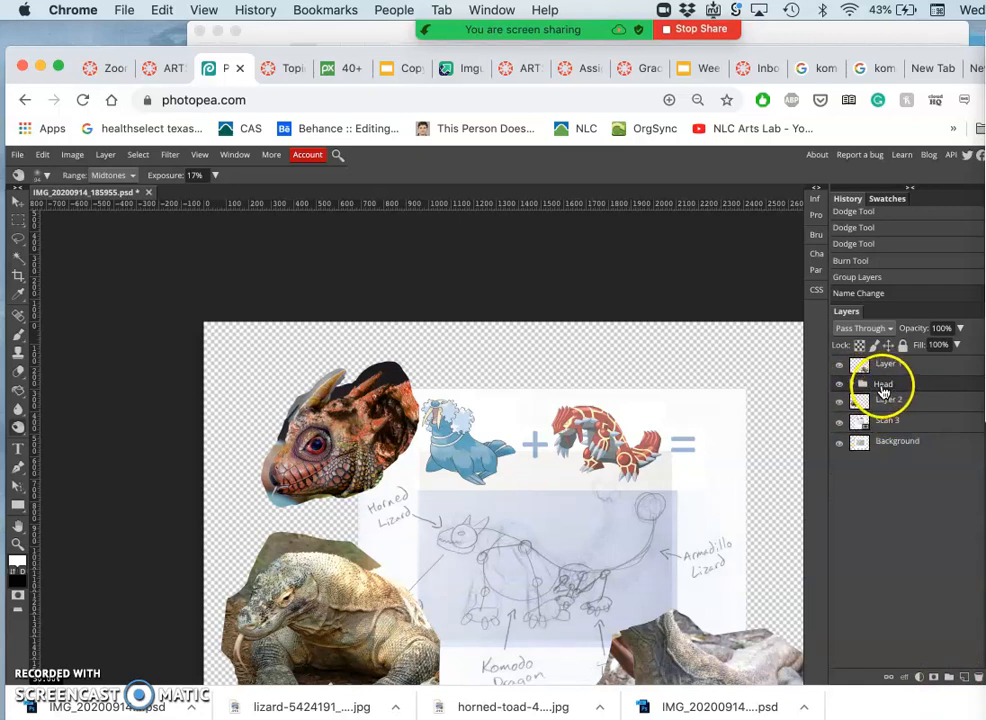
left_click(840, 385)
left_click(840, 385)
left_click(840, 386)
left_click(840, 386)
left_click(840, 386)
left_click(841, 386)
left_click(854, 386)
left_click_drag(875, 520, 890, 482)
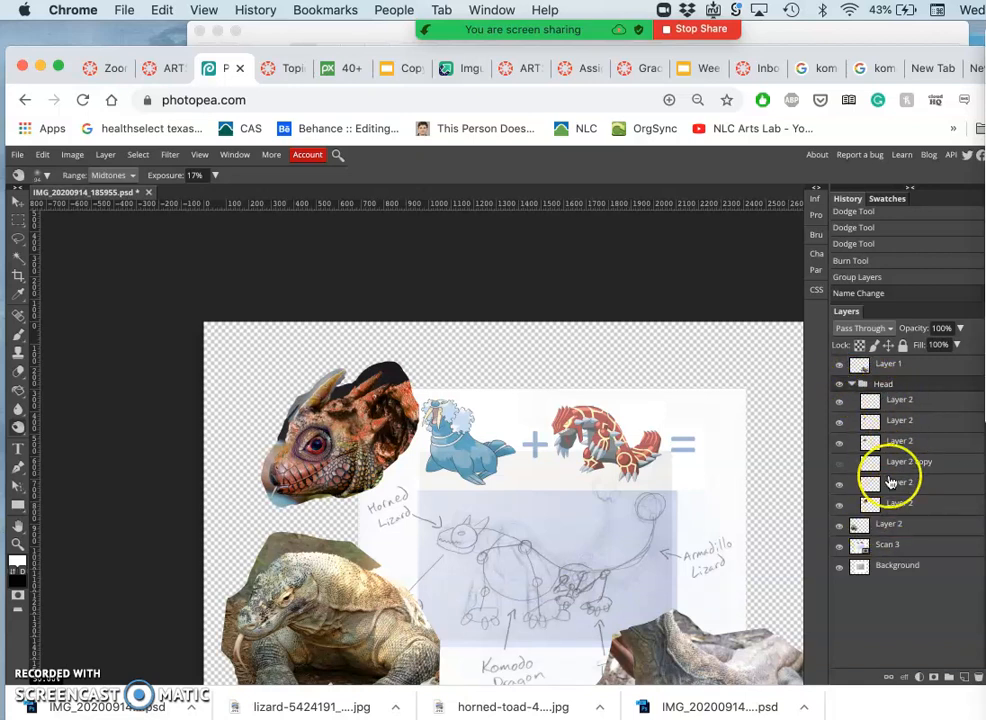
left_click(852, 385)
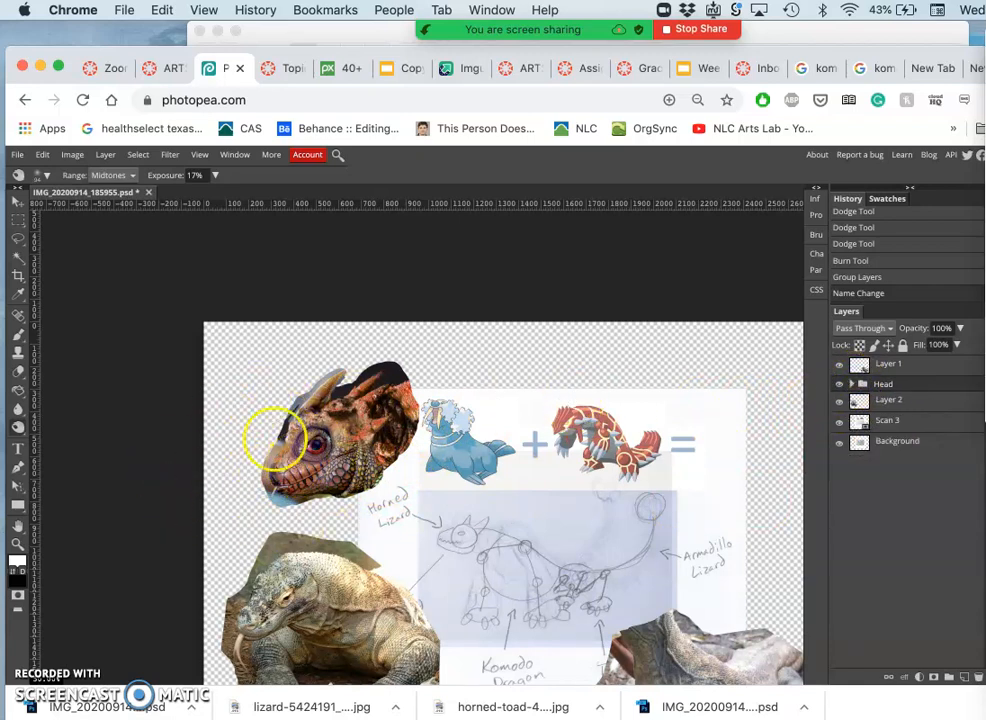
Move the whole Head group slightly up and toward the blue walrus picture.
left_click(17, 199)
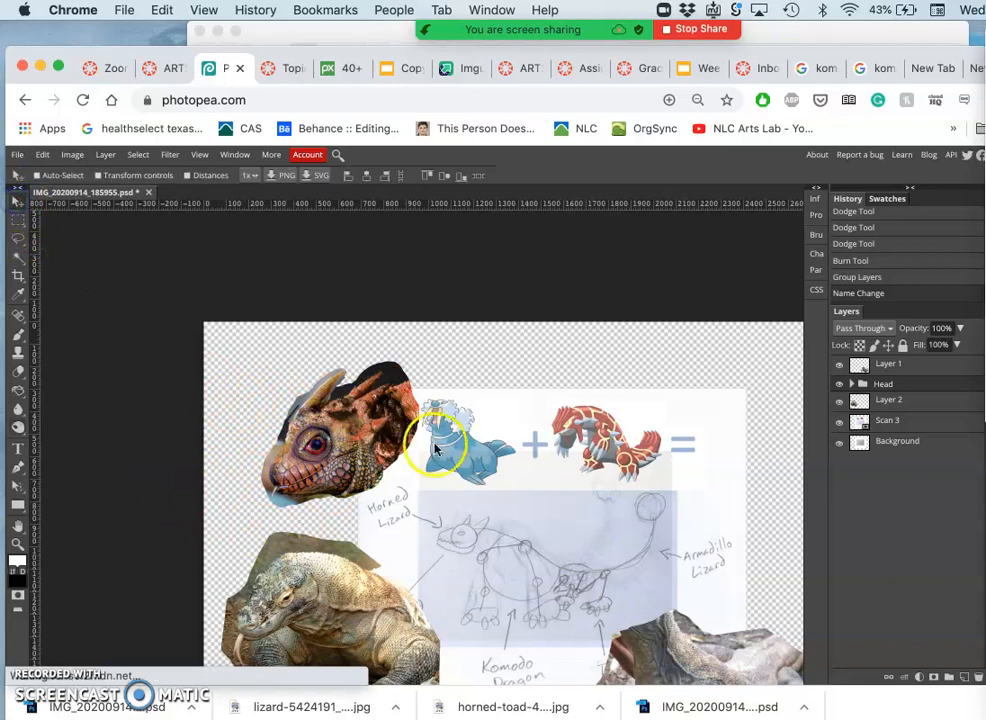
left_click(371, 456)
mouse_move(371, 456)
left_mouse_down()
mouse_move(360, 462)
mouse_move(410, 482)
mouse_move(364, 431)
mouse_move(359, 456)
mouse_move(384, 431)
mouse_move(461, 495)
mouse_move(363, 448)
left_mouse_up()
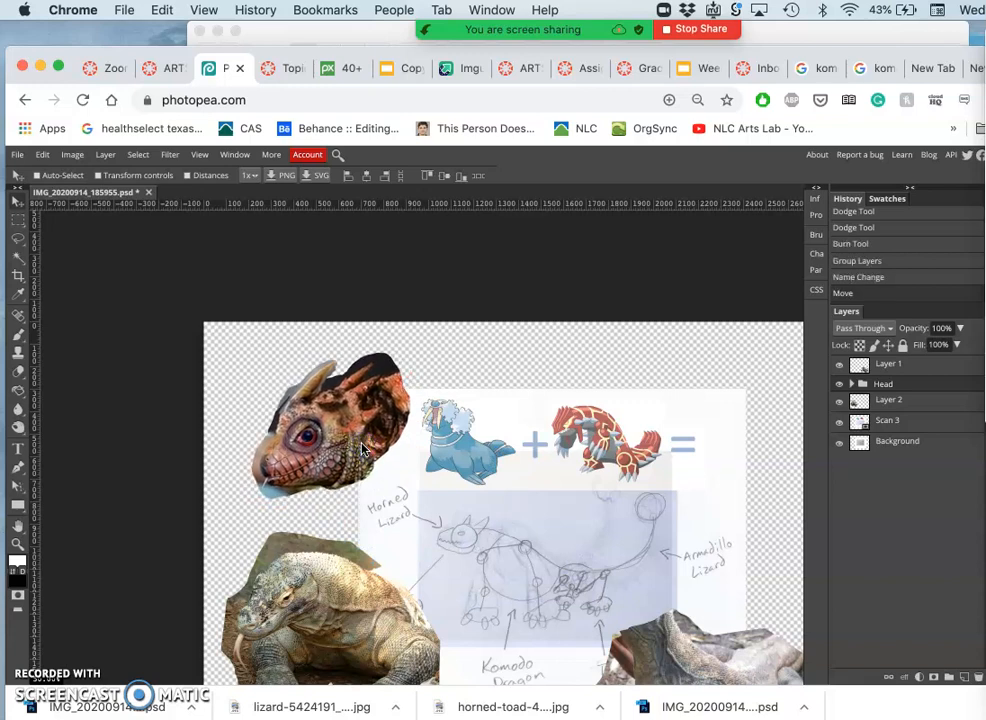
scroll(363, 449, "up", 5)
left_click_drag(362, 448, 391, 427)
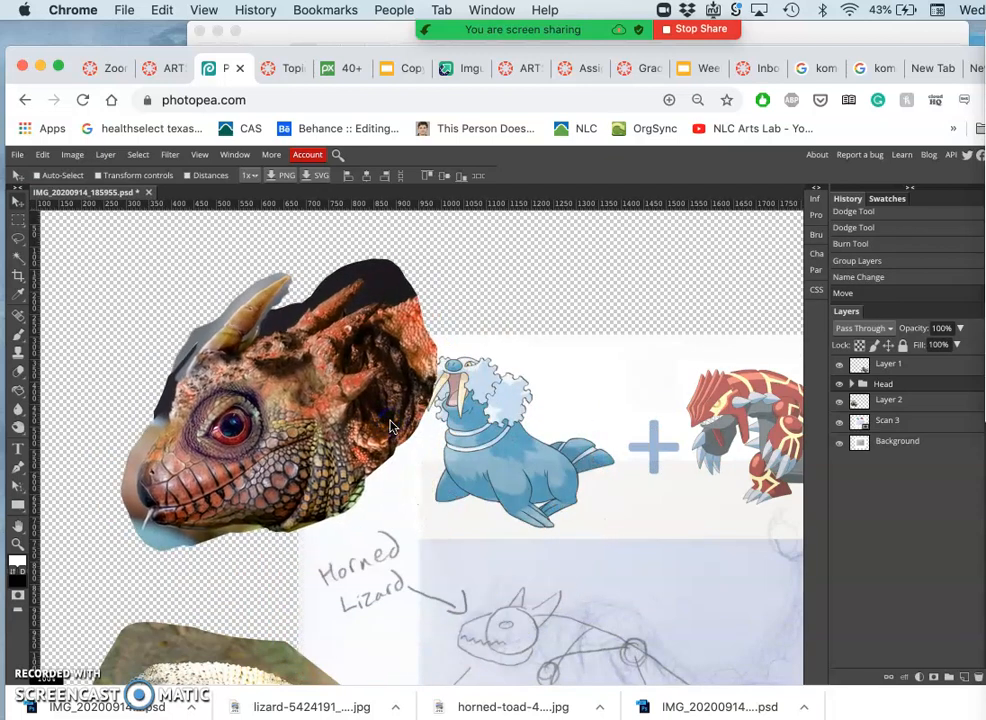
Rotate the whole Head group clockwise by about 12° with Free Transform and apply it.
key("alt+super+t")
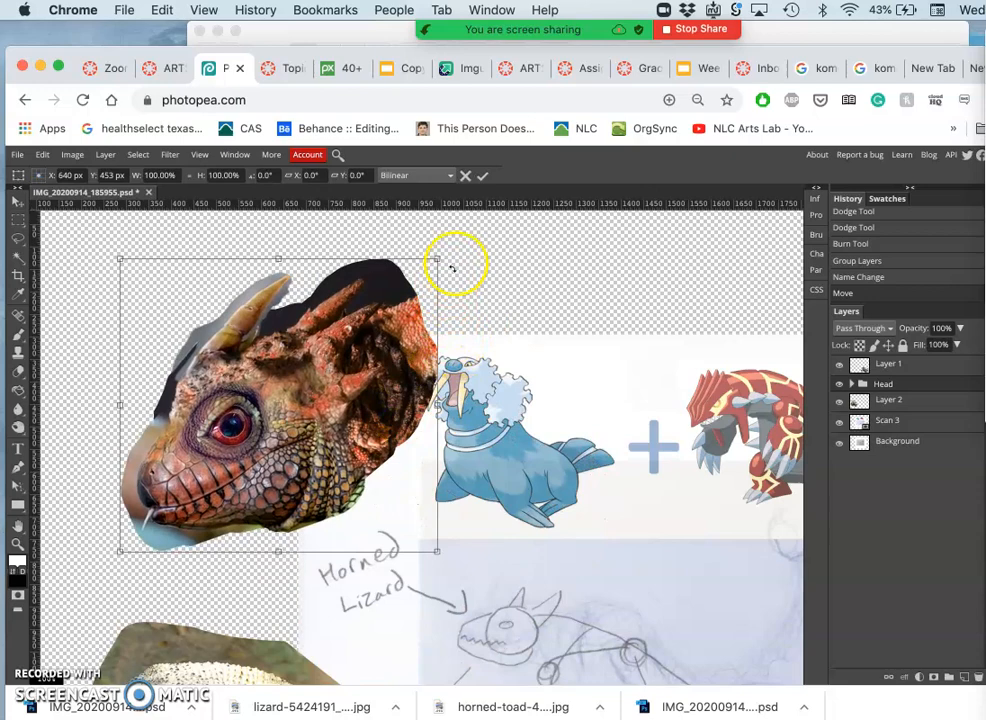
left_click_drag(467, 264, 445, 318)
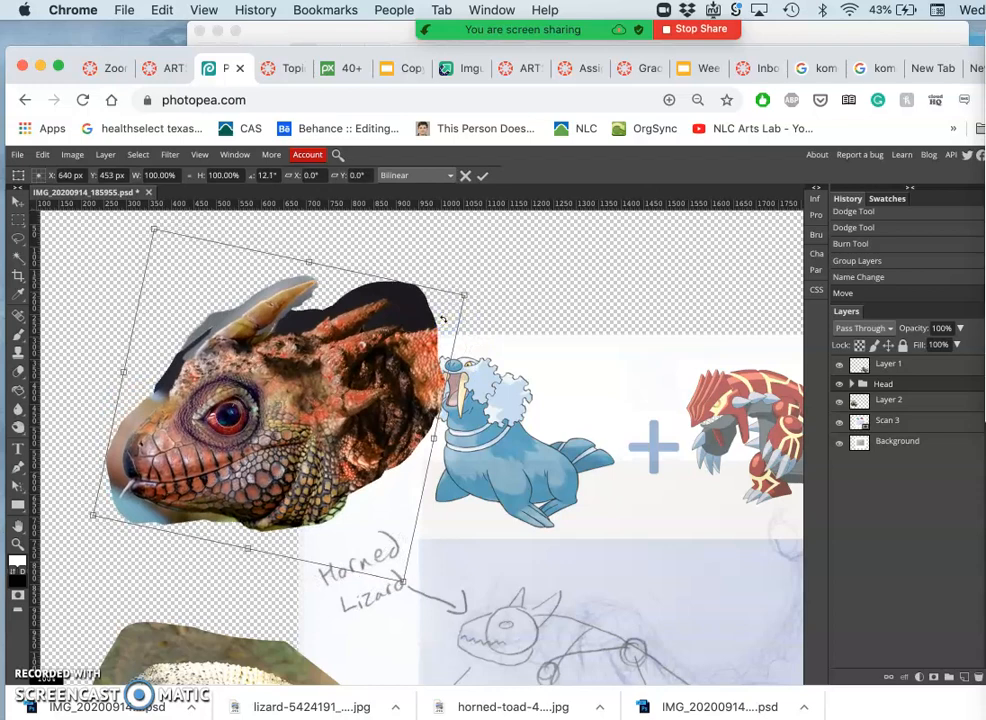
scroll(443, 318, "up", 3)
scroll(443, 318, "down", 5)
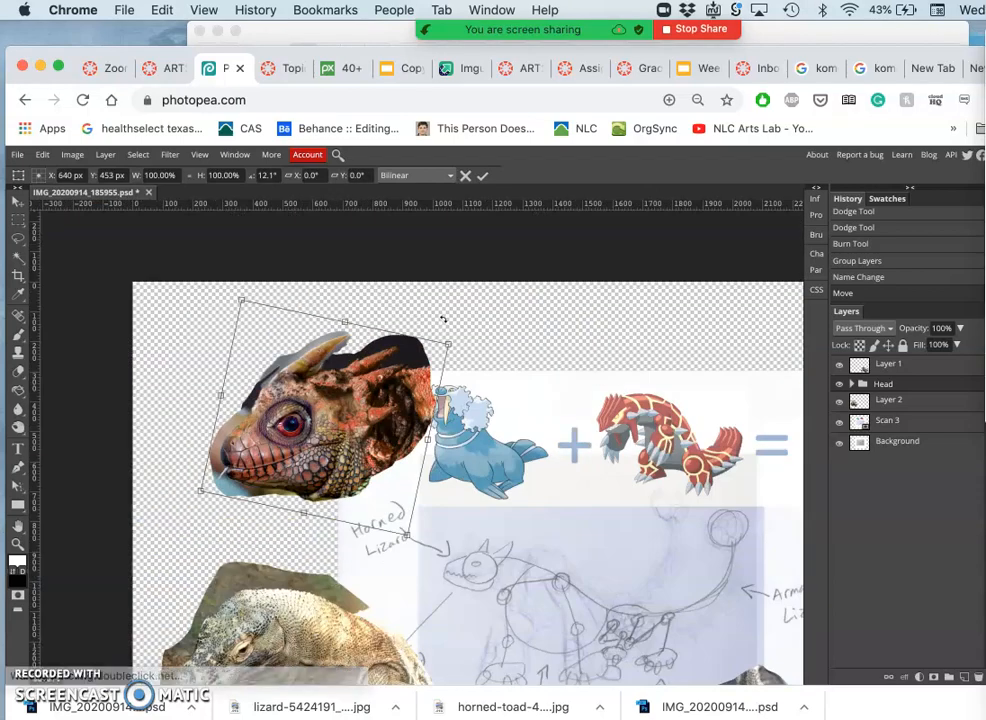
key("Return")
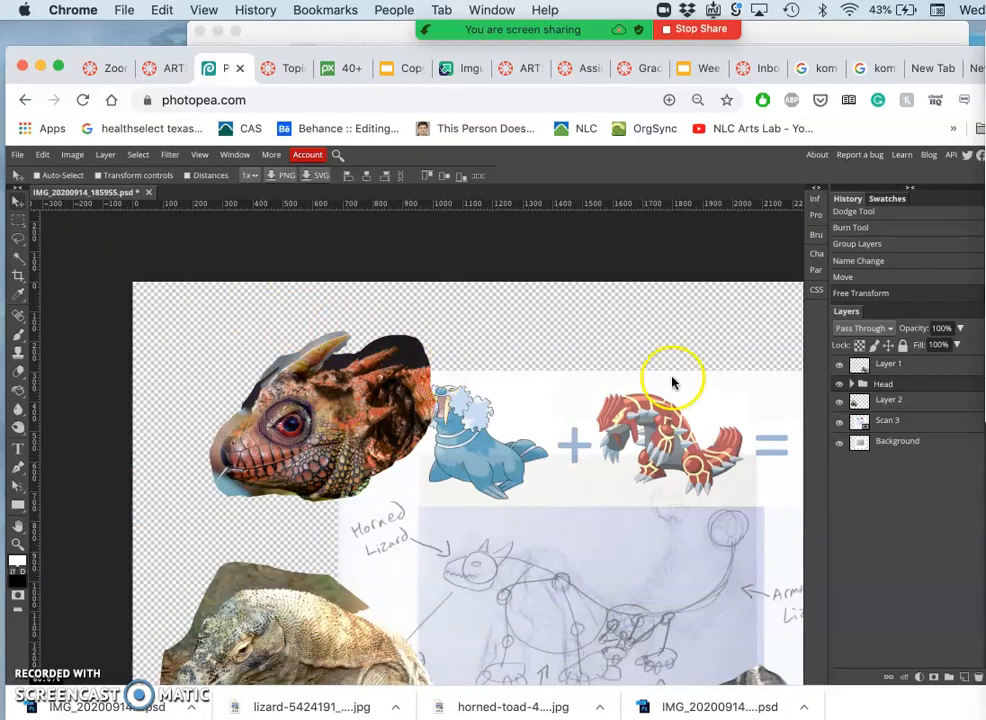
Expand the Head group, make Layer 2 copy visible again, and toggle the neighbouring layers to identify the face piece.
left_click(851, 385)
left_click(852, 386)
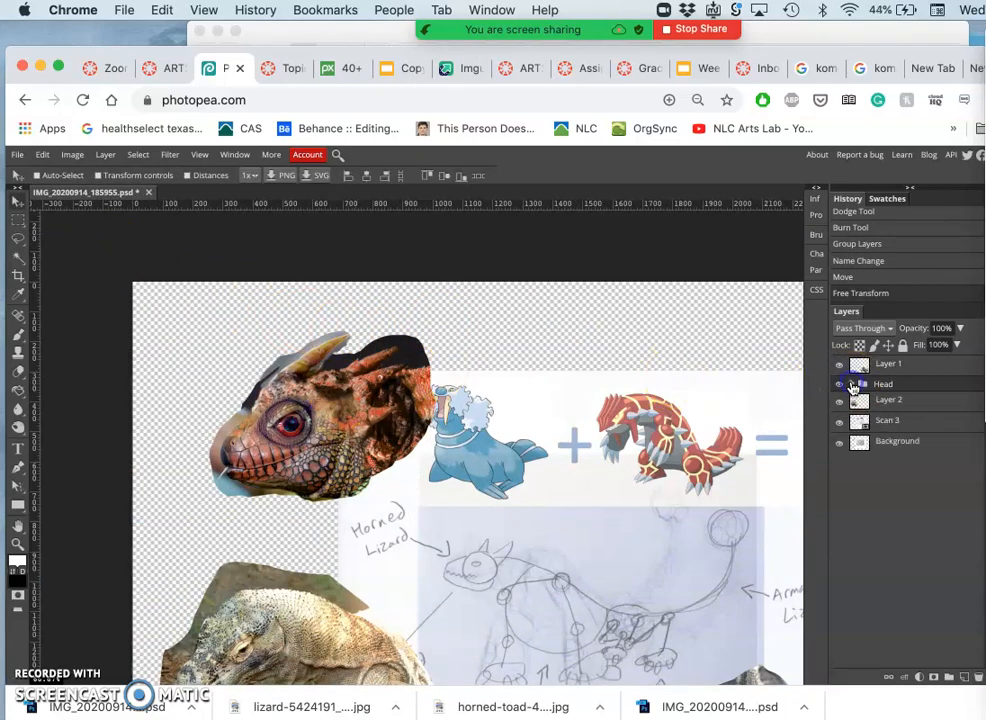
mouse_move(386, 370)
left_mouse_down()
mouse_move(352, 414)
mouse_move(349, 450)
left_mouse_up()
key("super+plus")
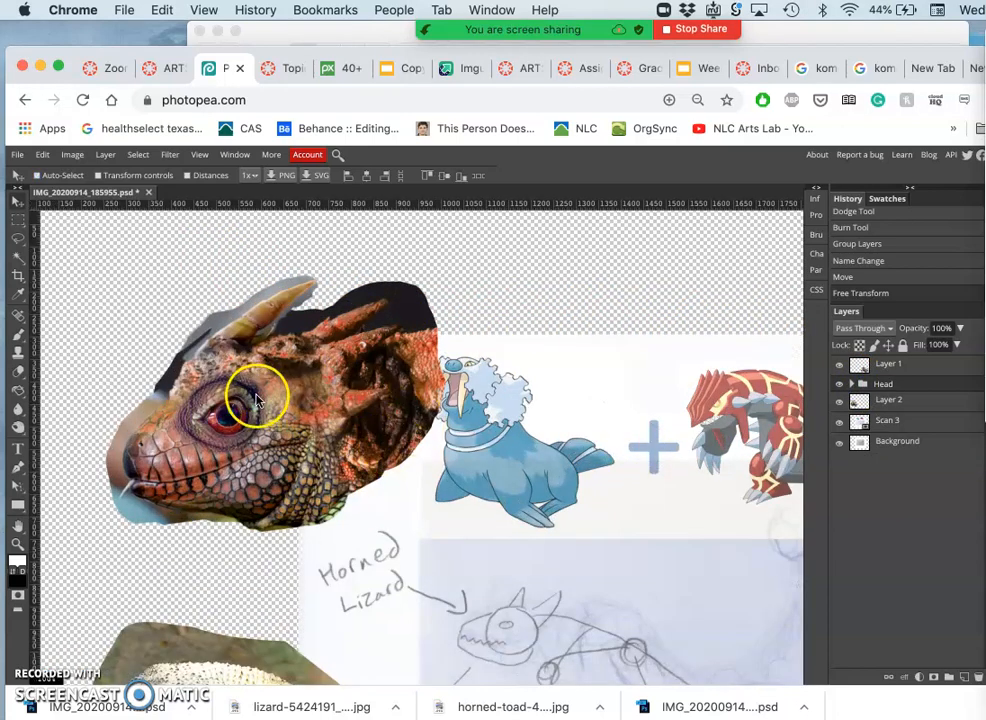
left_click(852, 386)
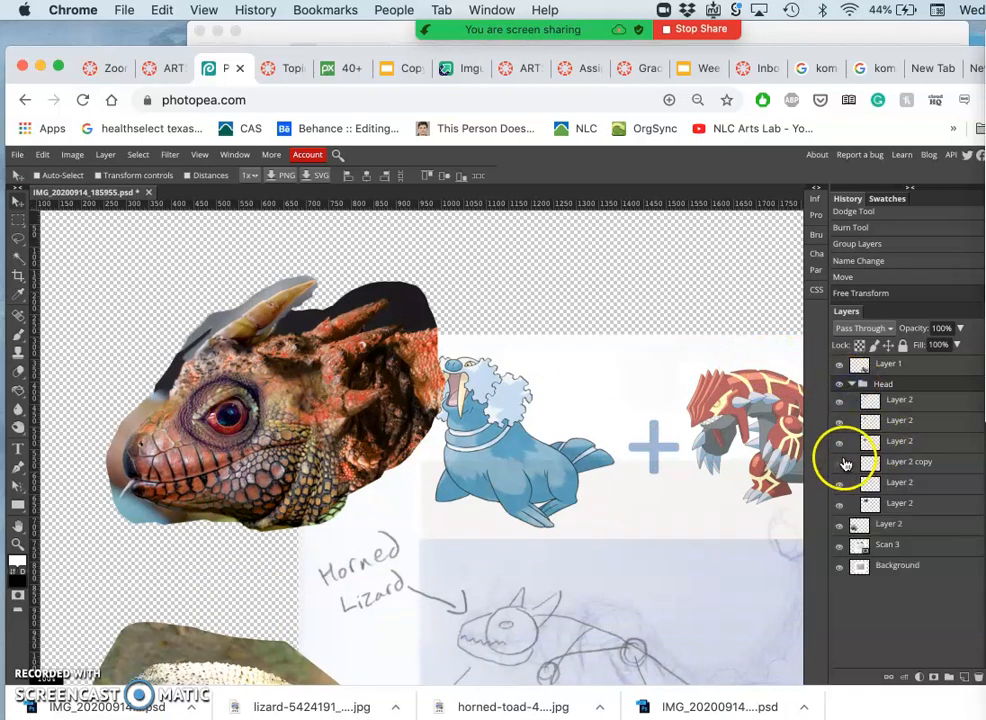
left_click(841, 465)
left_click(841, 484)
left_click(841, 443)
left_click(841, 443)
left_click(840, 422)
left_click(840, 422)
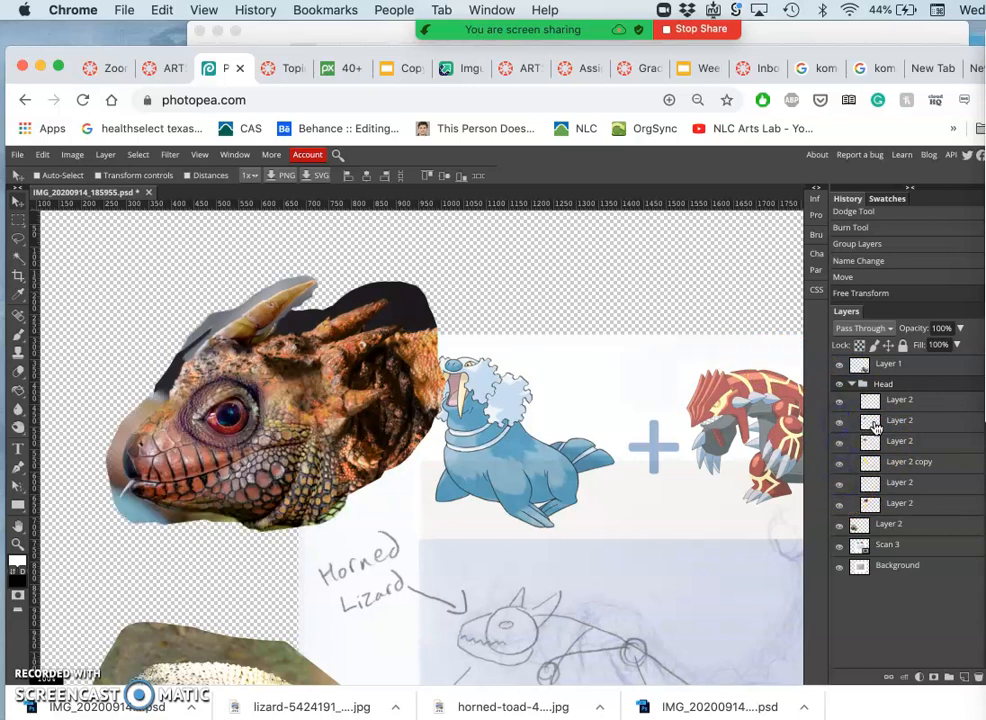
Lighten the skin around the eye on the second Layer 2 in the Head group, using the Dodge tool on Midtones at 13% exposure.
left_click(875, 424)
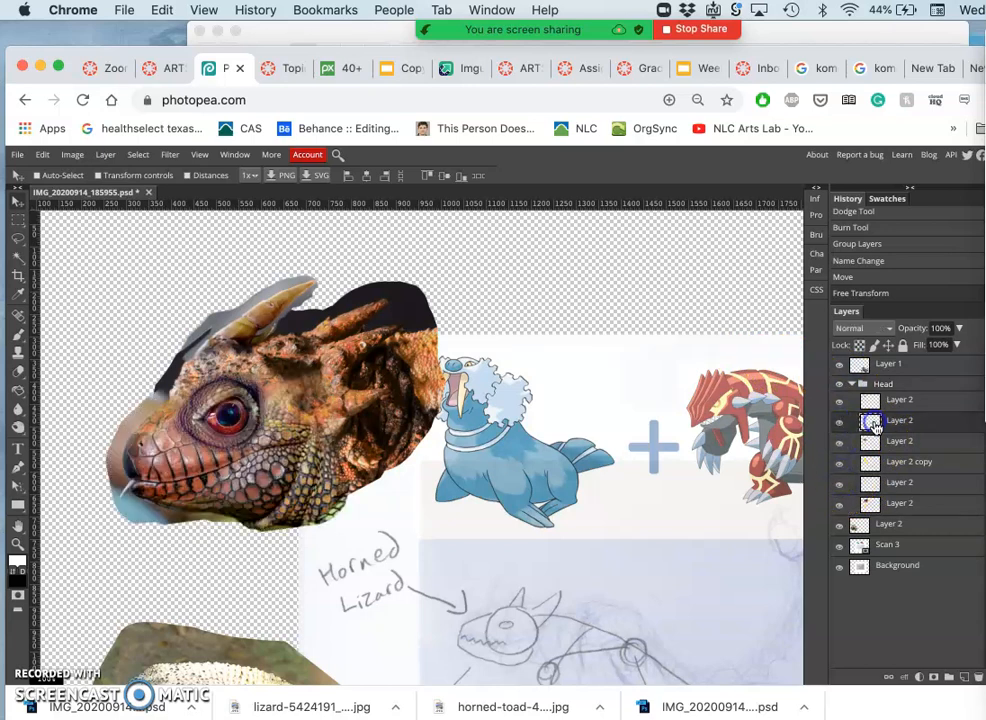
right_click(20, 428)
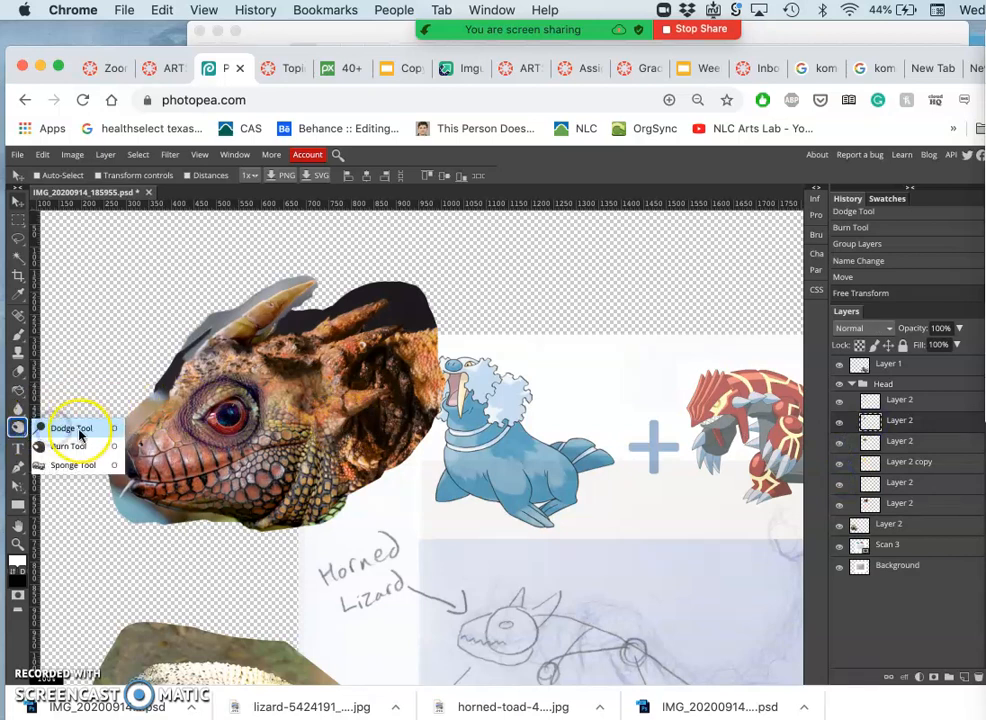
left_click(55, 429)
left_click_drag(253, 391, 251, 392)
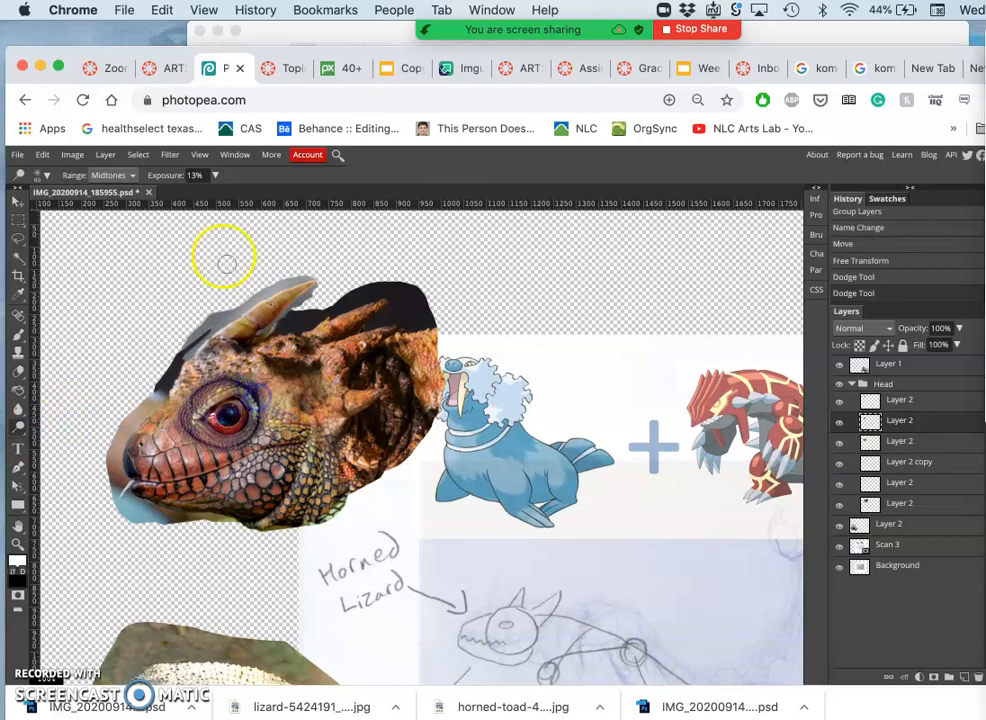
Set the Dodge range to Shadows and lighten the dark ring of skin around the lizard's eye.
left_click(125, 176)
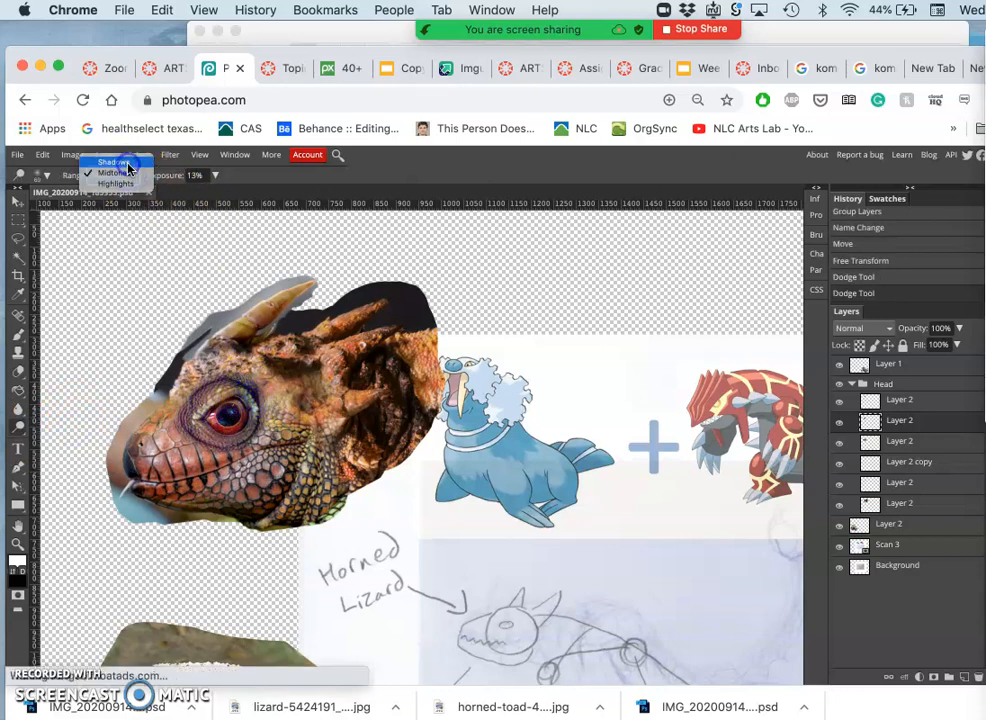
left_click(128, 162)
mouse_move(252, 390)
left_mouse_down()
mouse_move(192, 383)
mouse_move(212, 373)
mouse_move(178, 393)
mouse_move(216, 381)
left_mouse_up()
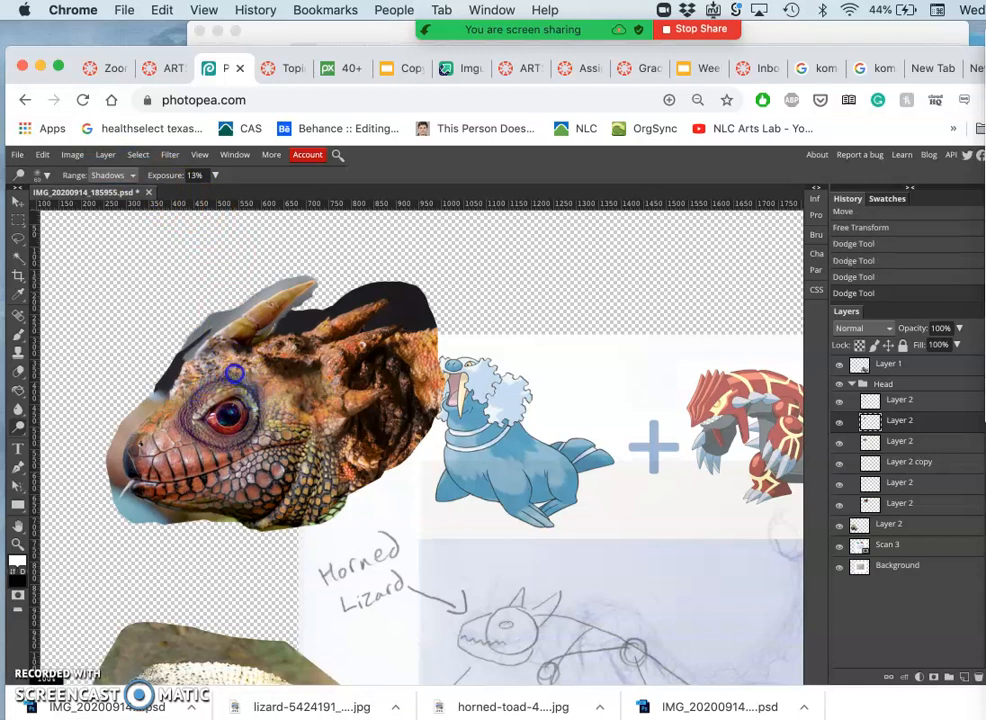
left_click_drag(201, 318, 212, 330)
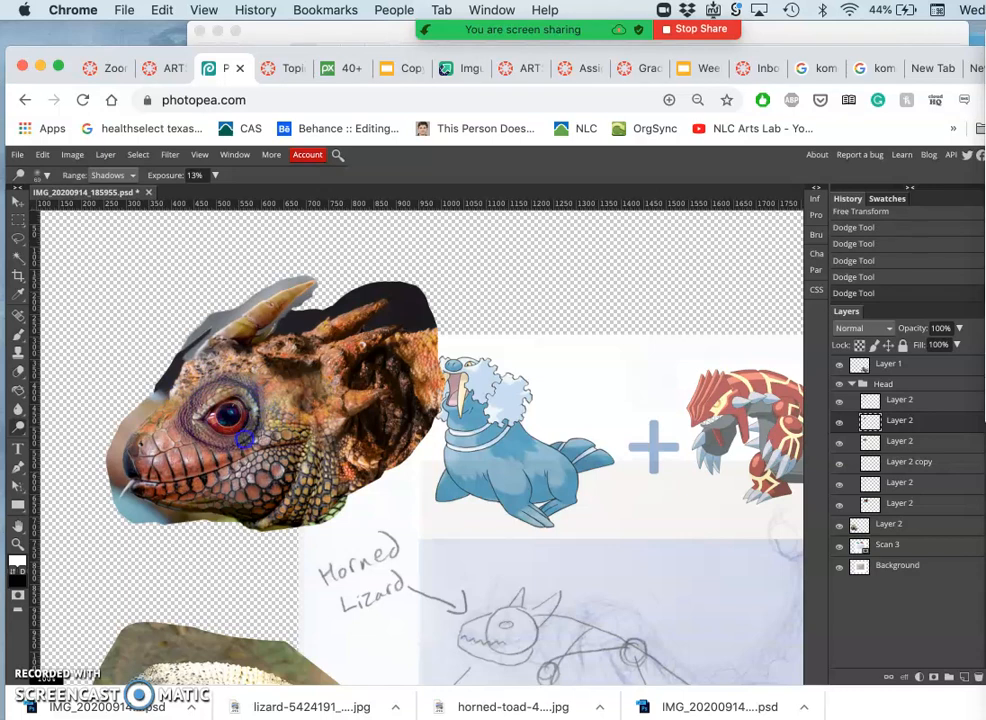
left_click_drag(180, 424, 186, 437)
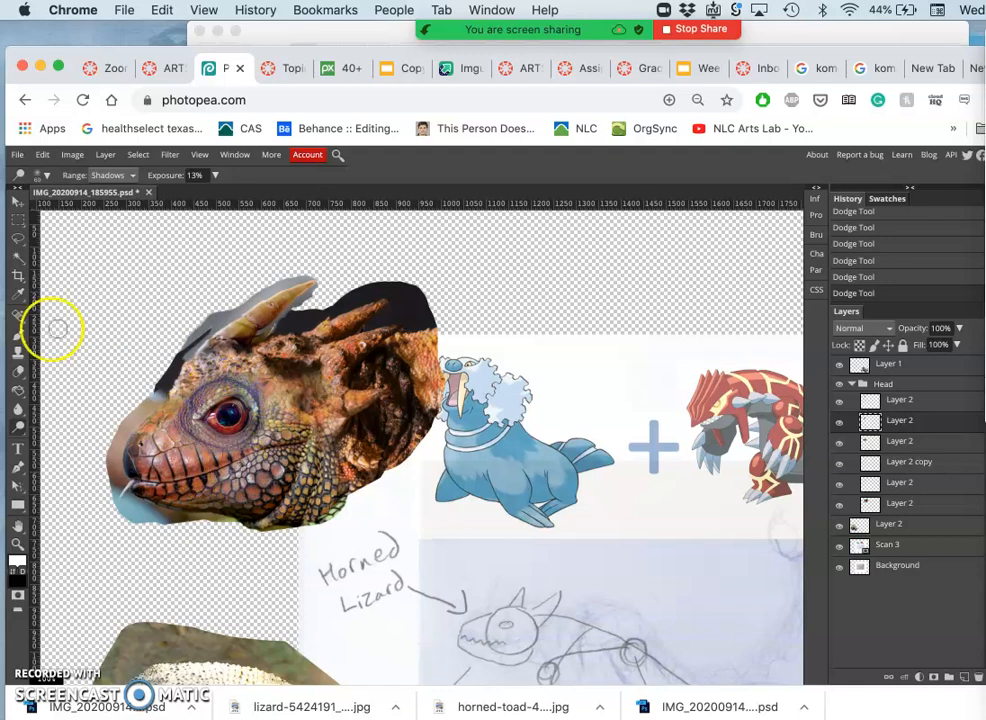
Darken the skin around the eye and along the scaly cheek with the Burn tool on Midtones at 17% exposure.
right_click(22, 428)
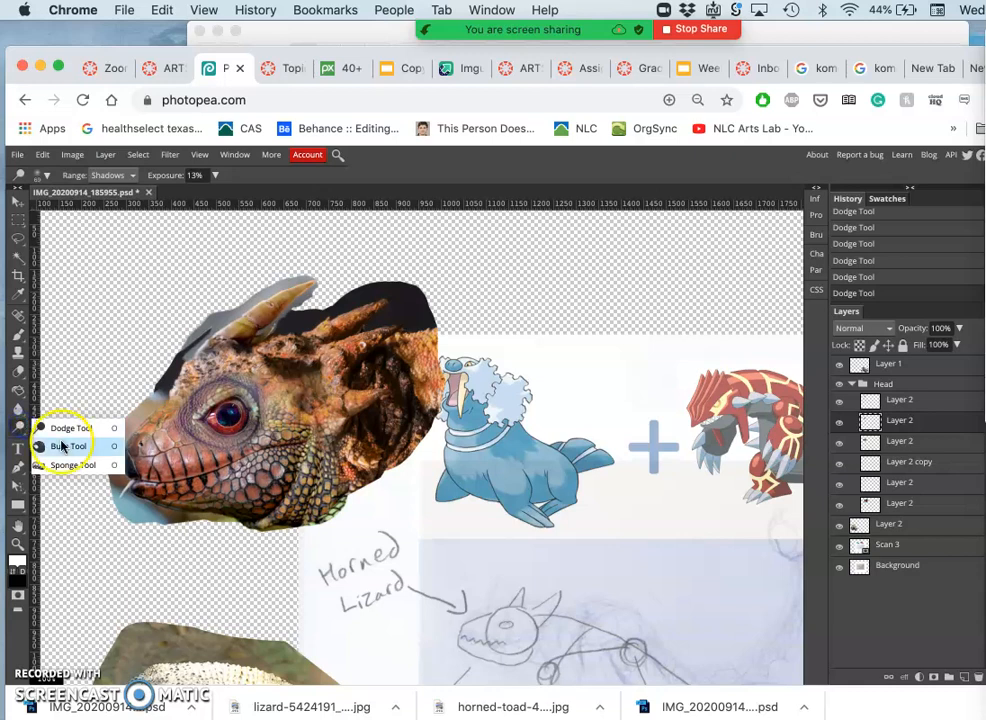
left_click(66, 445)
mouse_move(188, 399)
left_mouse_down()
mouse_move(222, 385)
mouse_move(188, 410)
left_mouse_up()
mouse_move(265, 406)
left_mouse_down()
mouse_move(237, 376)
mouse_move(254, 374)
mouse_move(246, 360)
mouse_move(263, 383)
mouse_move(248, 372)
mouse_move(262, 394)
mouse_move(247, 442)
mouse_move(232, 456)
mouse_move(179, 450)
left_mouse_up()
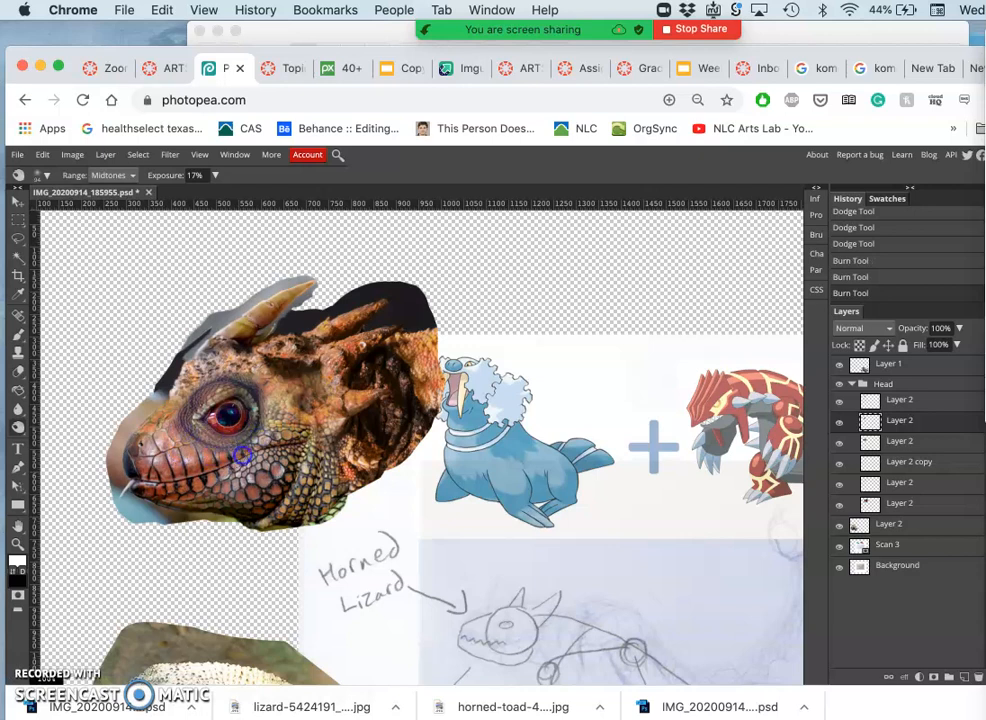
left_click_drag(276, 446, 333, 457)
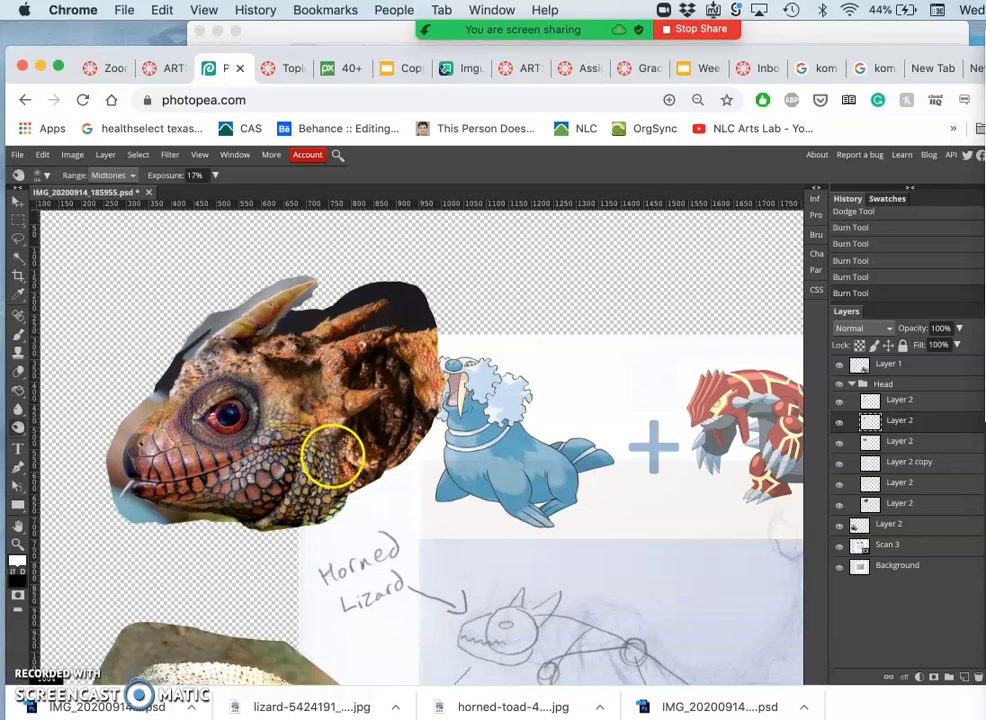
Collapse the Head group and toggle its visibility to check the finished head against the rest of the composition.
scroll(333, 457, "down", 2)
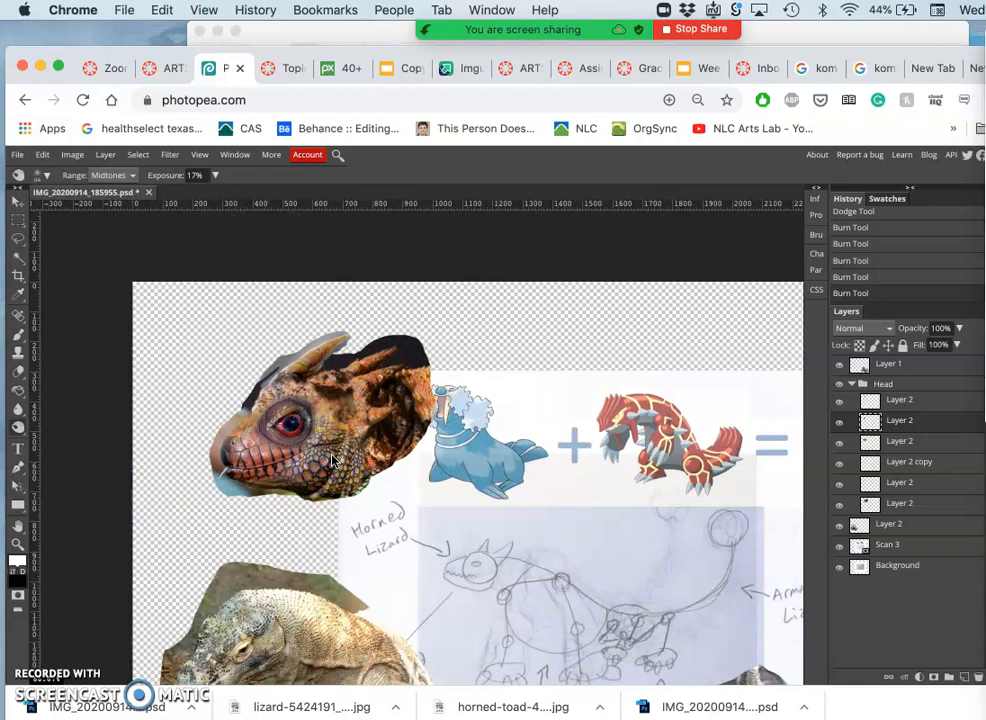
left_click(853, 385)
left_click(853, 385)
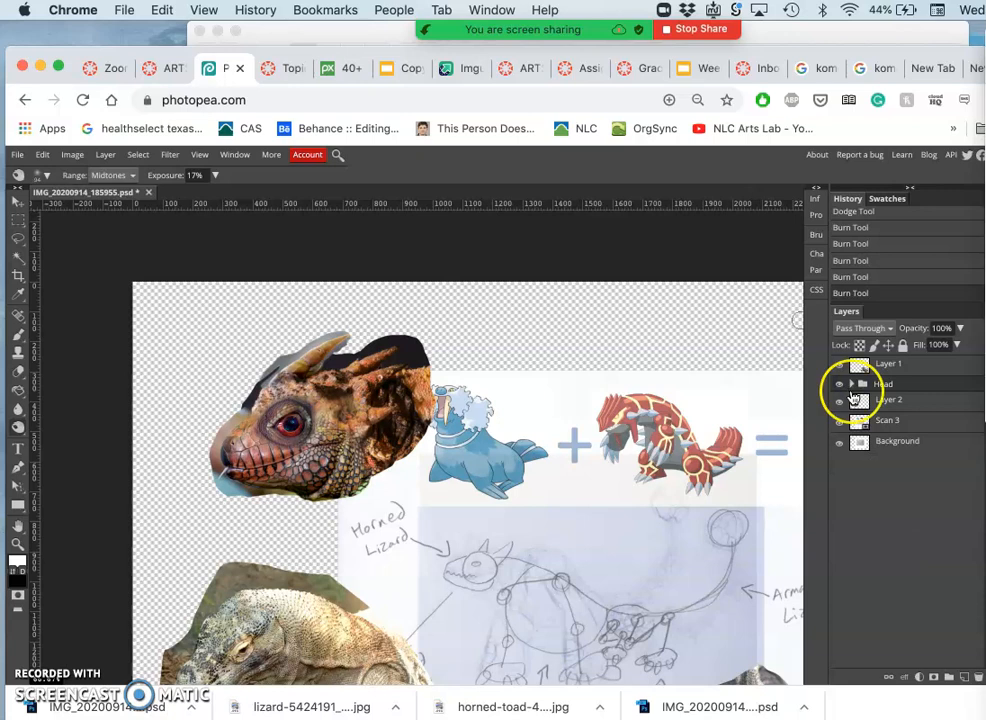
scroll(634, 444, "down", 5)
scroll(634, 444, "right", 3)
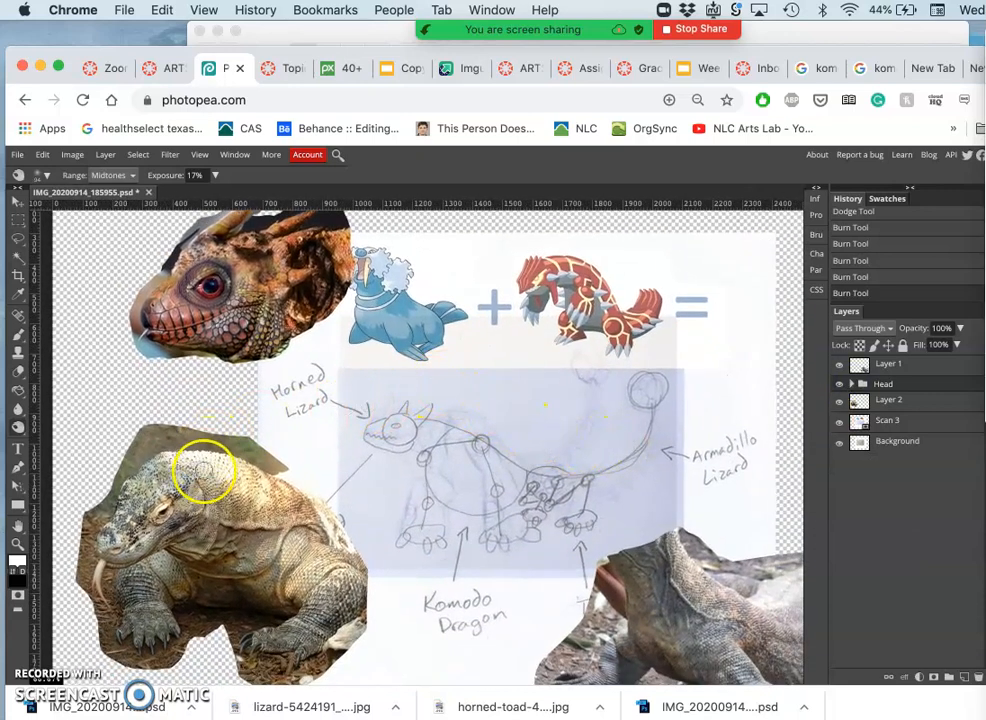
left_click(838, 385)
left_click(838, 385)
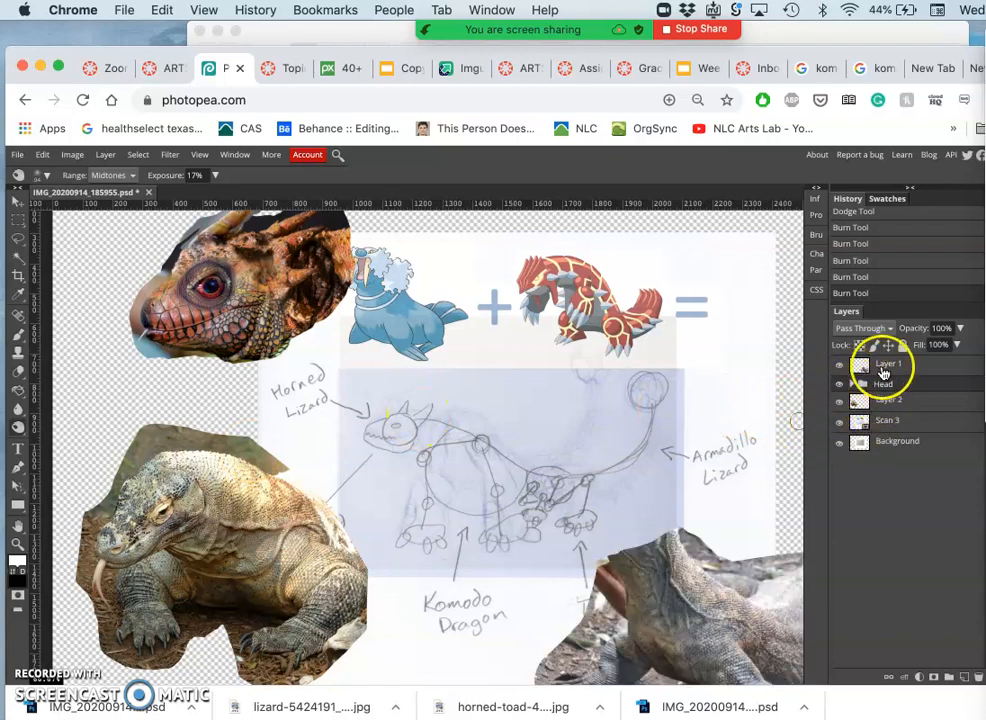
Move the Komodo dragon body on Layer 1 horizontally toward the sketch until it sits beneath the drawn creature.
left_click(880, 364)
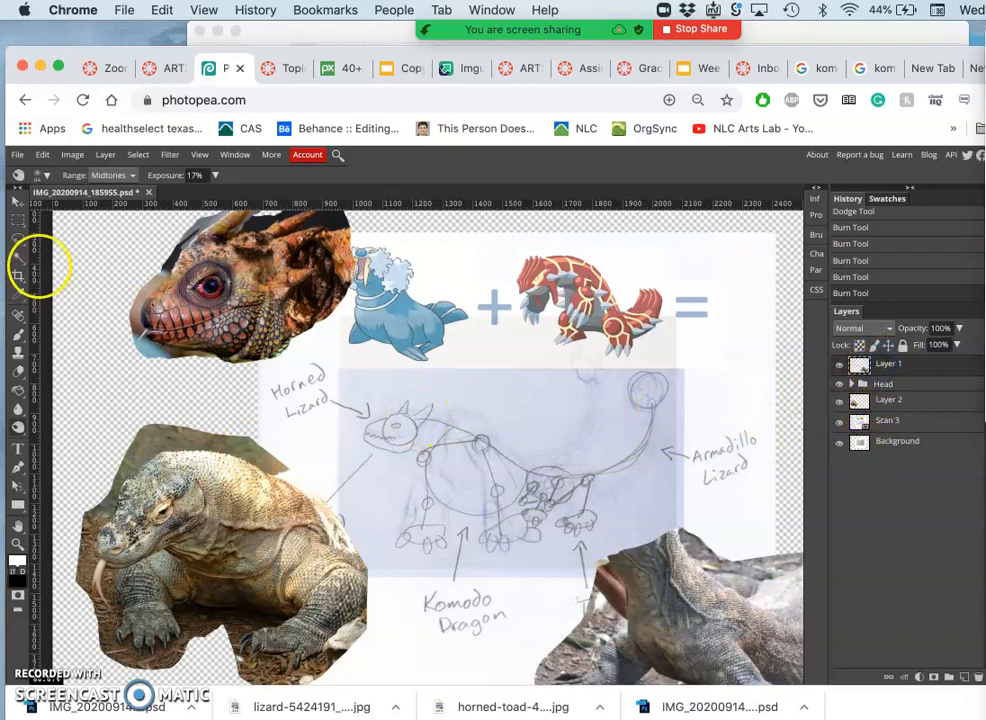
left_click(17, 201)
mouse_move(668, 568)
left_mouse_down()
mouse_move(475, 396)
mouse_move(310, 346)
mouse_move(588, 532)
mouse_move(380, 380)
mouse_move(330, 372)
mouse_move(260, 340)
mouse_move(480, 548)
mouse_move(470, 568)
left_mouse_up()
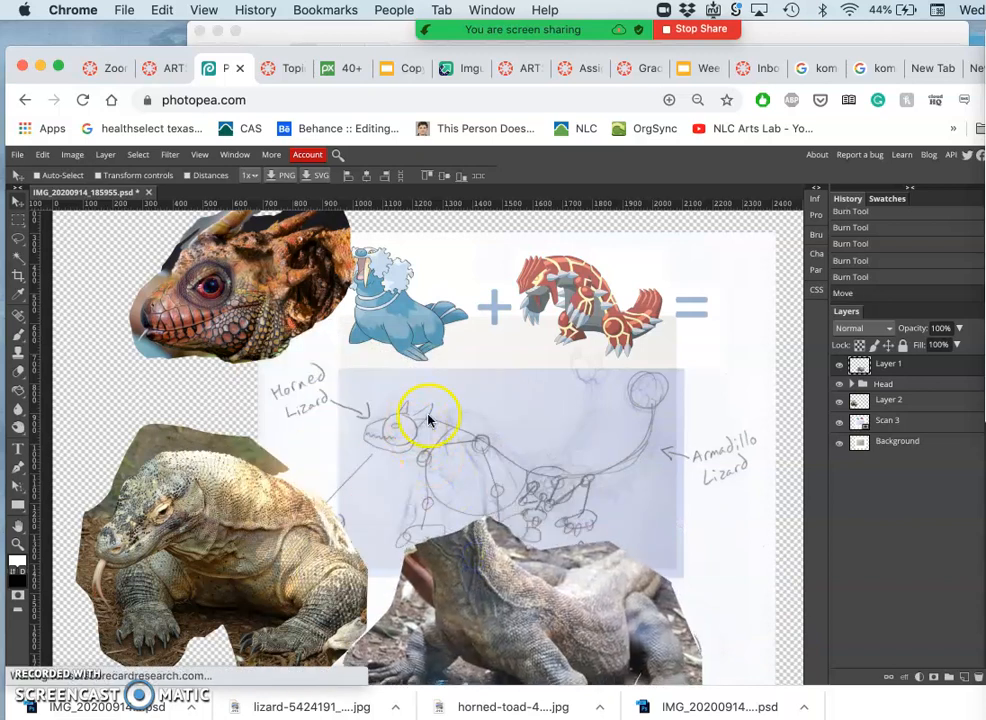